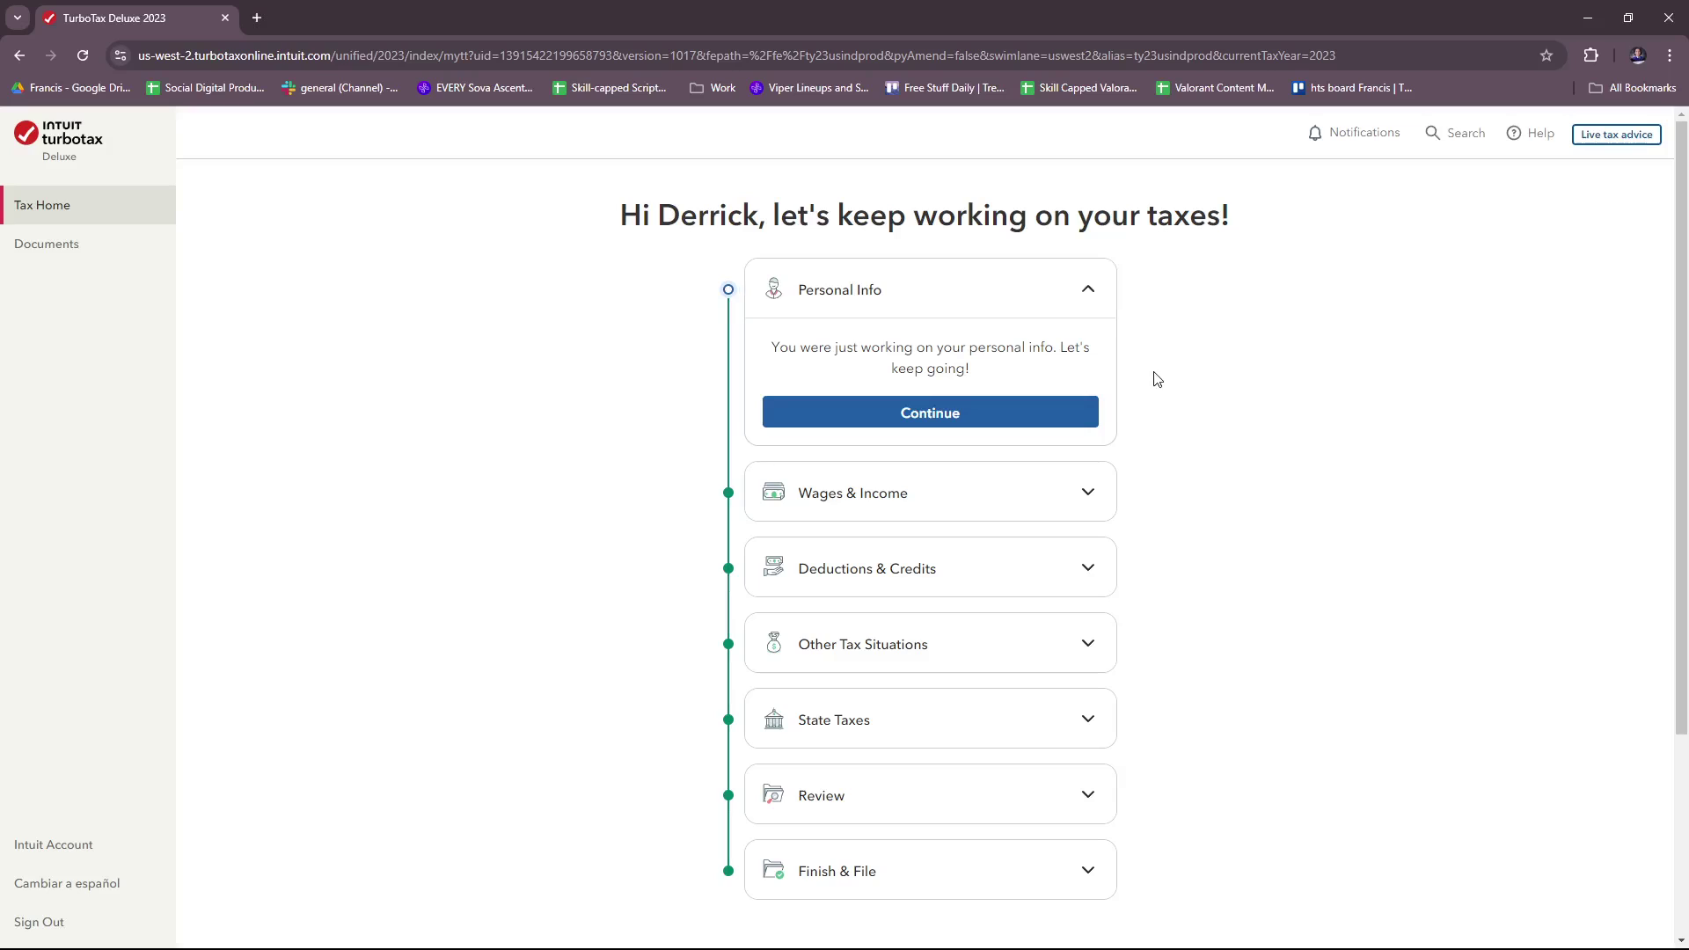
Step: Resume working on the Personal Info section
{"action": "scroll", "coordinate": [985, 343], "scroll_direction": "down", "scroll_amount": 3}
{"action": "scroll", "coordinate": [984, 343], "scroll_direction": "up", "scroll_amount": 3}
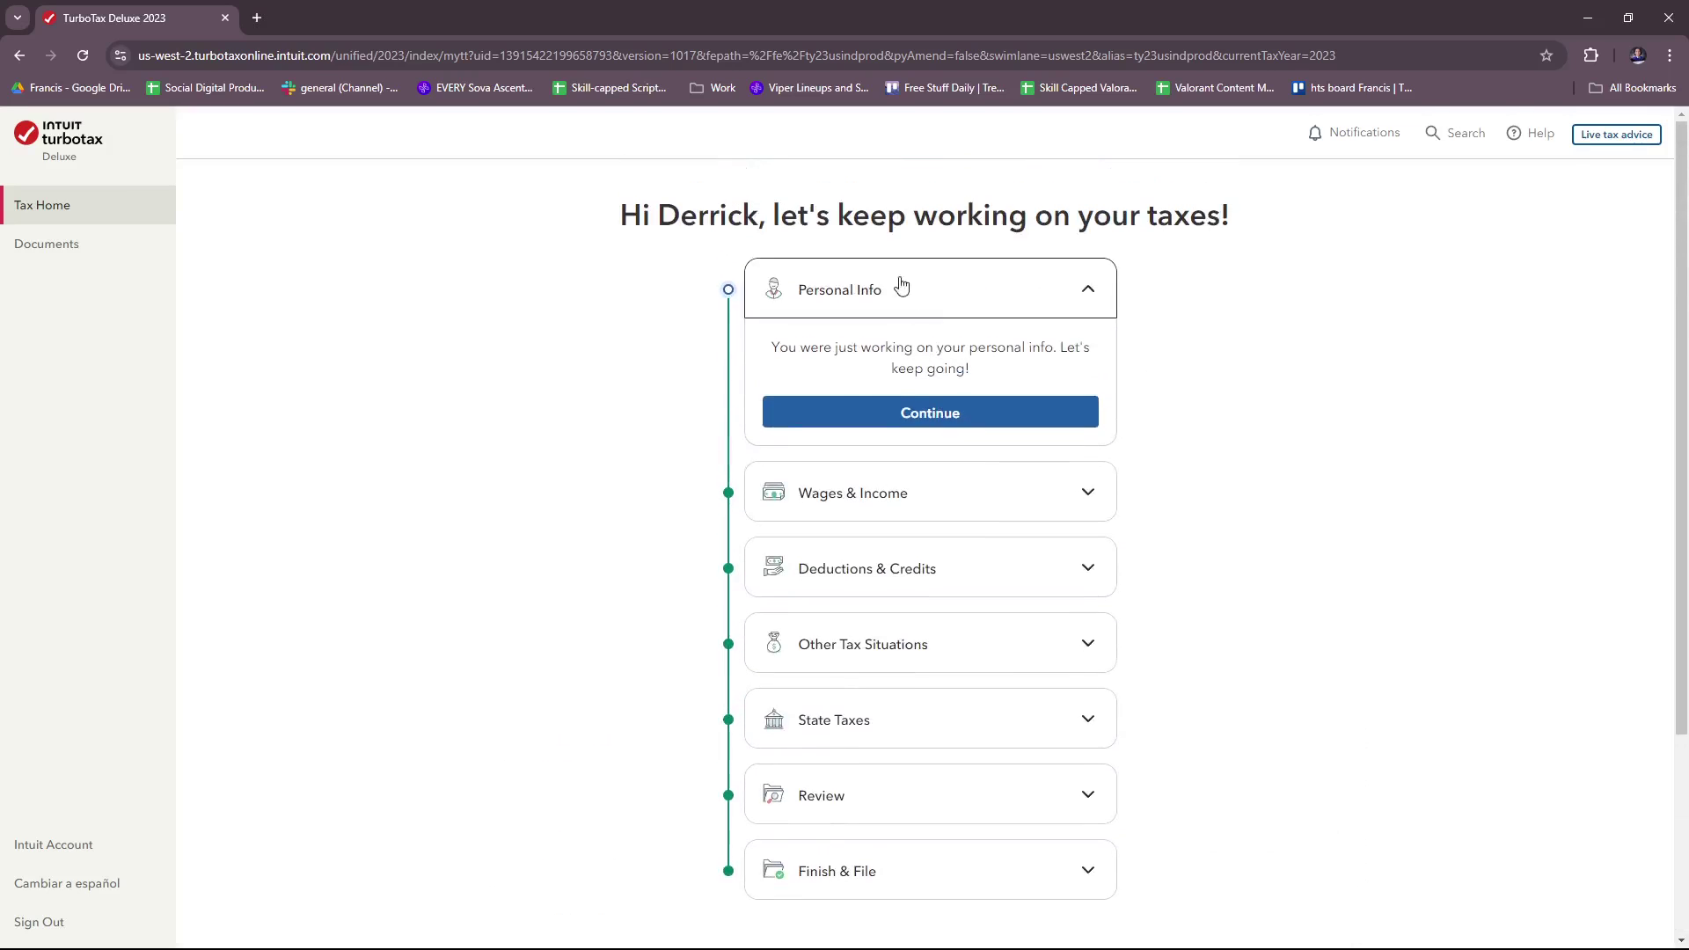
{"action": "scroll", "coordinate": [1039, 379], "scroll_direction": "down", "scroll_amount": 3}
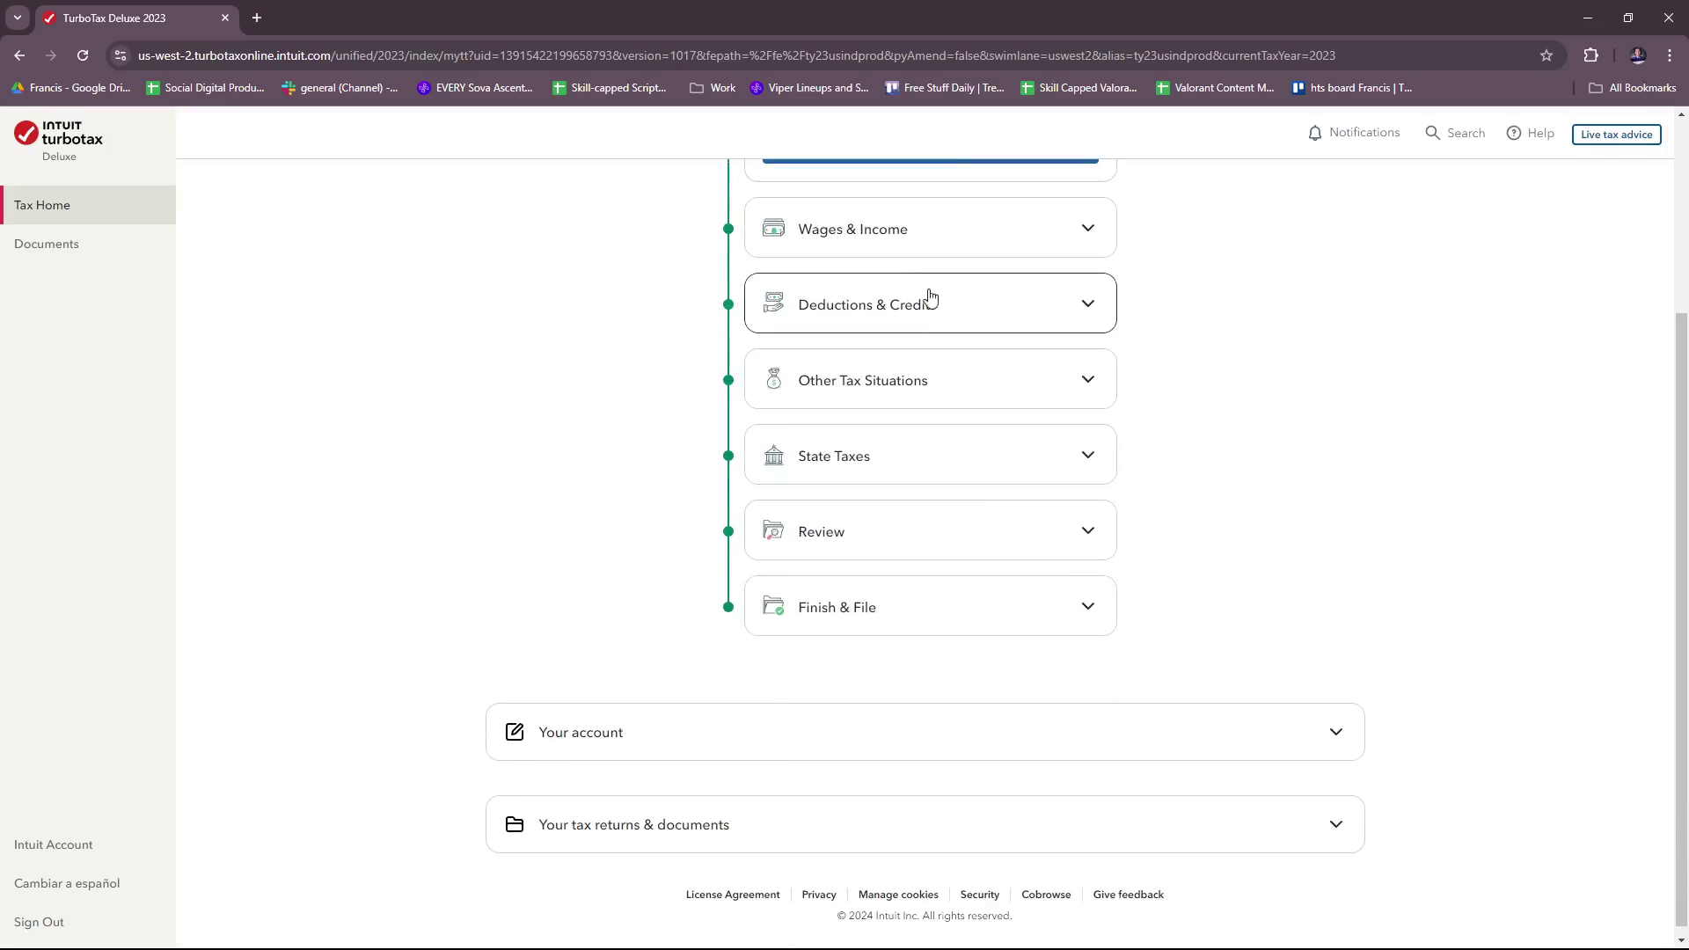
{"action": "scroll", "coordinate": [928, 298], "scroll_direction": "up", "scroll_amount": 2}
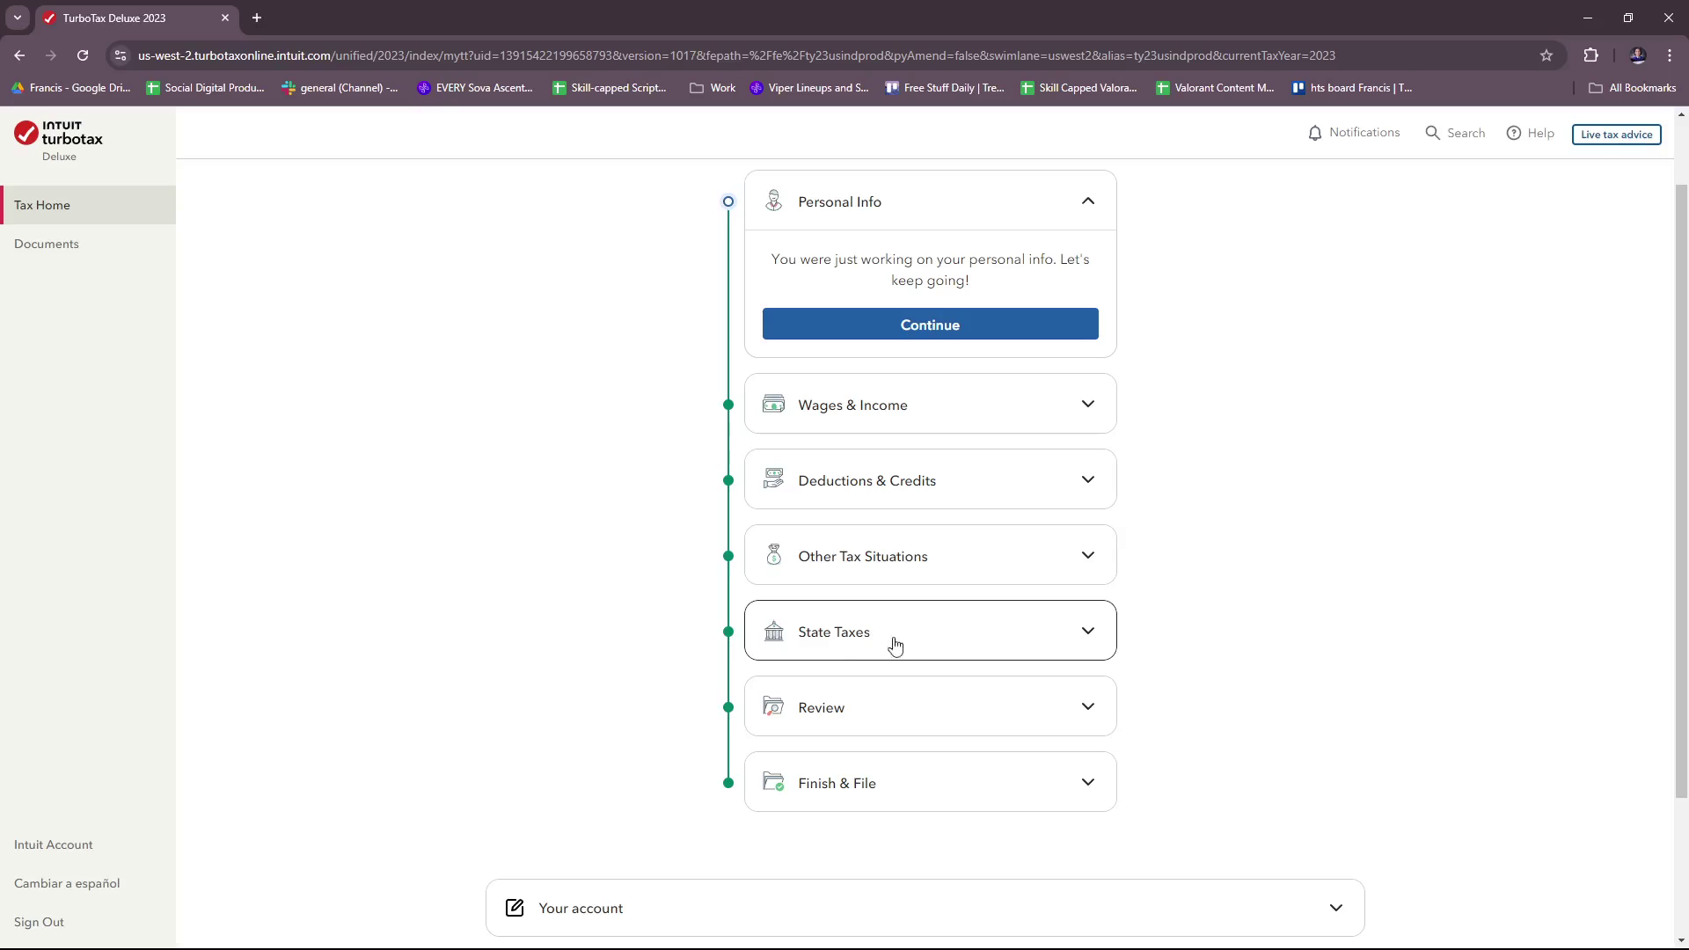
{"action": "scroll", "coordinate": [904, 717], "scroll_direction": "down", "scroll_amount": 1}
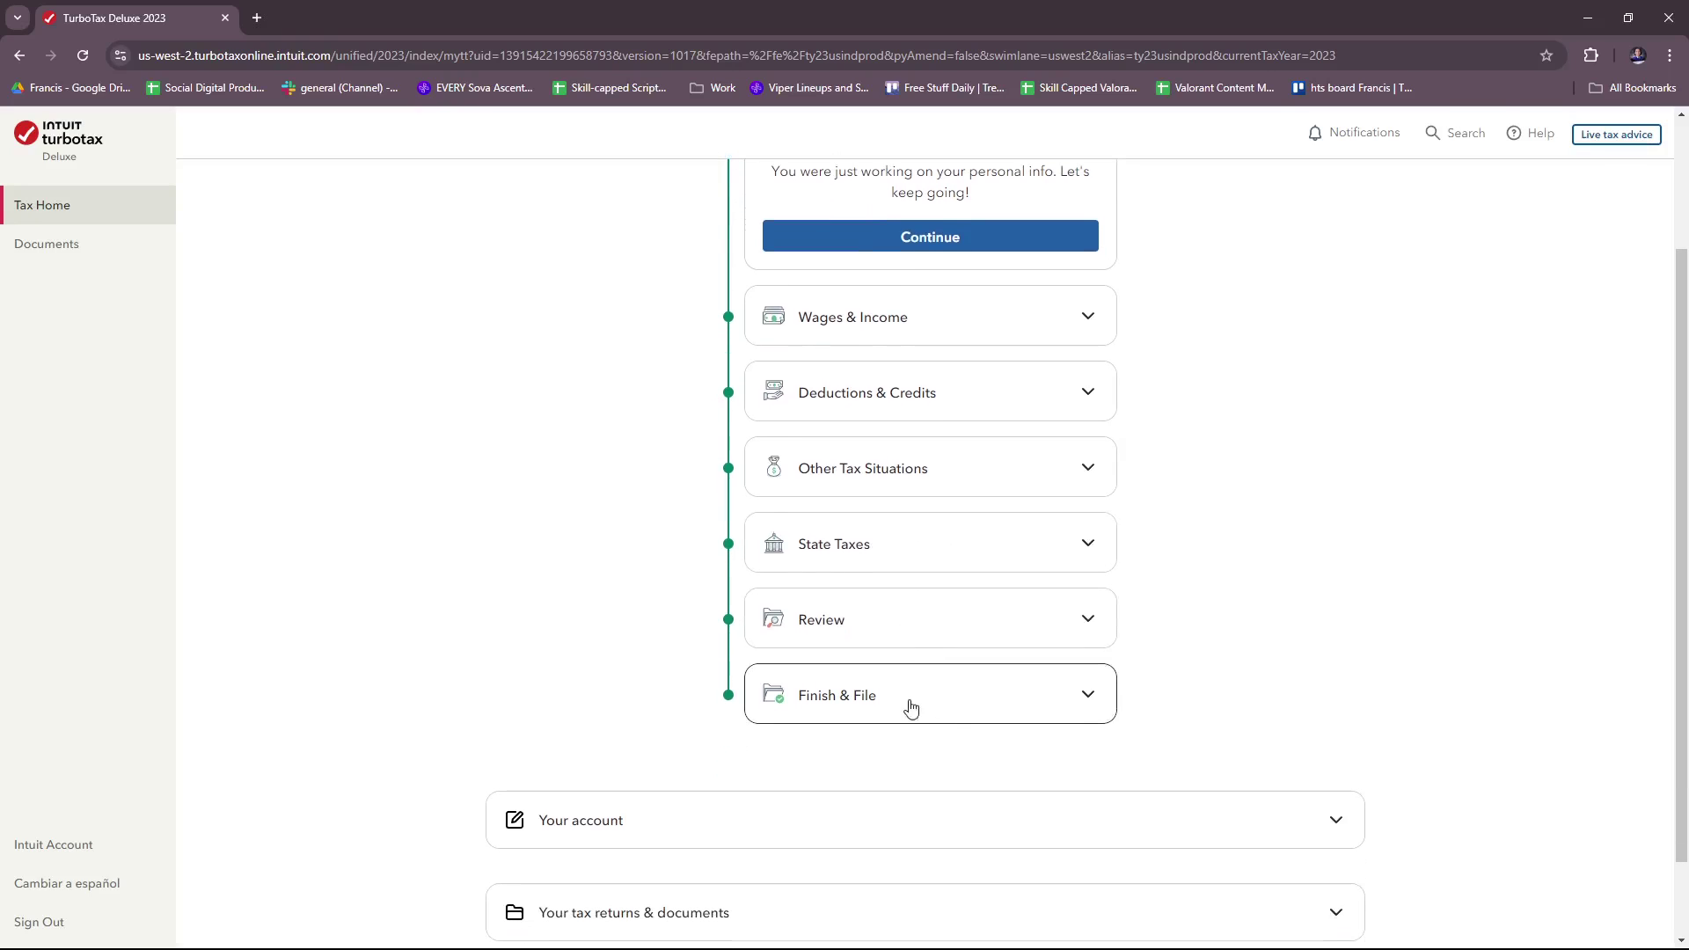
{"action": "scroll", "coordinate": [946, 708], "scroll_direction": "up", "scroll_amount": 2}
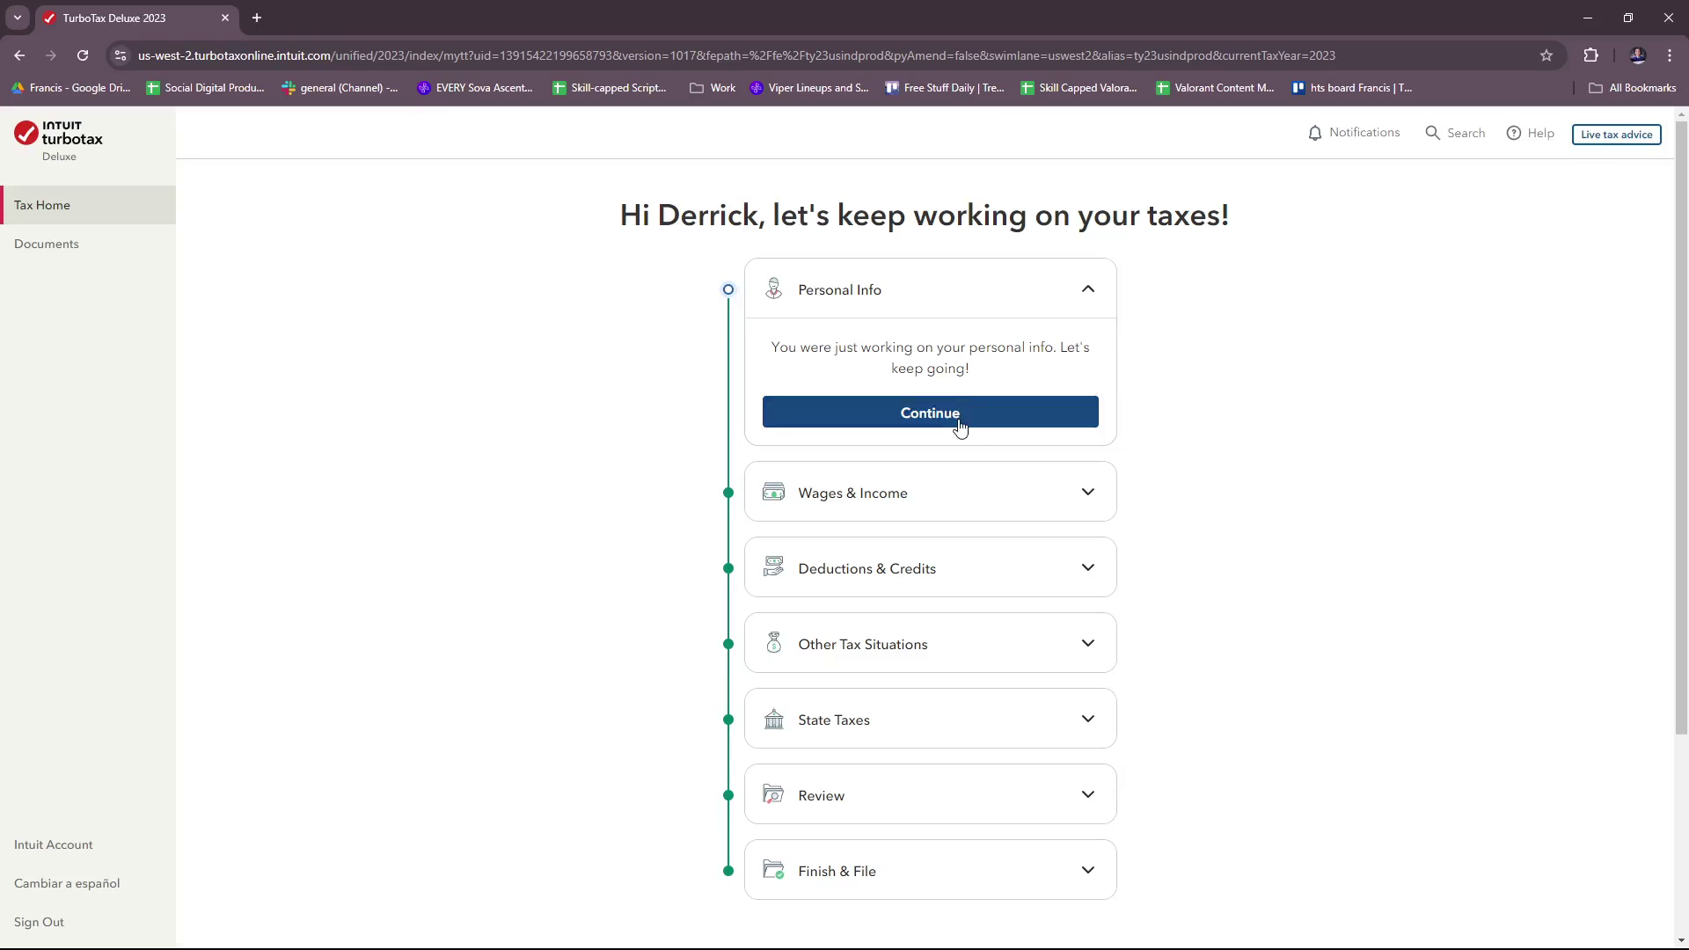
{"action": "left_click", "coordinate": [1056, 416]}
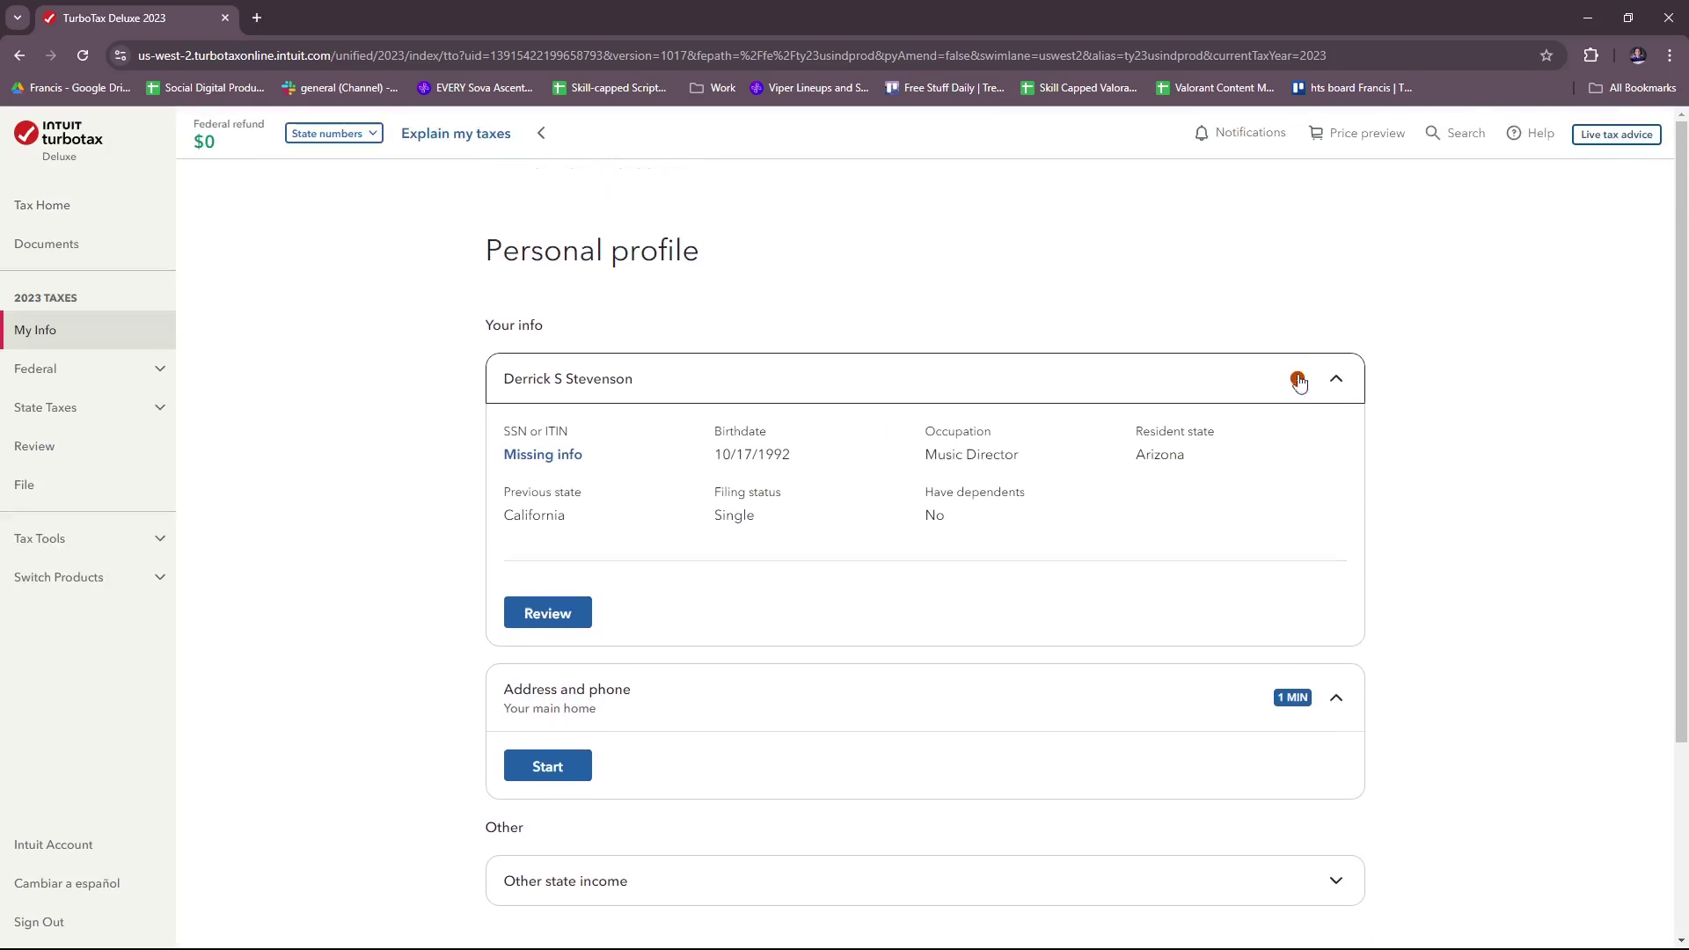
Step: Confirm the name, birthdate and occupation, leaving the Social Security number field empty
{"action": "left_click", "coordinate": [556, 620]}
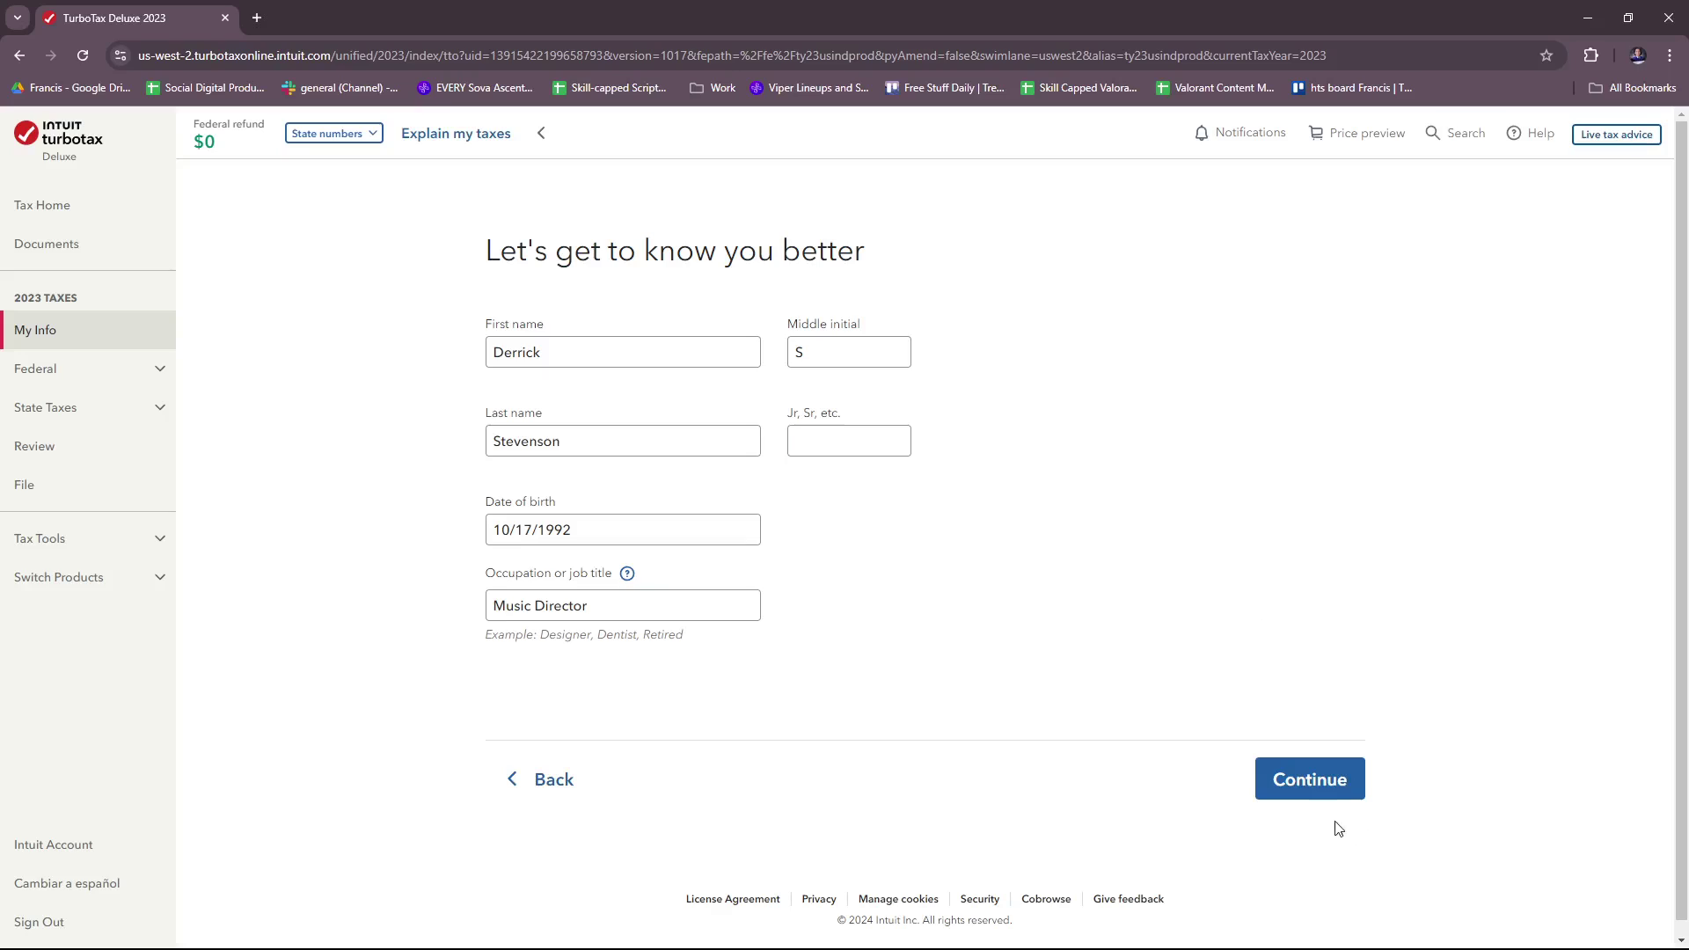
{"action": "left_click", "coordinate": [1312, 799]}
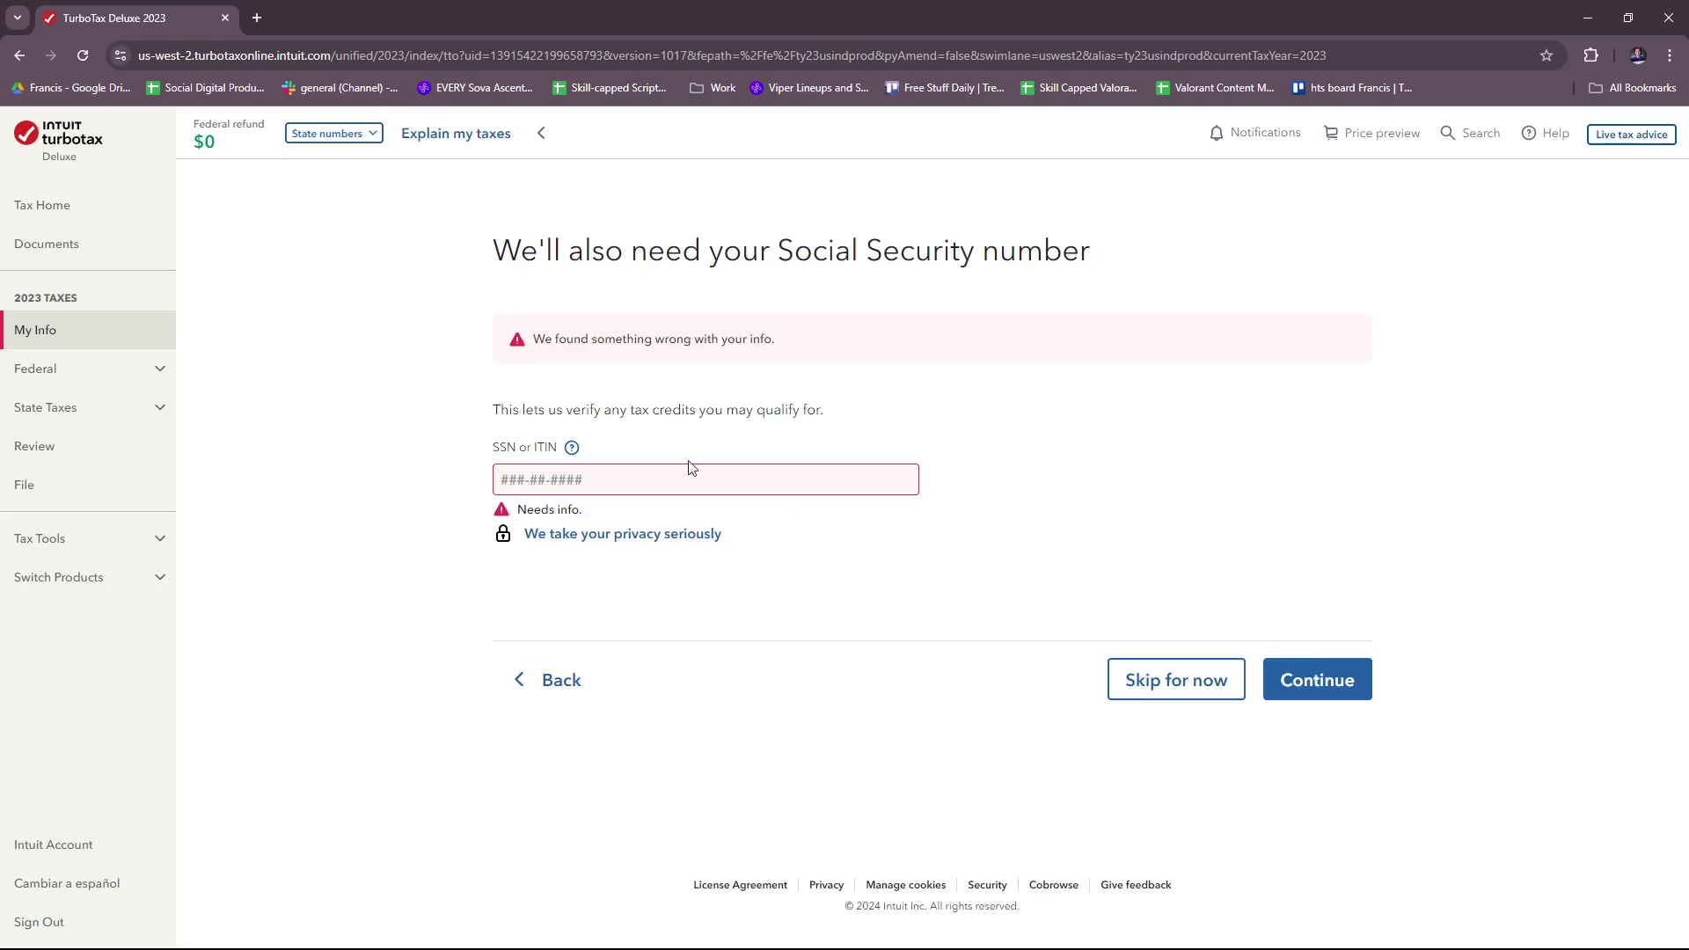
{"action": "left_click", "coordinate": [588, 487]}
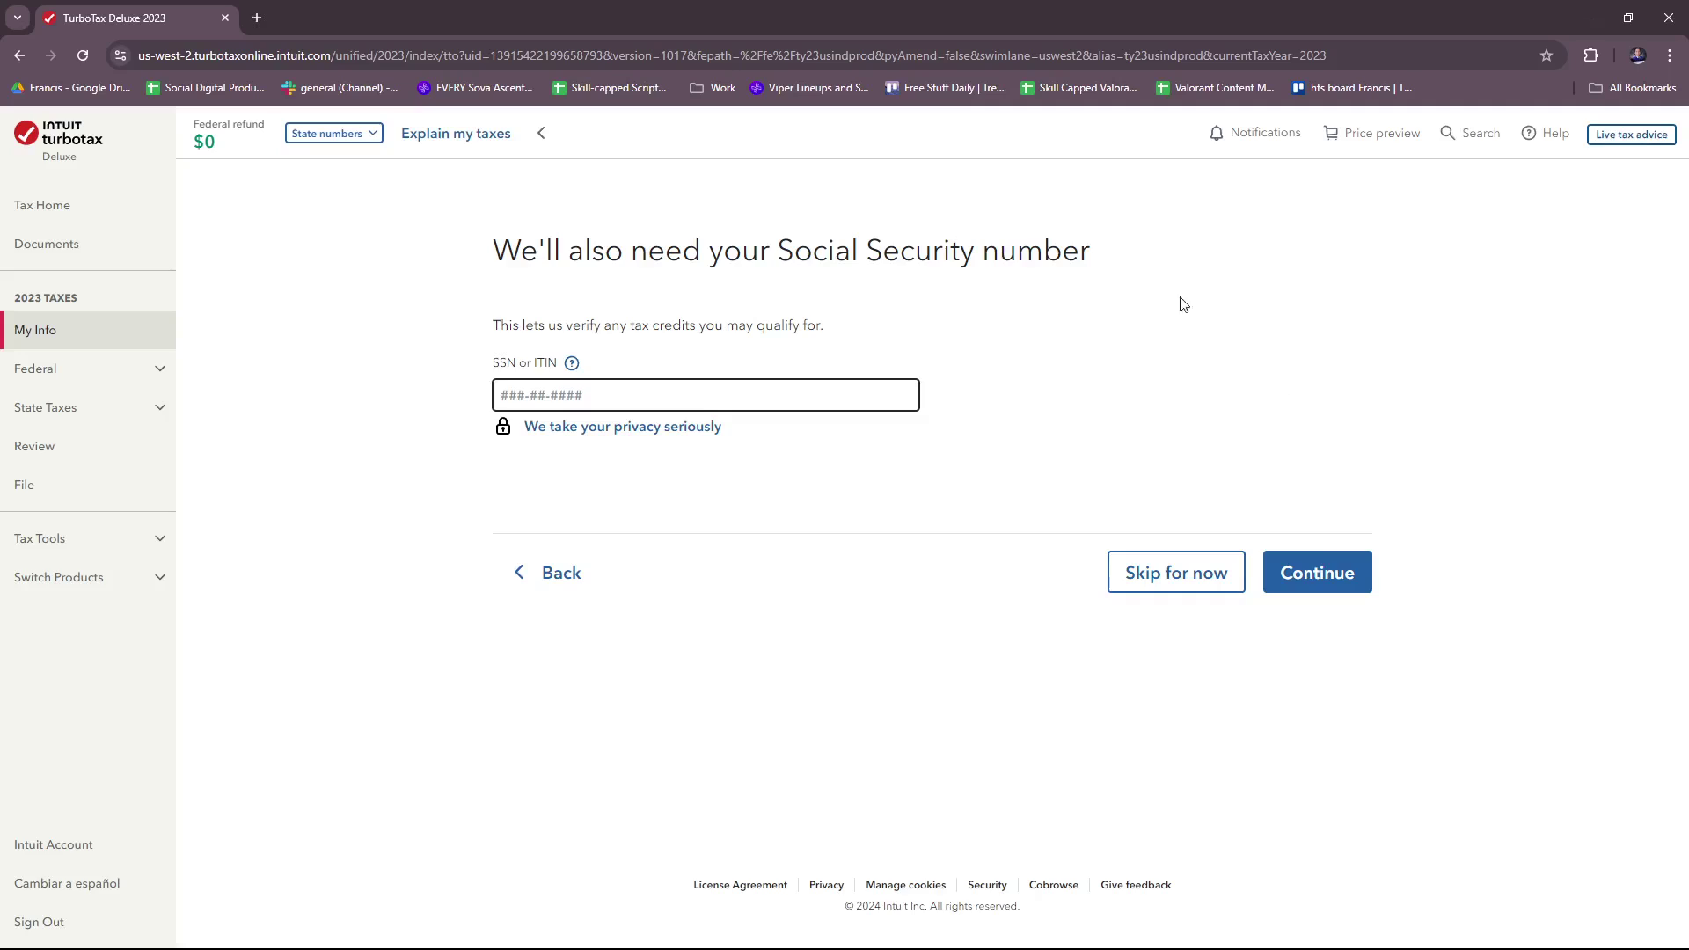
{"action": "left_click", "coordinate": [1355, 584]}
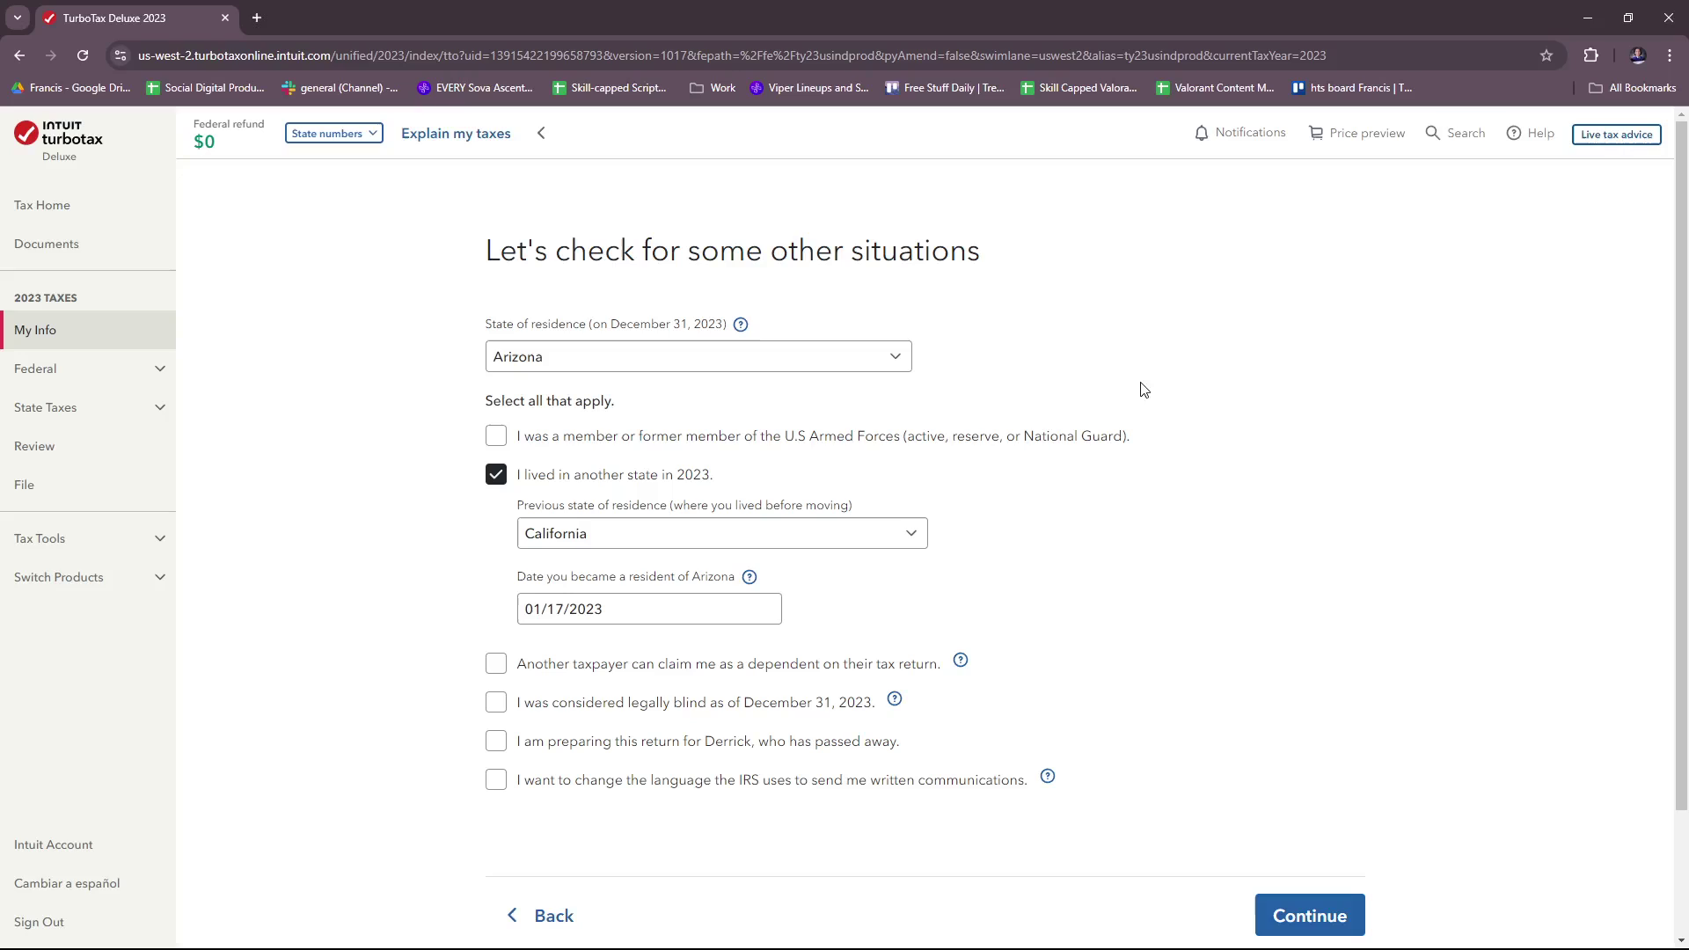
{"action": "left_click", "coordinate": [890, 364]}
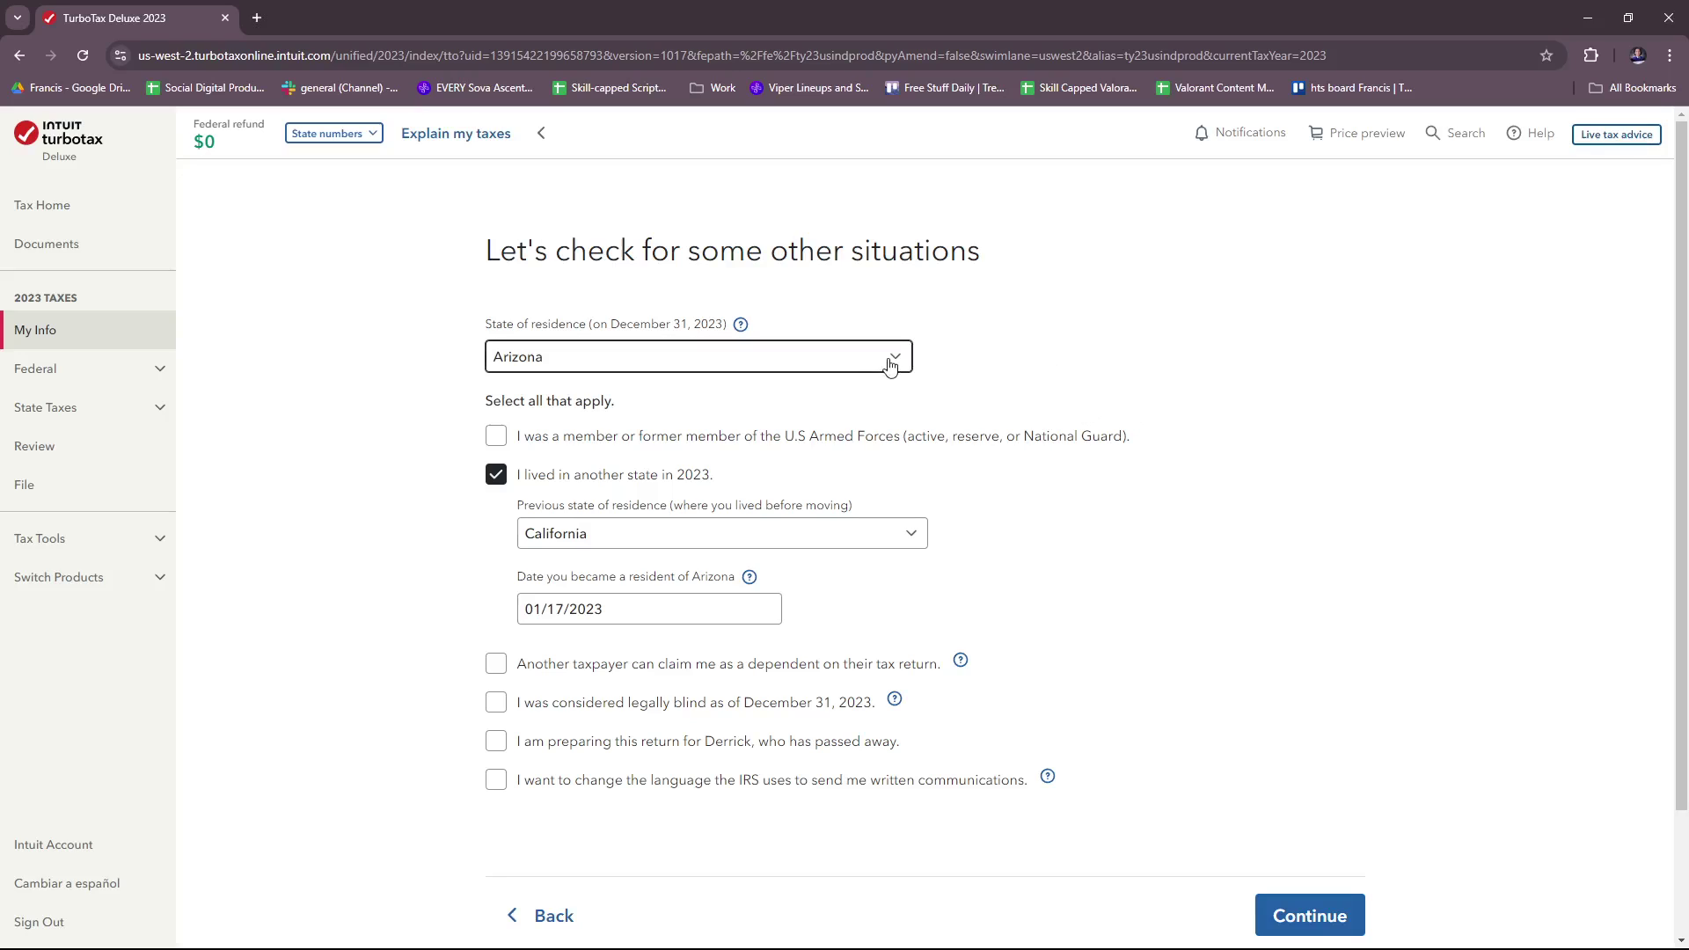
{"action": "left_click", "coordinate": [1027, 376]}
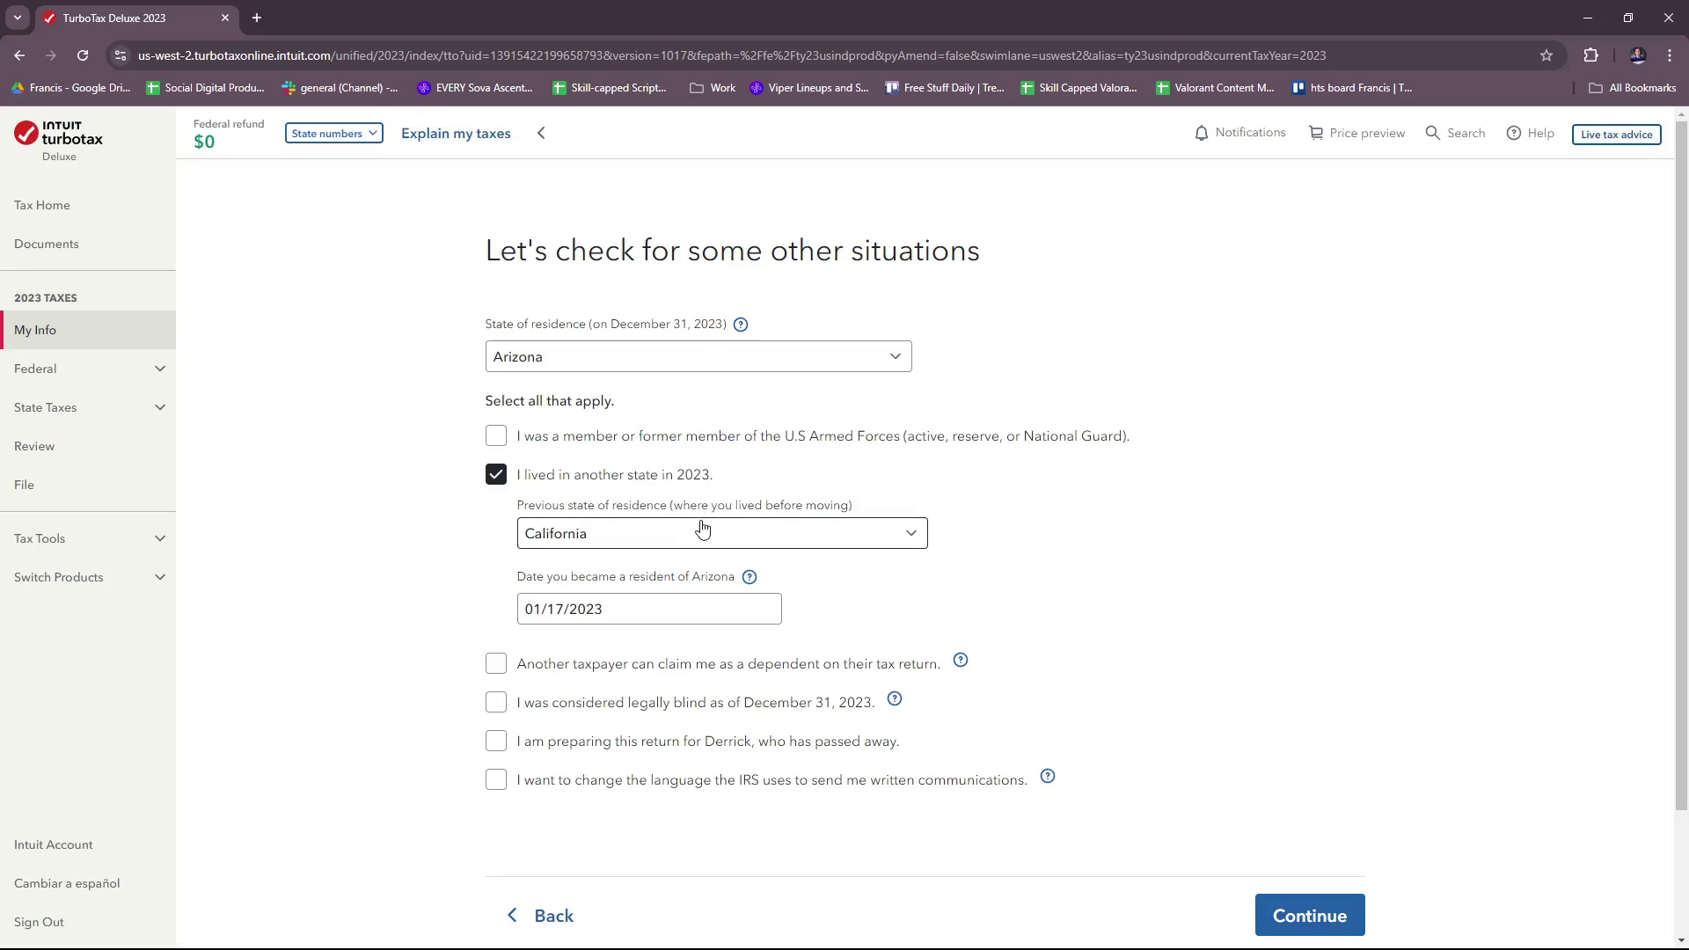
{"action": "scroll", "coordinate": [704, 531], "scroll_direction": "down", "scroll_amount": 1}
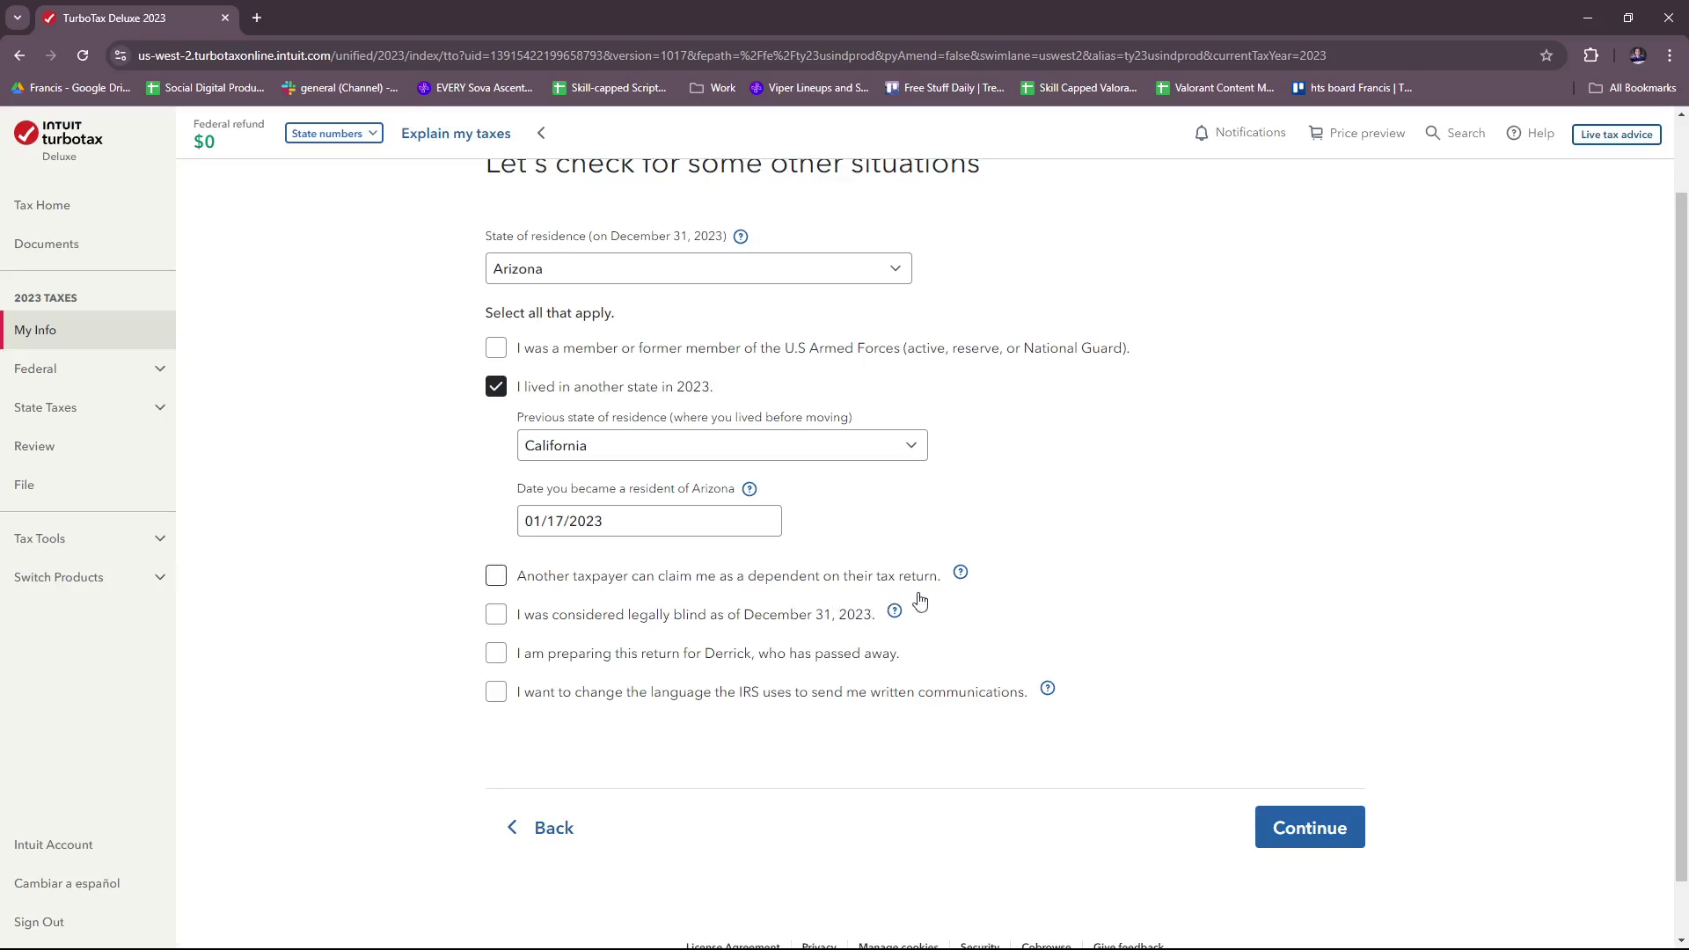
{"action": "scroll", "coordinate": [831, 626], "scroll_direction": "down", "scroll_amount": 1}
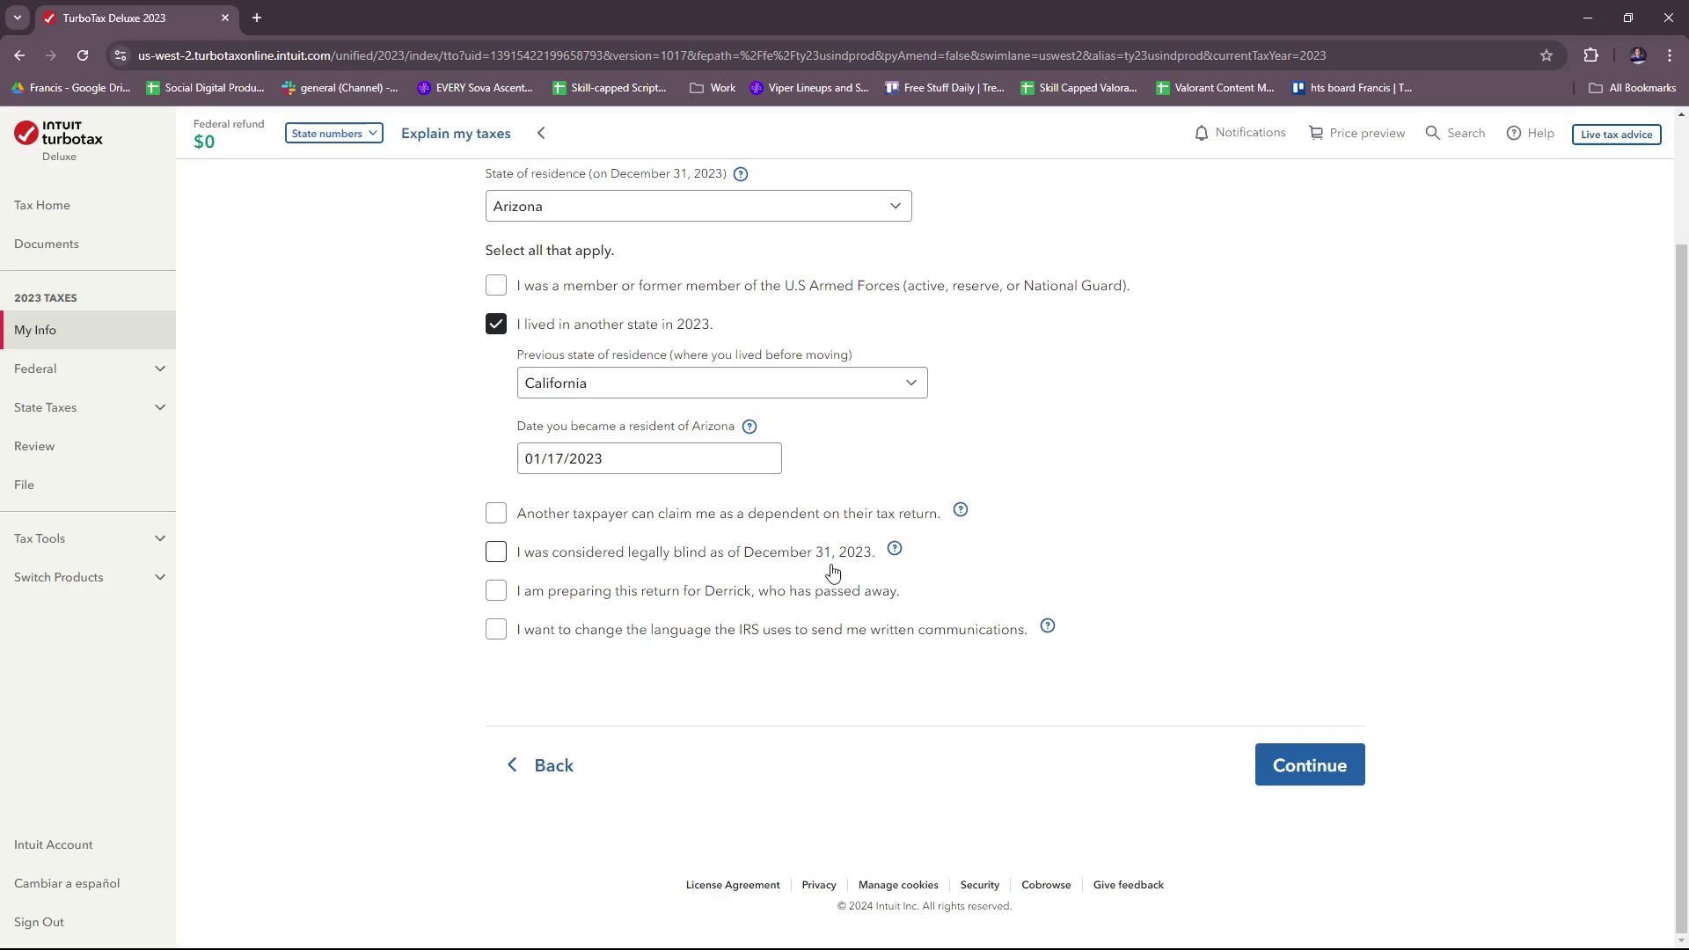
{"action": "scroll", "coordinate": [877, 581], "scroll_direction": "up", "scroll_amount": 1}
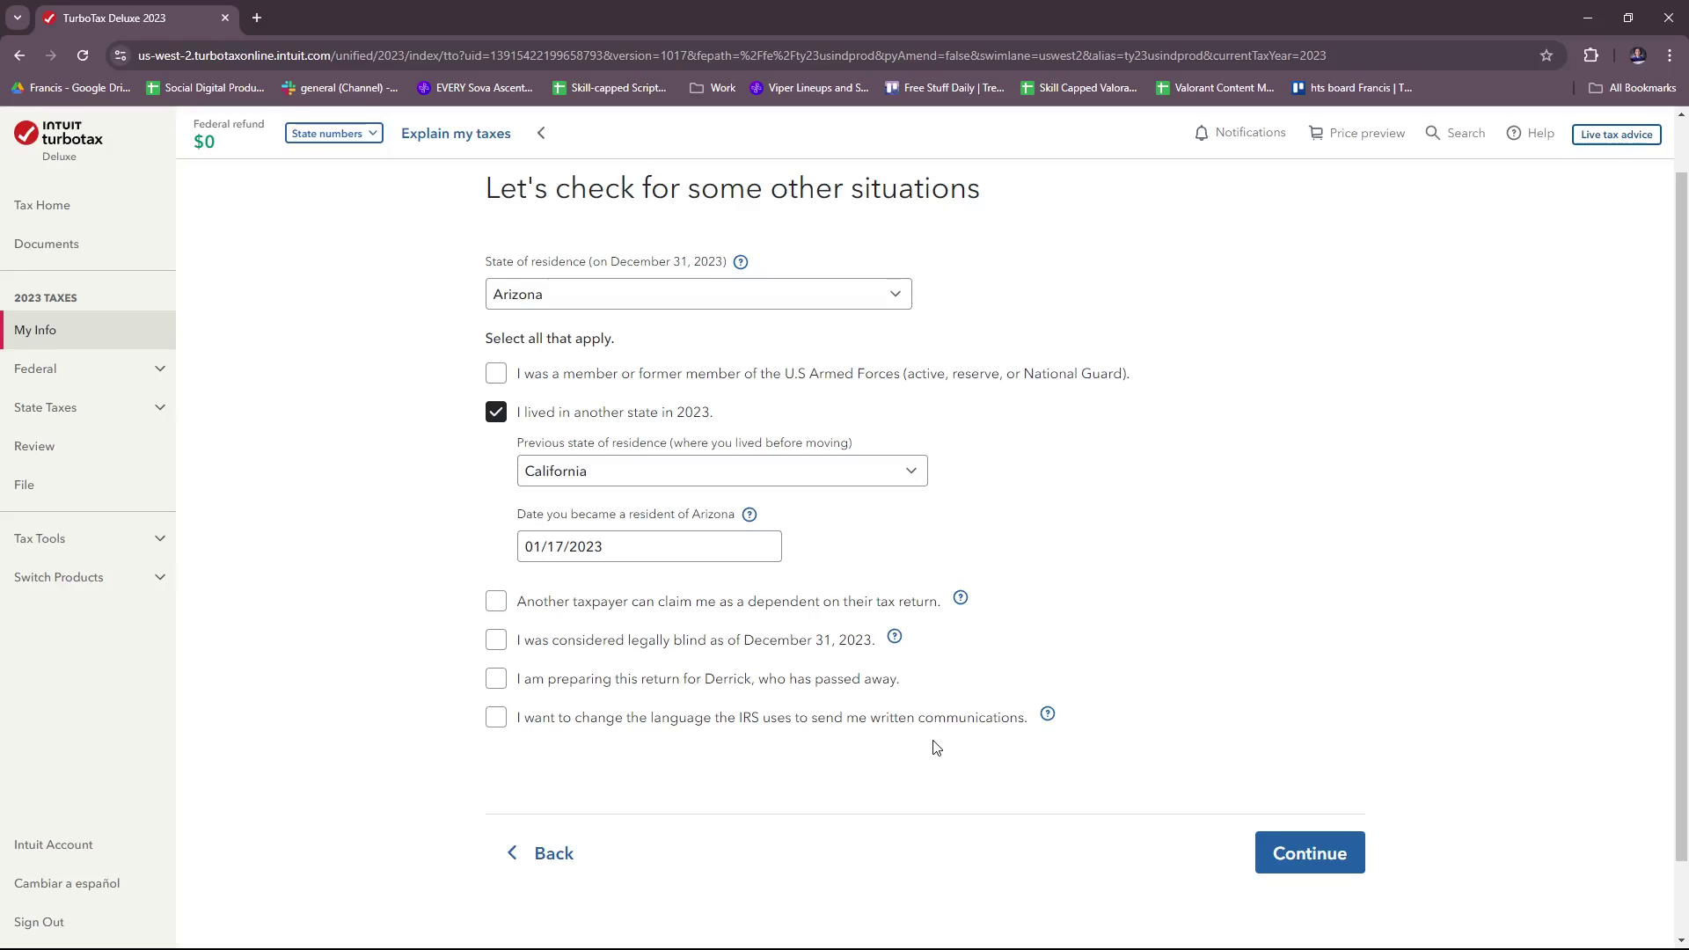
{"action": "scroll", "coordinate": [1055, 709], "scroll_direction": "up", "scroll_amount": 1}
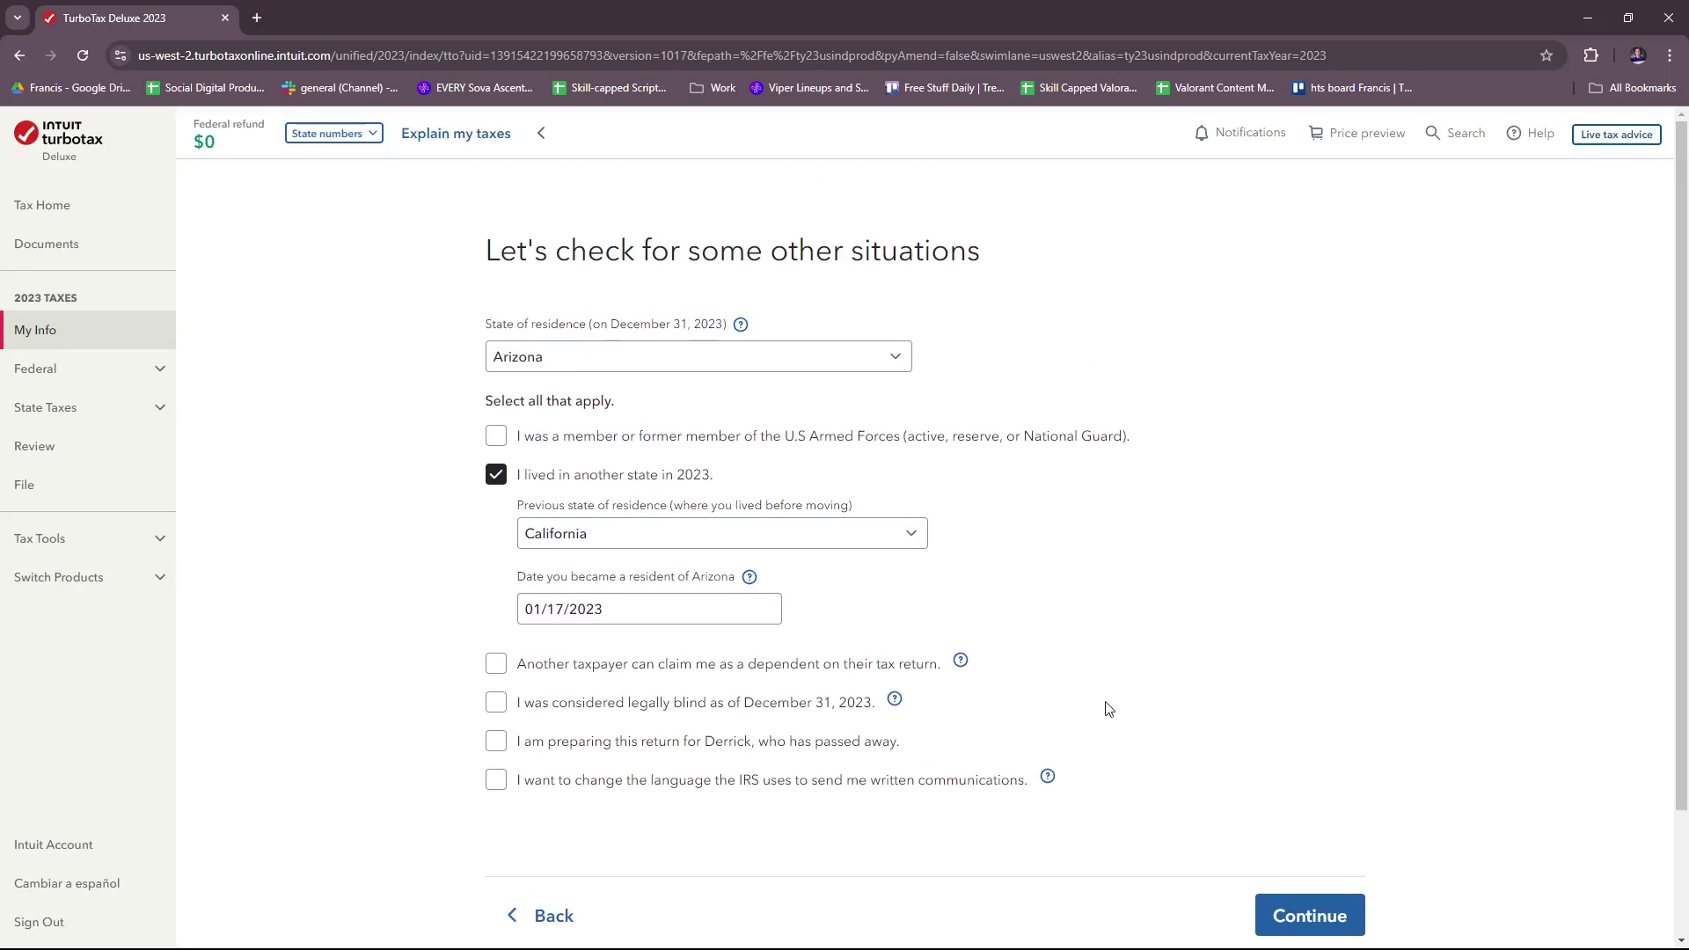
{"action": "scroll", "coordinate": [1284, 747], "scroll_direction": "down", "scroll_amount": 1}
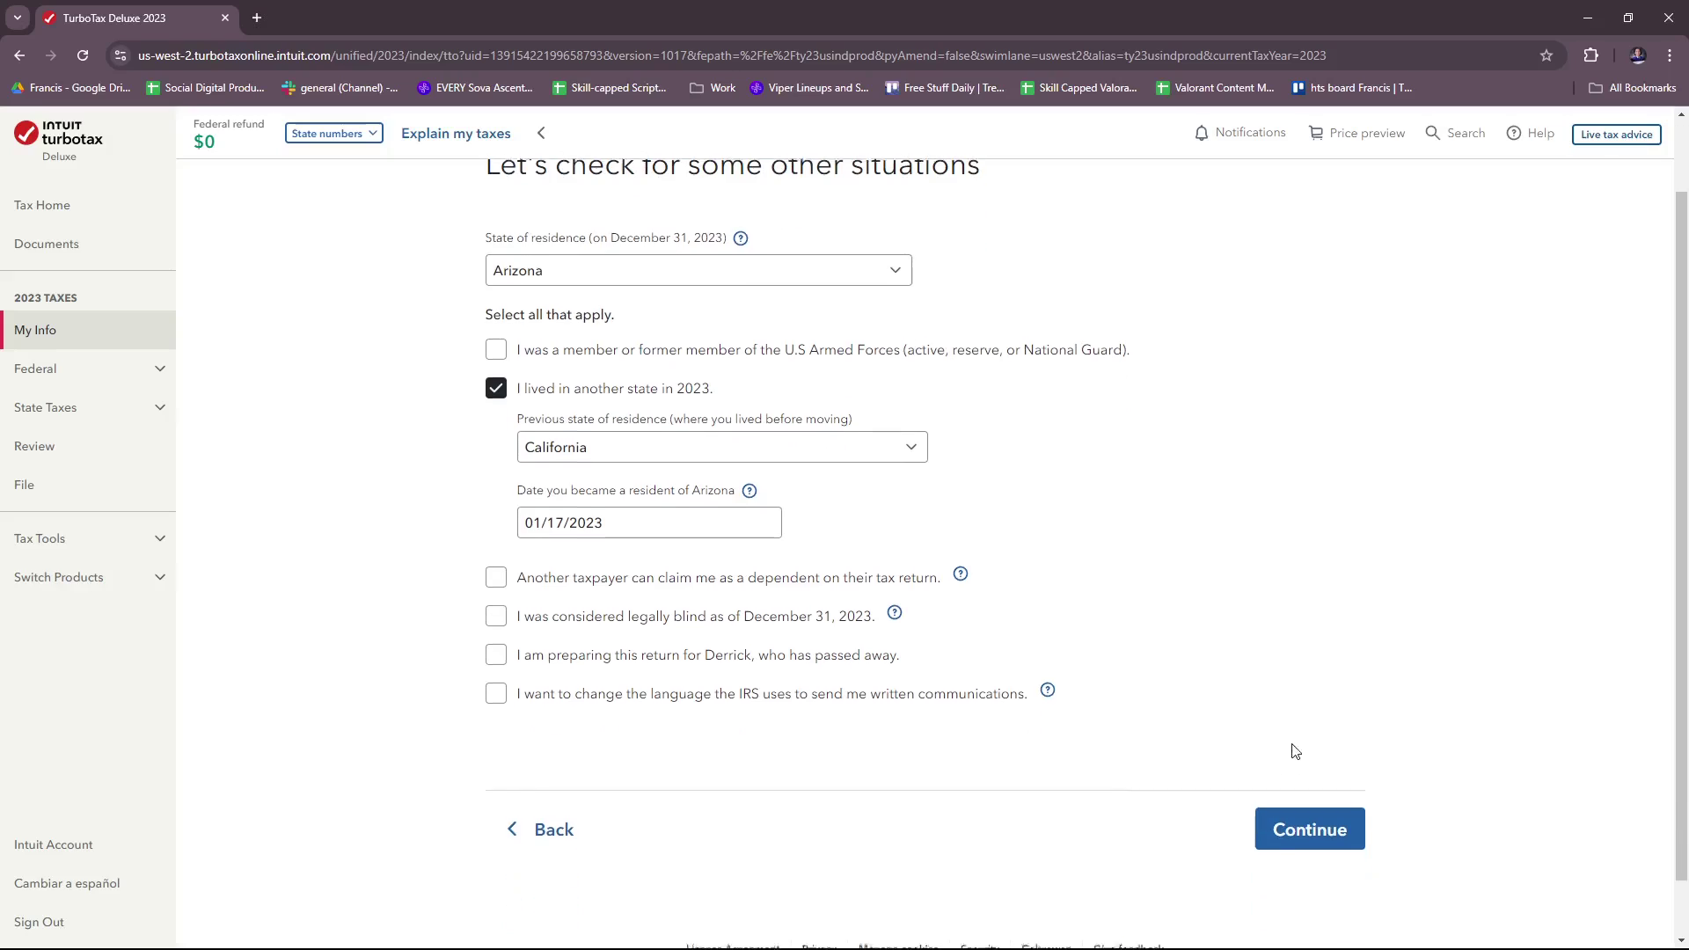
Step: Confirm the residency answers and Single filing status with no dependents
{"action": "left_click", "coordinate": [1317, 833]}
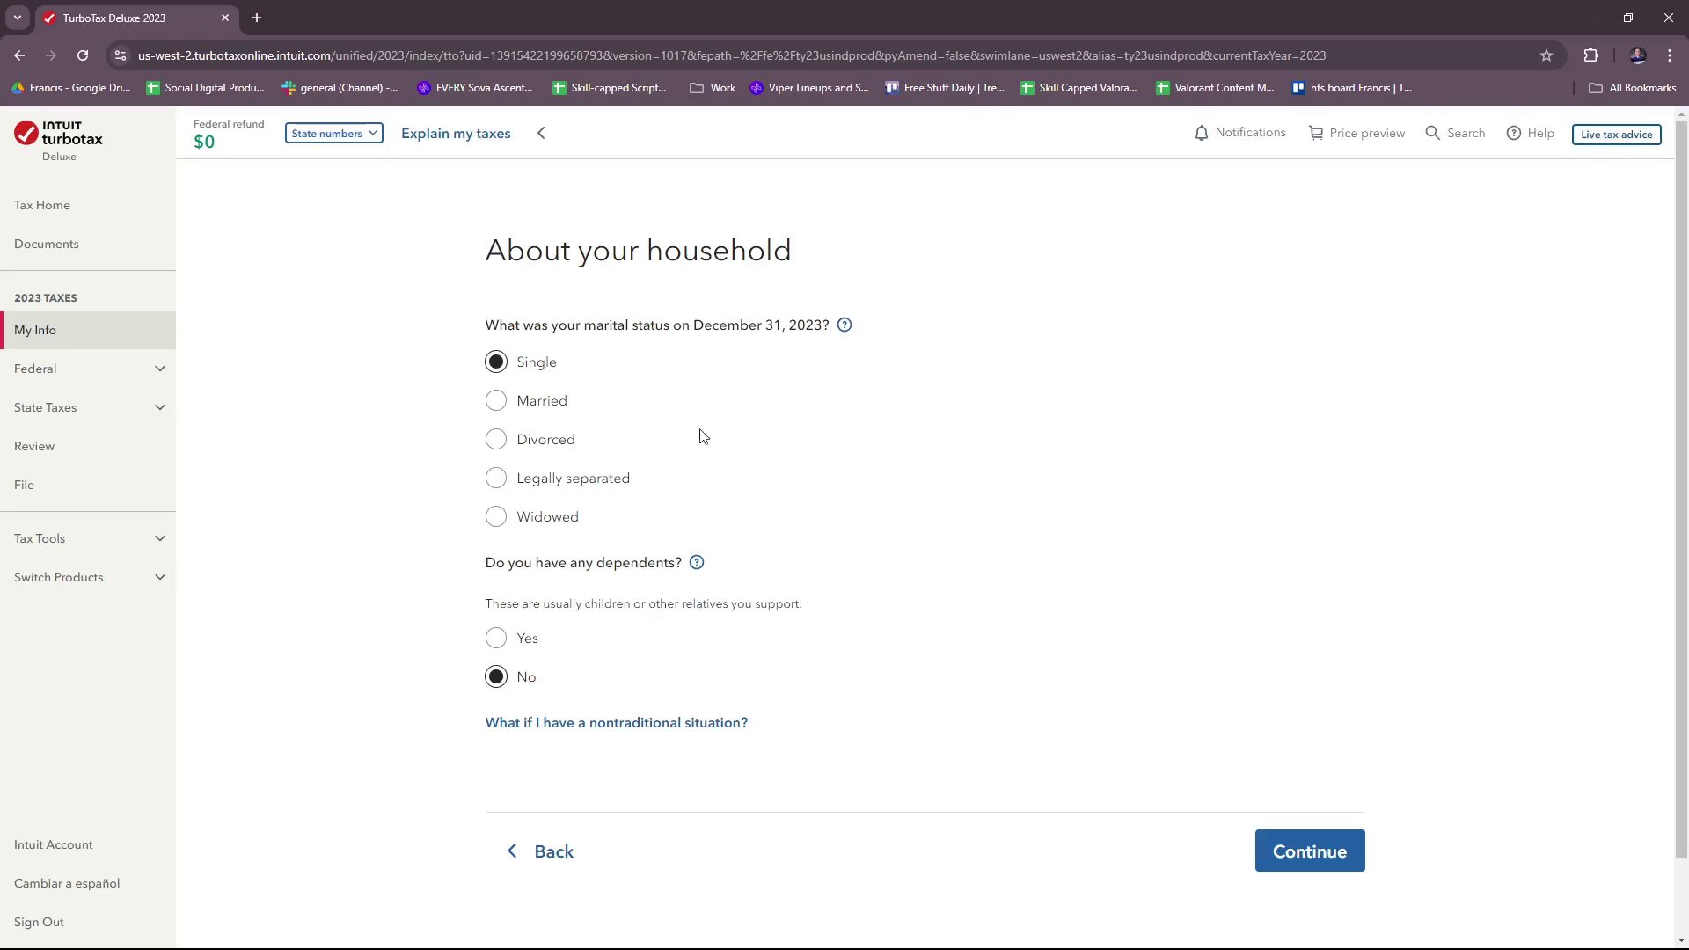
{"action": "scroll", "coordinate": [782, 482], "scroll_direction": "down", "scroll_amount": 1}
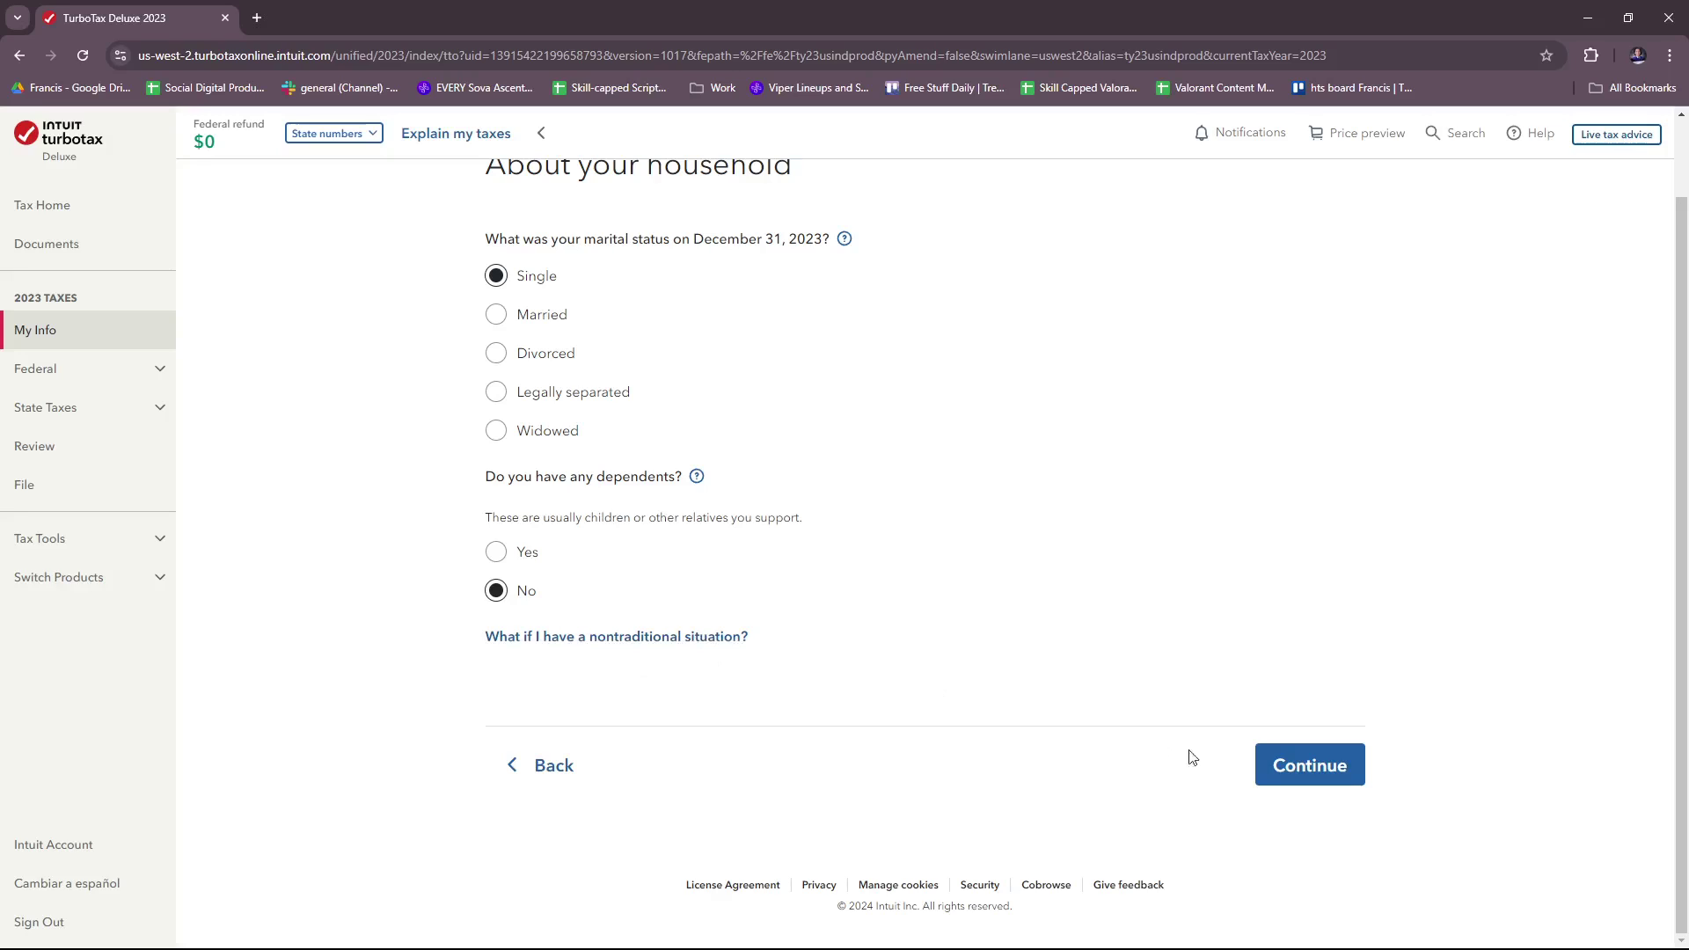
{"action": "left_click", "coordinate": [1348, 766]}
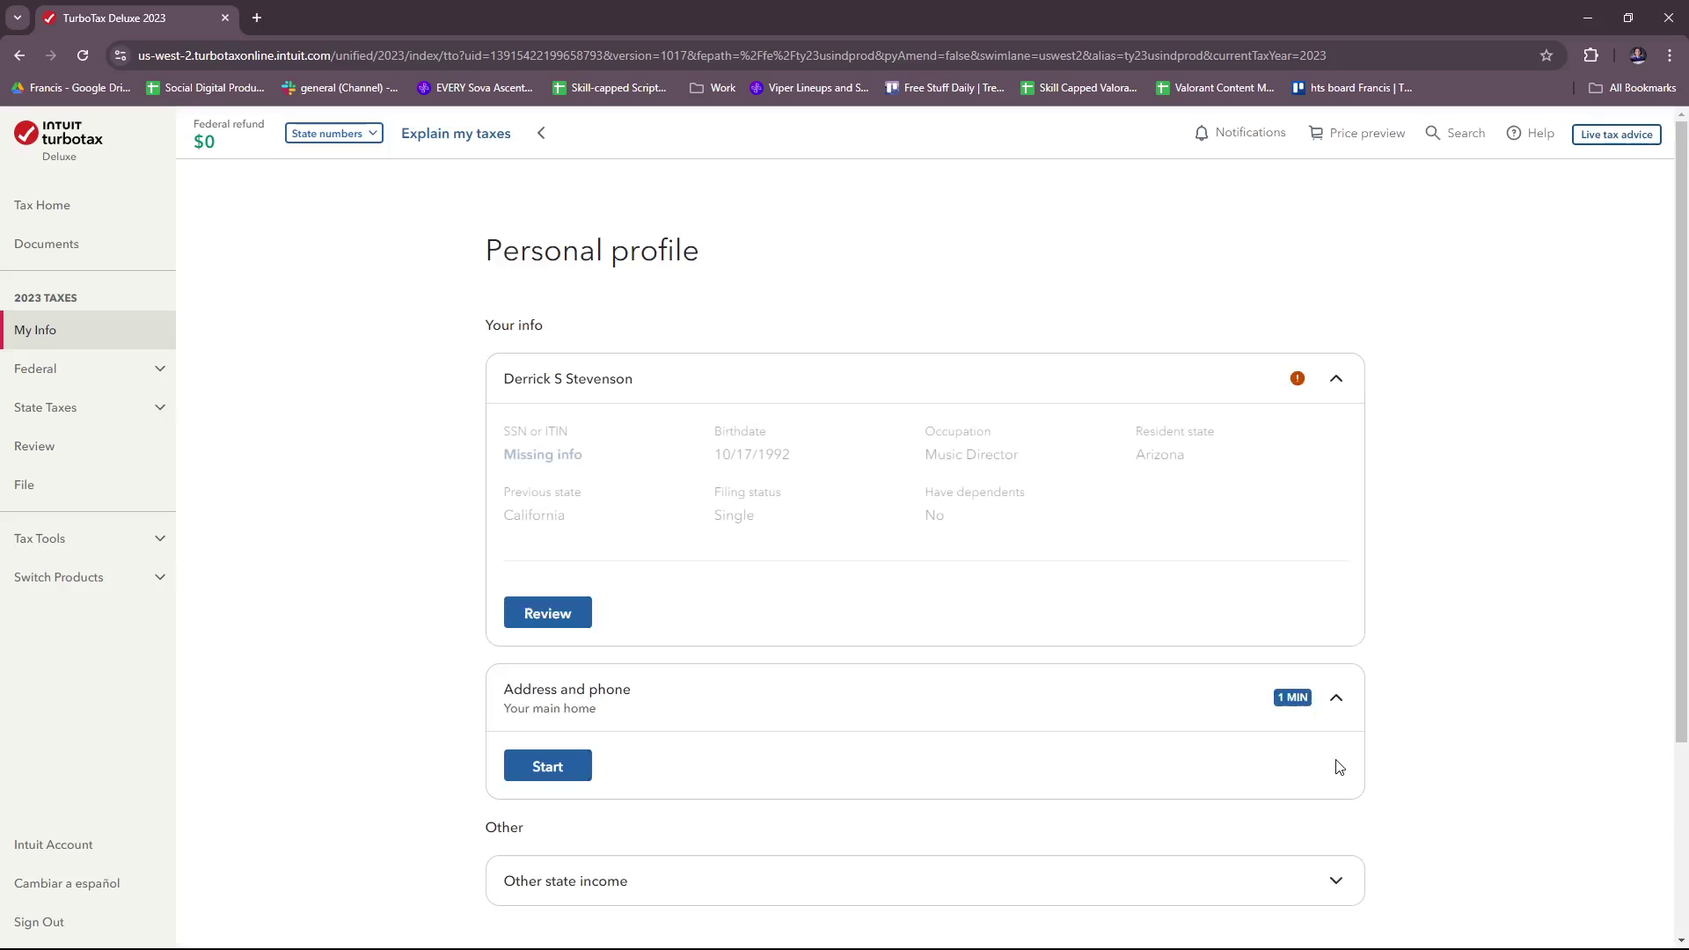
Step: Expand the Other state income card on the Personal profile, showing None
{"action": "scroll", "coordinate": [1392, 644], "scroll_direction": "down", "scroll_amount": 3}
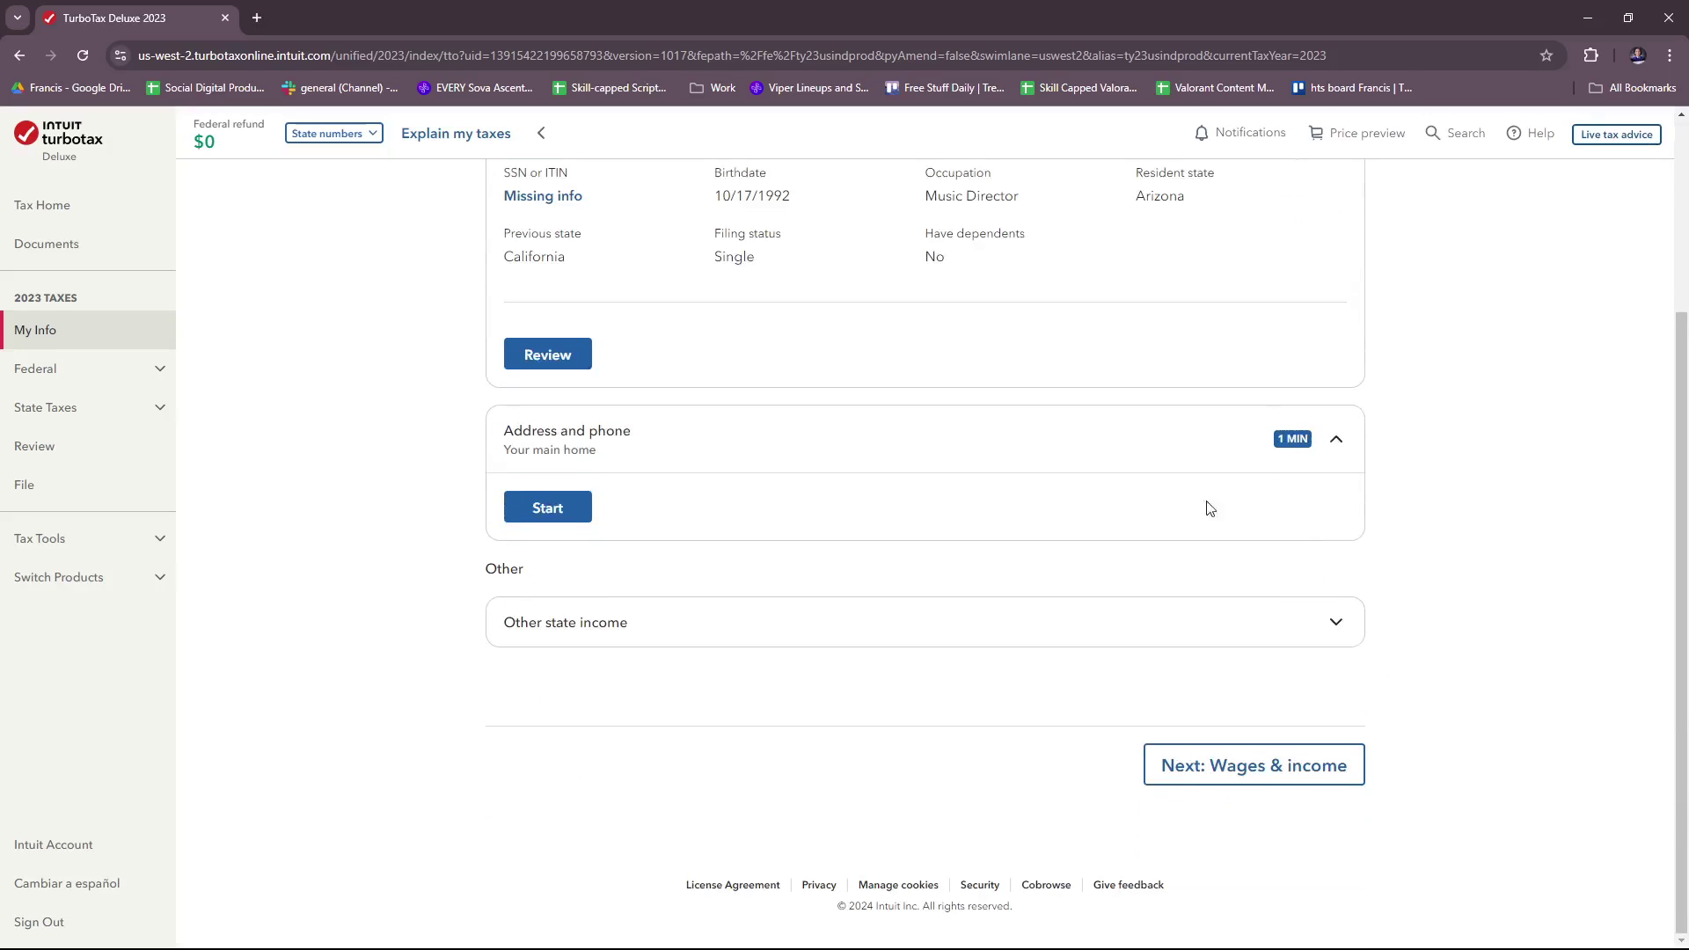
{"action": "scroll", "coordinate": [1206, 505], "scroll_direction": "up", "scroll_amount": 3}
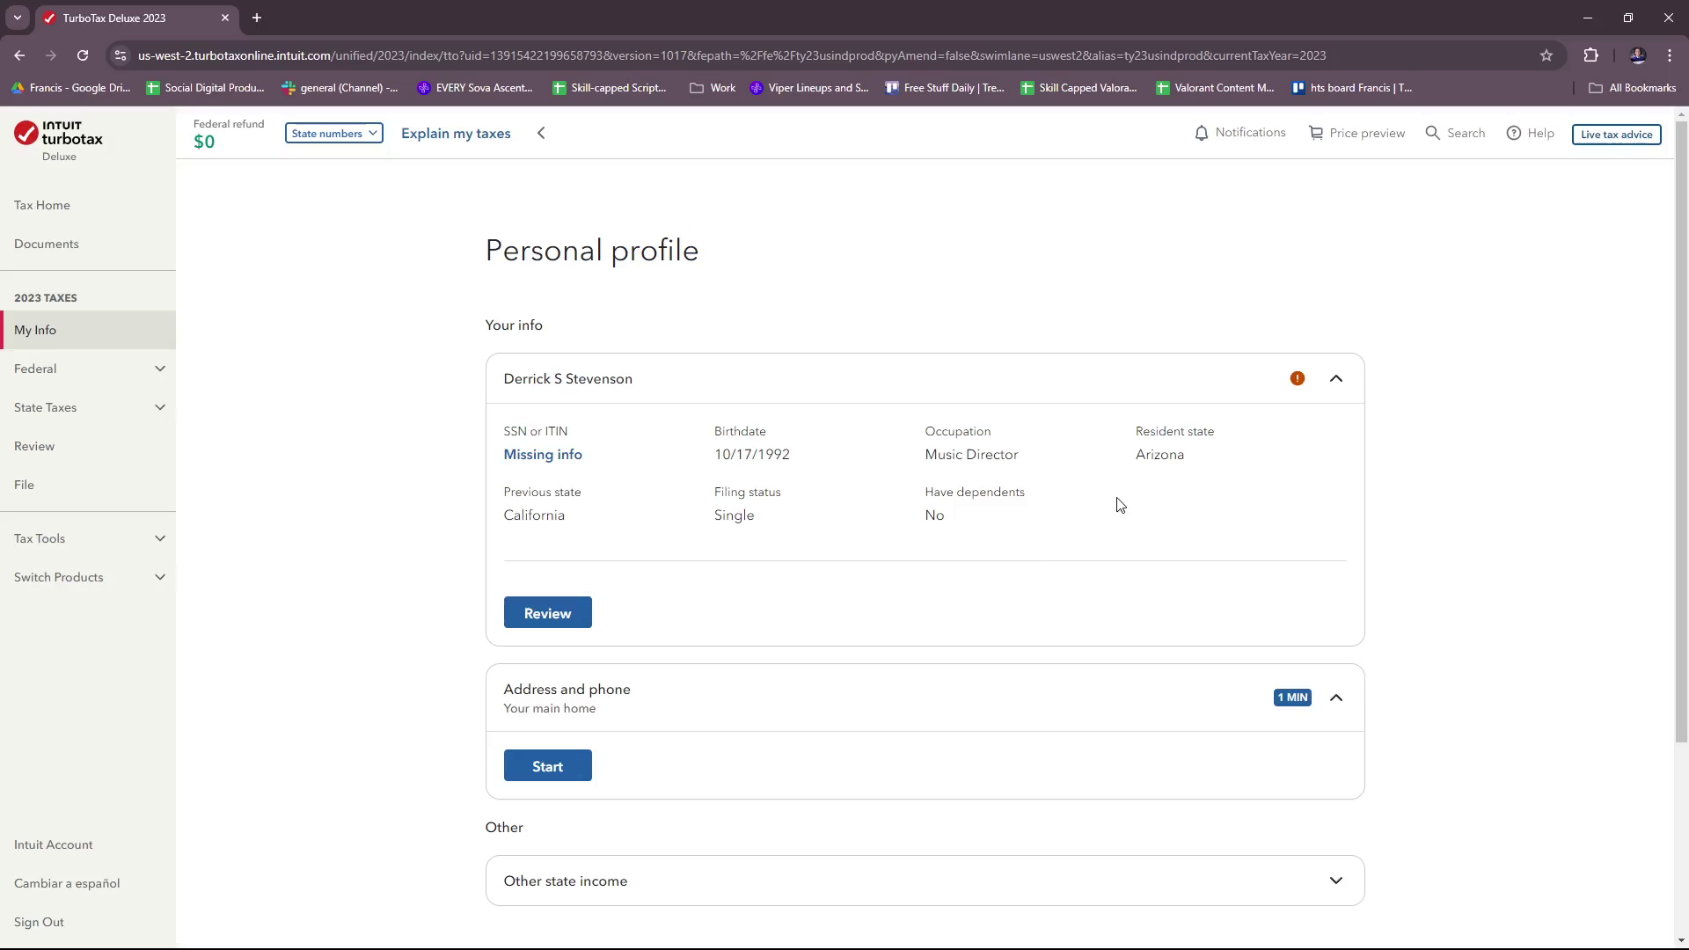
{"action": "scroll", "coordinate": [1144, 515], "scroll_direction": "down", "scroll_amount": 1}
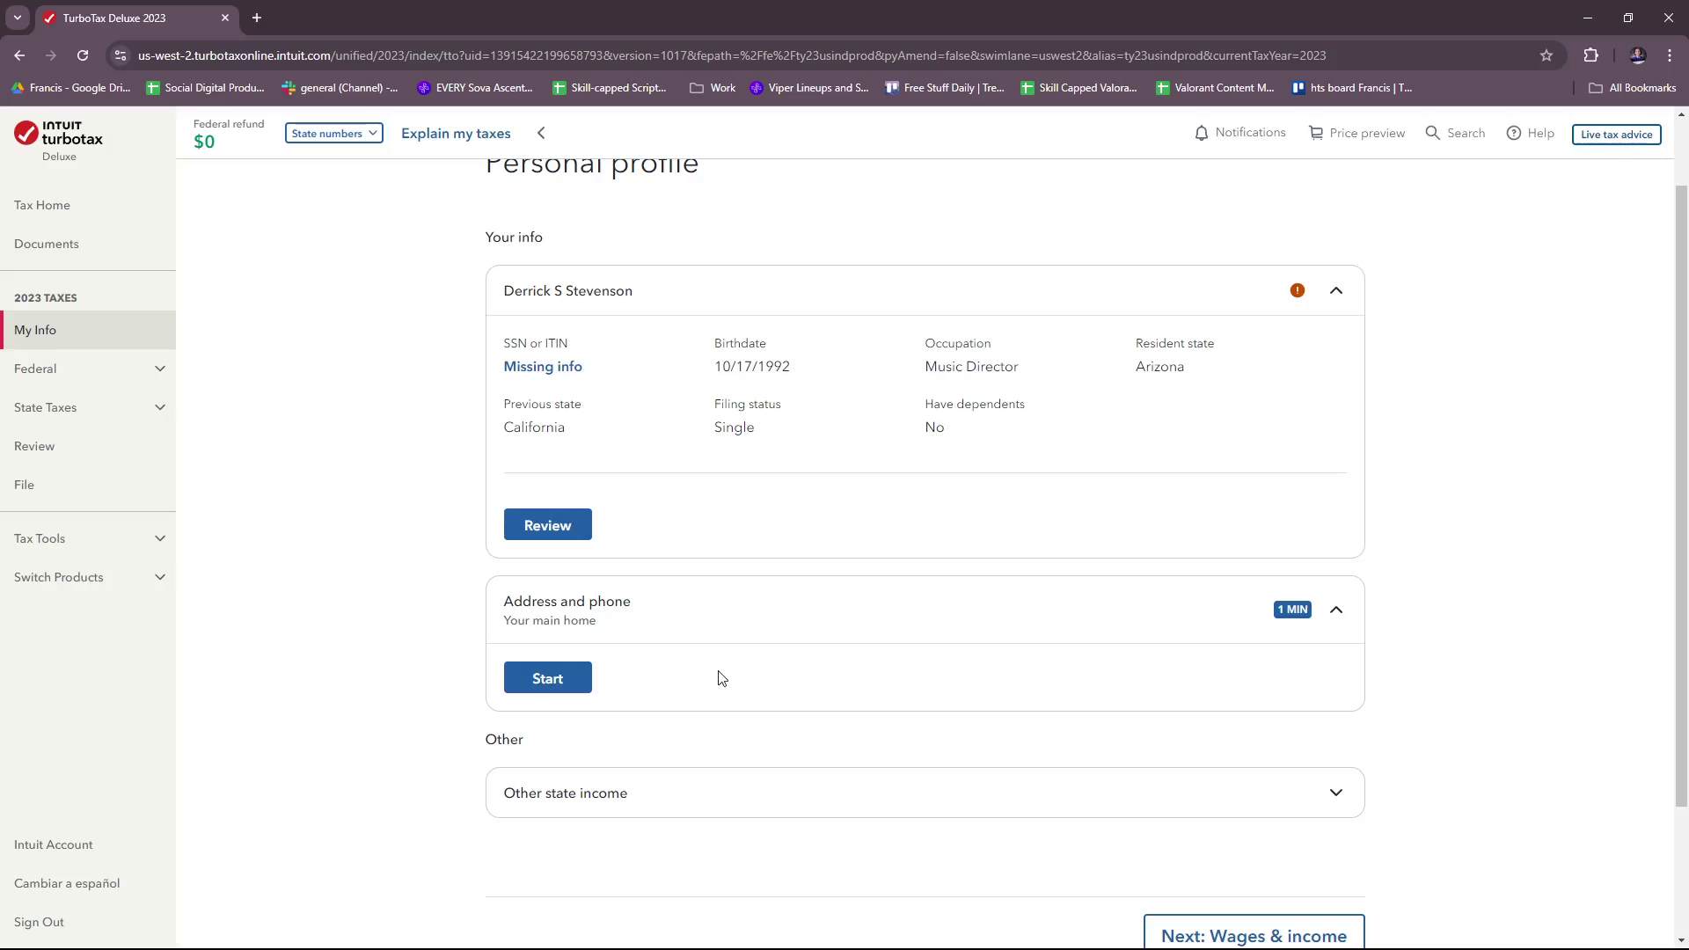
{"action": "scroll", "coordinate": [916, 671], "scroll_direction": "down", "scroll_amount": 2}
{"action": "left_click", "coordinate": [639, 625]}
{"action": "scroll", "coordinate": [660, 645], "scroll_direction": "down", "scroll_amount": 1}
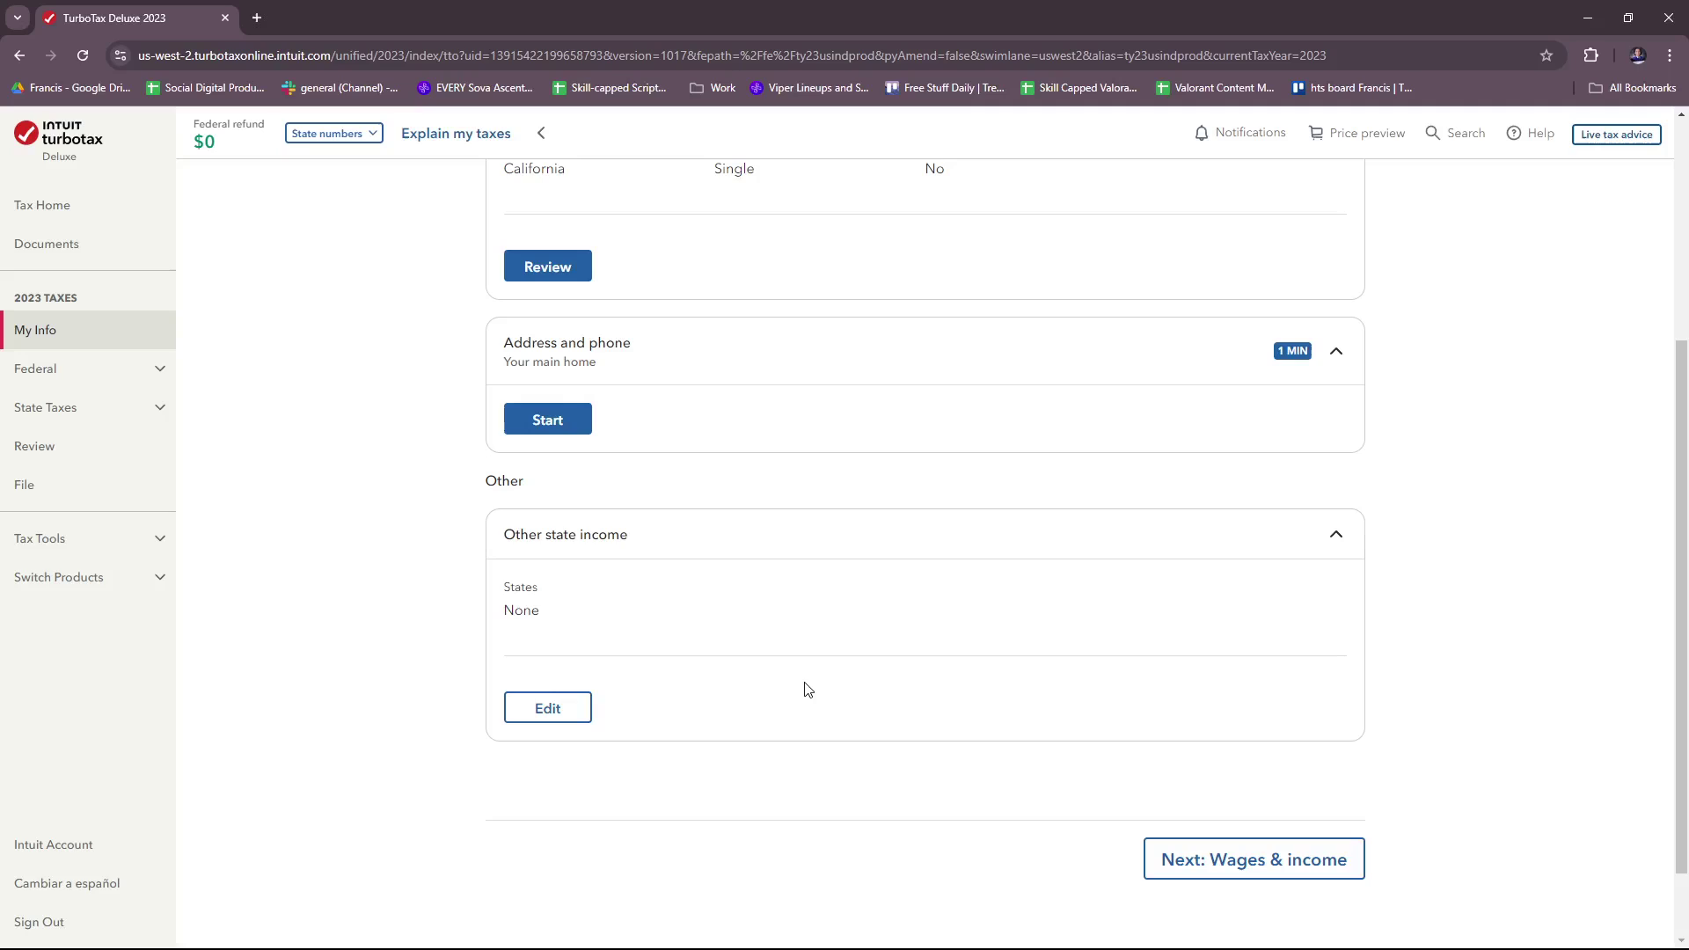
{"action": "left_click", "coordinate": [1240, 877]}
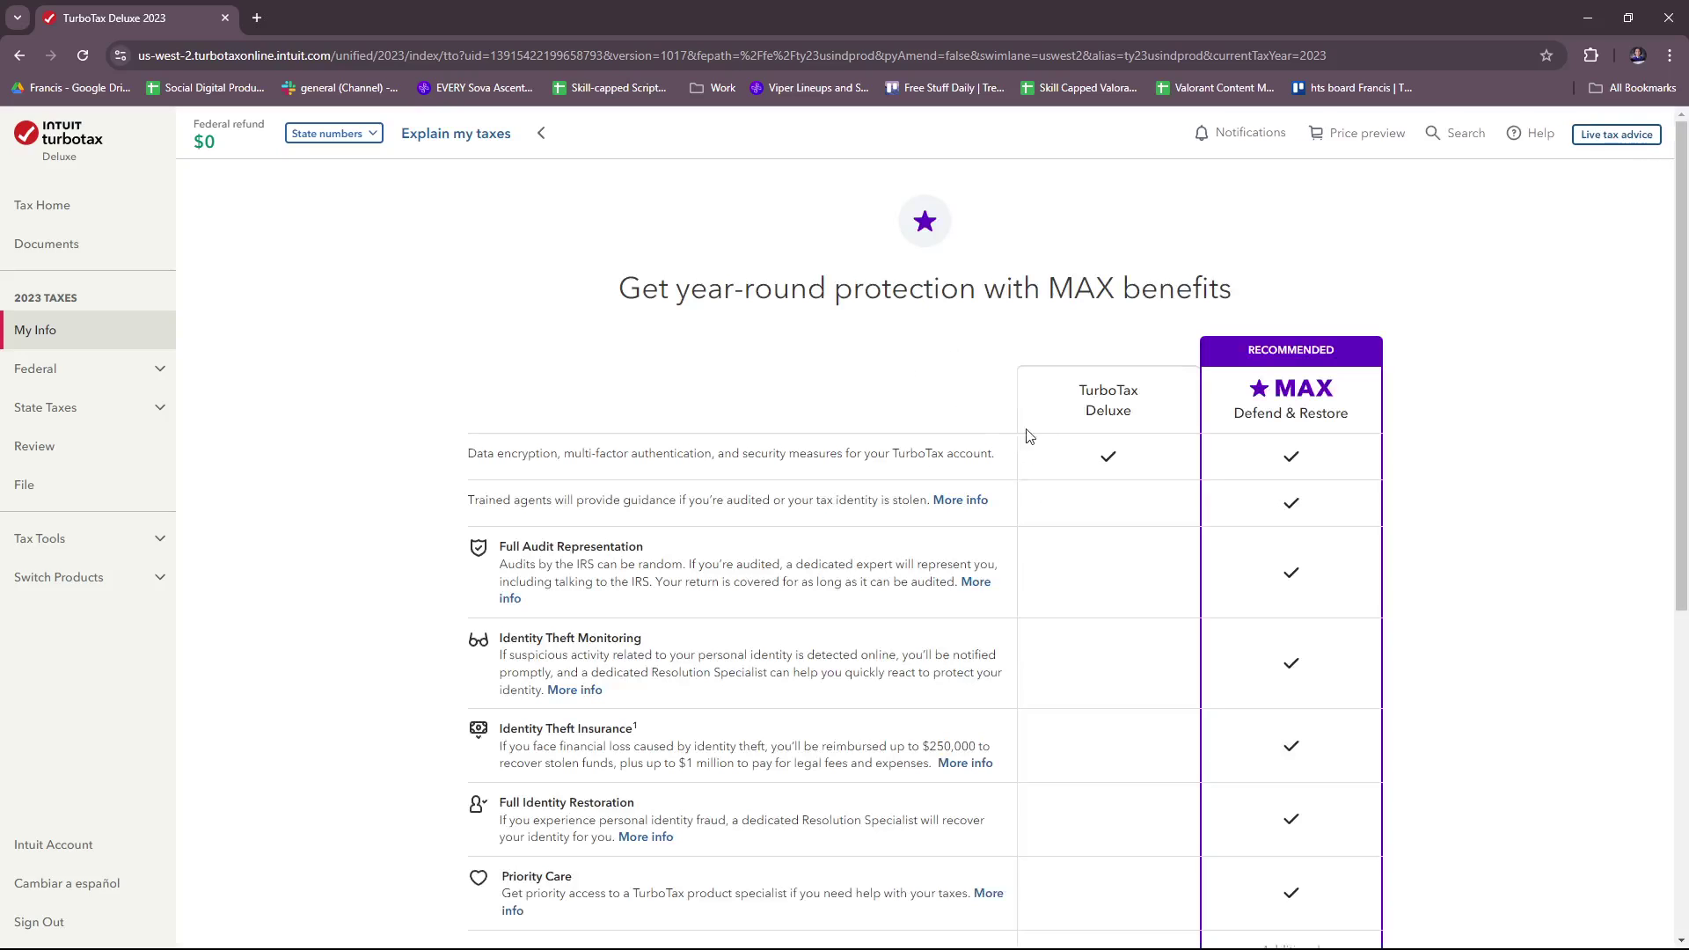
{"action": "scroll", "coordinate": [1067, 438], "scroll_direction": "down", "scroll_amount": 2}
{"action": "scroll", "coordinate": [1065, 440], "scroll_direction": "up", "scroll_amount": 2}
{"action": "scroll", "coordinate": [1408, 571], "scroll_direction": "down", "scroll_amount": 3}
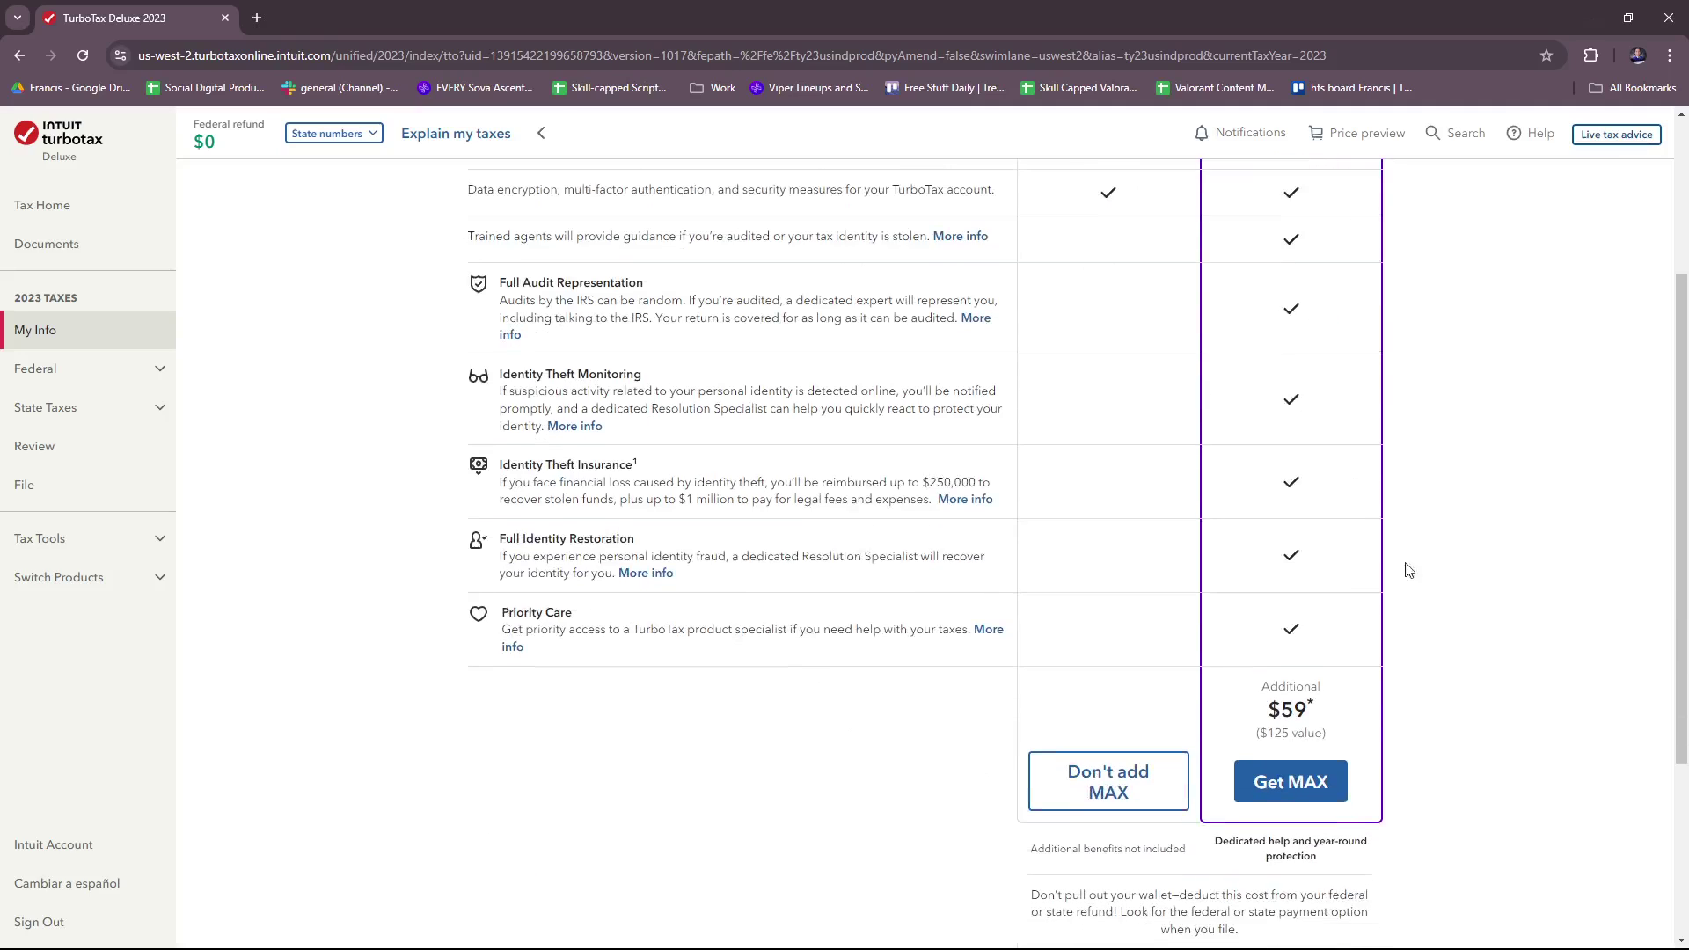
{"action": "scroll", "coordinate": [1350, 591], "scroll_direction": "up", "scroll_amount": 1}
{"action": "scroll", "coordinate": [1315, 585], "scroll_direction": "up", "scroll_amount": 1}
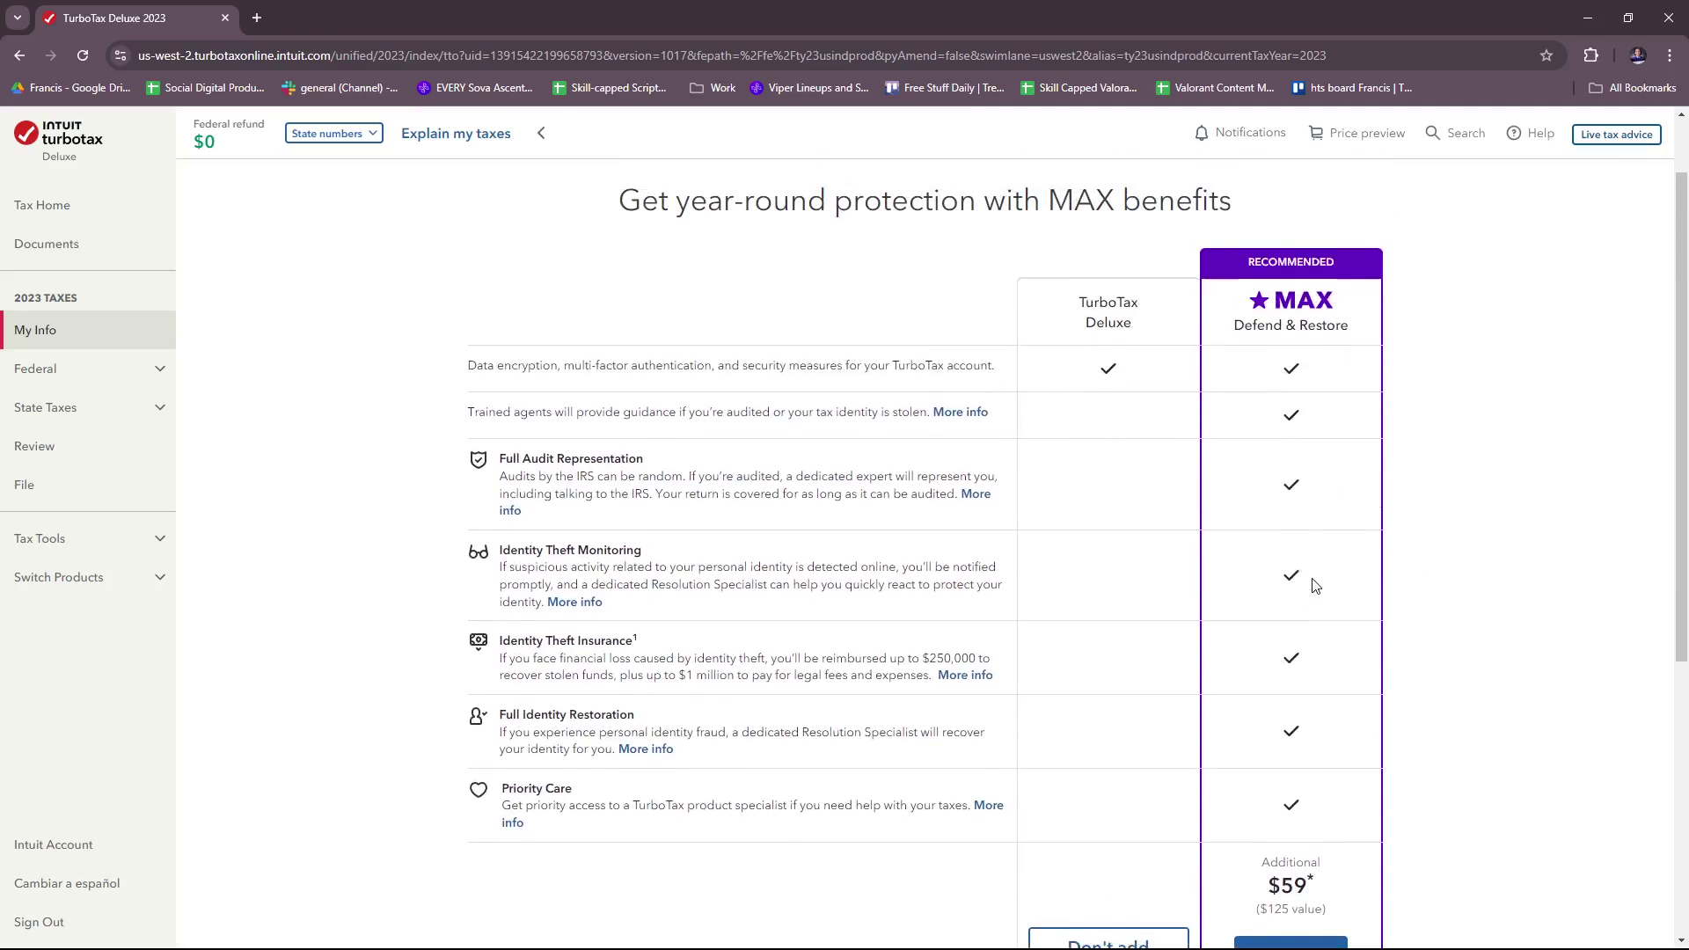
{"action": "scroll", "coordinate": [1365, 528], "scroll_direction": "down", "scroll_amount": 1}
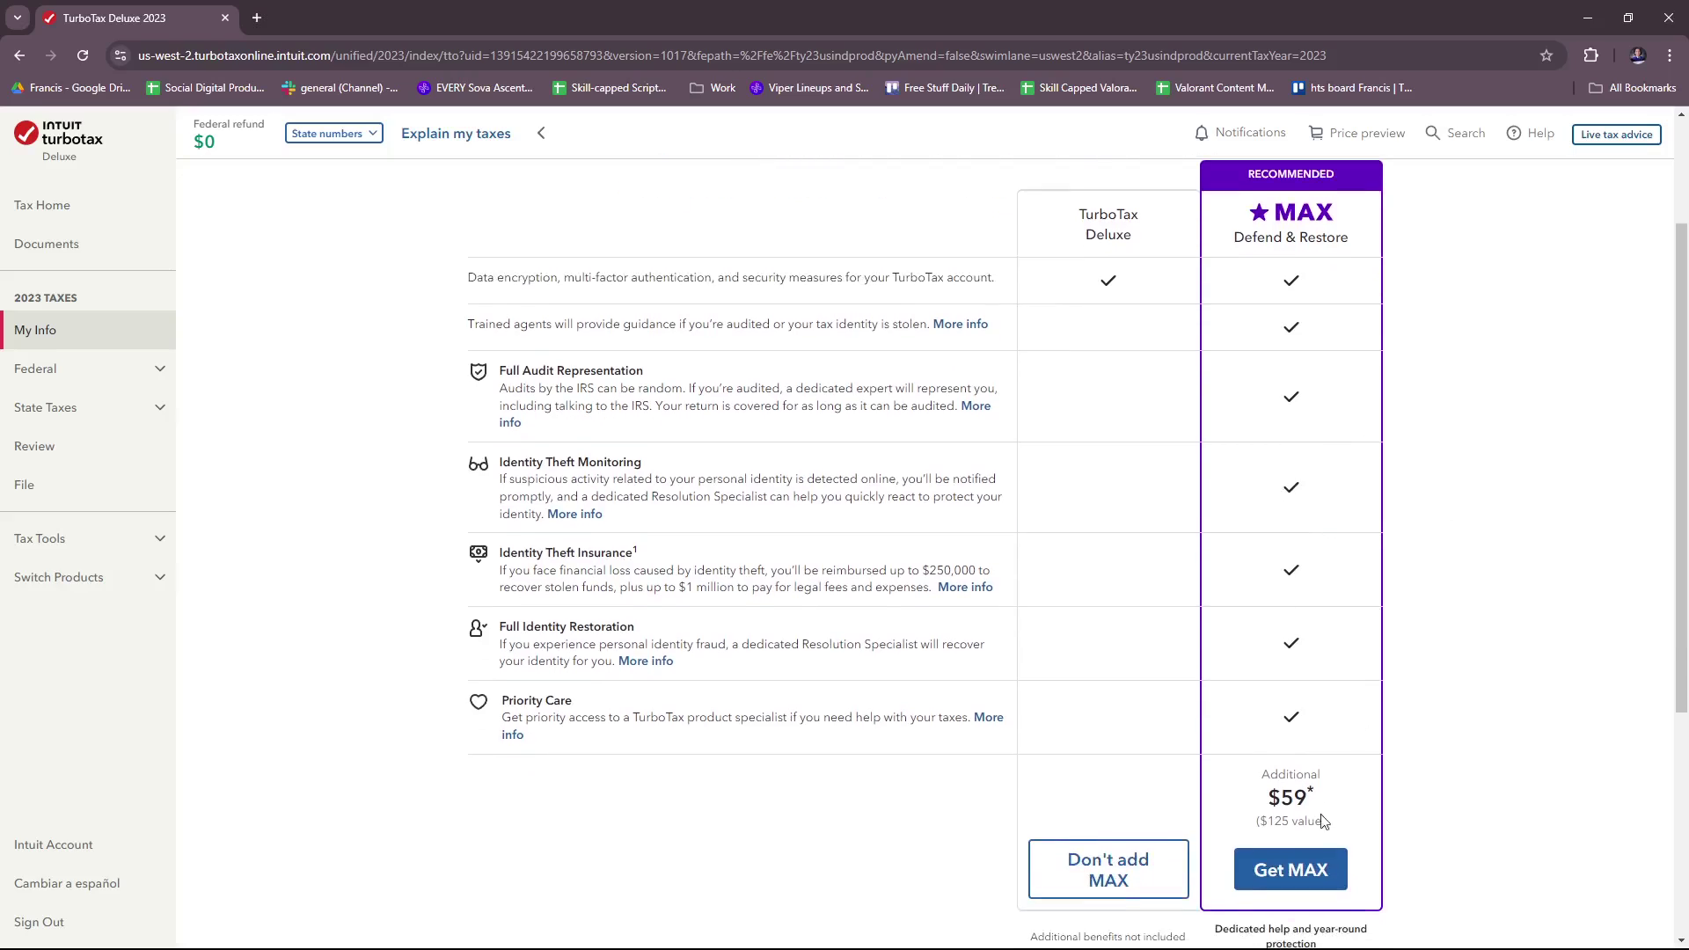
{"action": "scroll", "coordinate": [1331, 622], "scroll_direction": "down", "scroll_amount": 2}
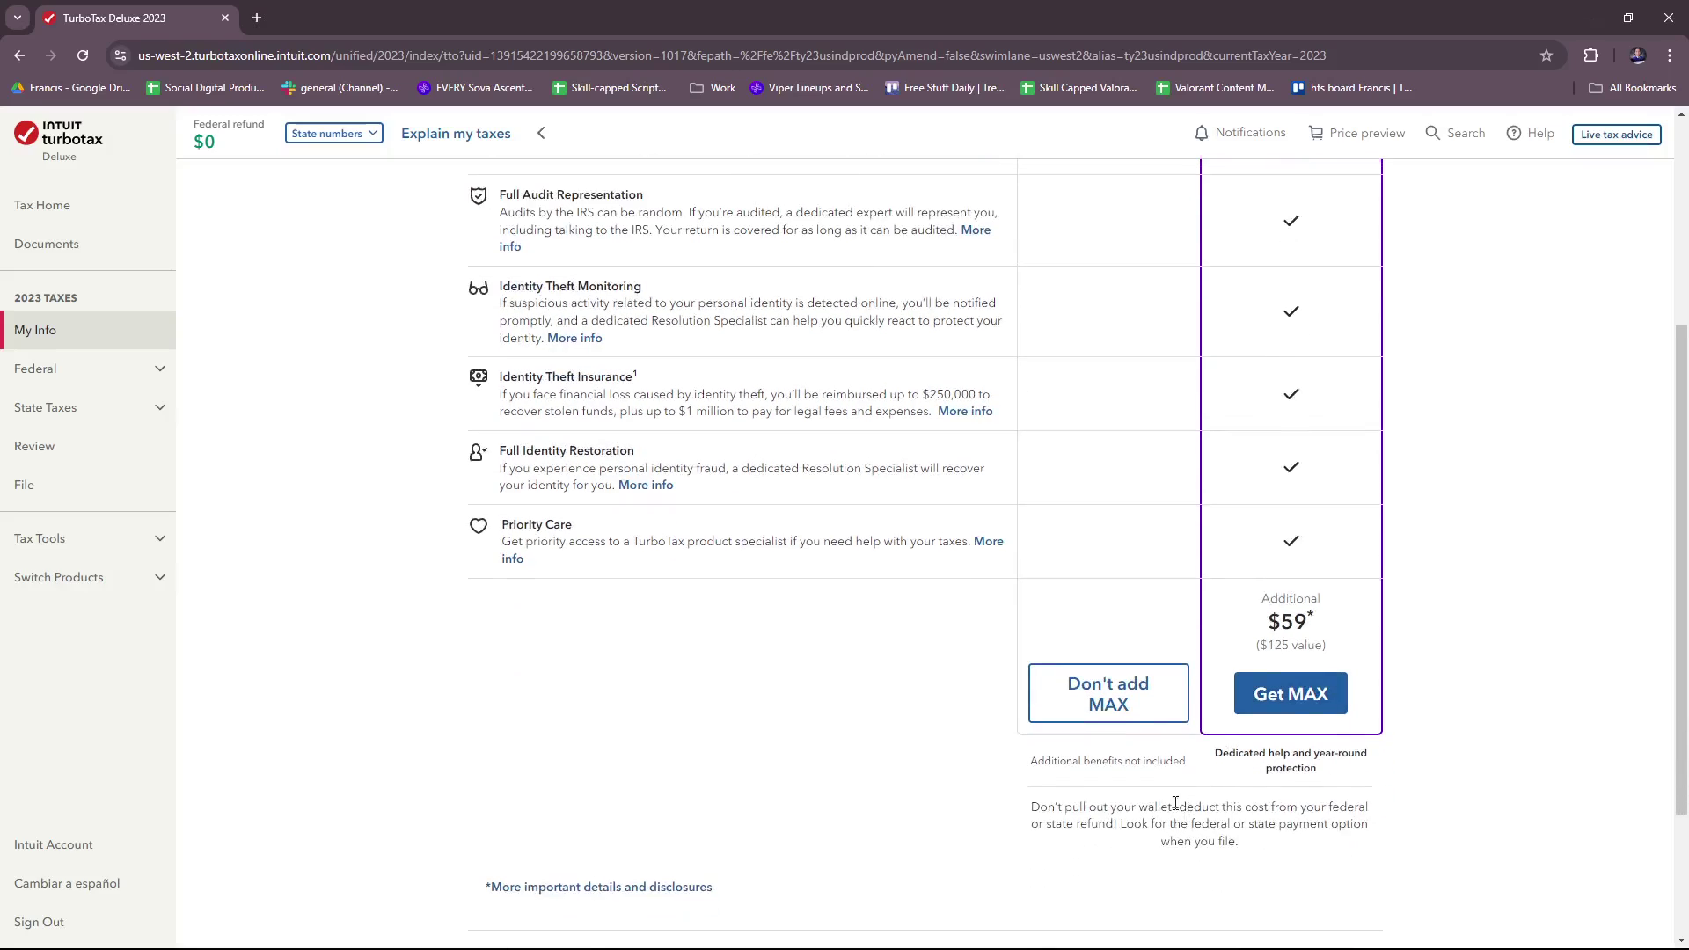
Step: Decline the MAX add-on and answer No to receiving a Form 1099-K
{"action": "left_click", "coordinate": [1135, 694]}
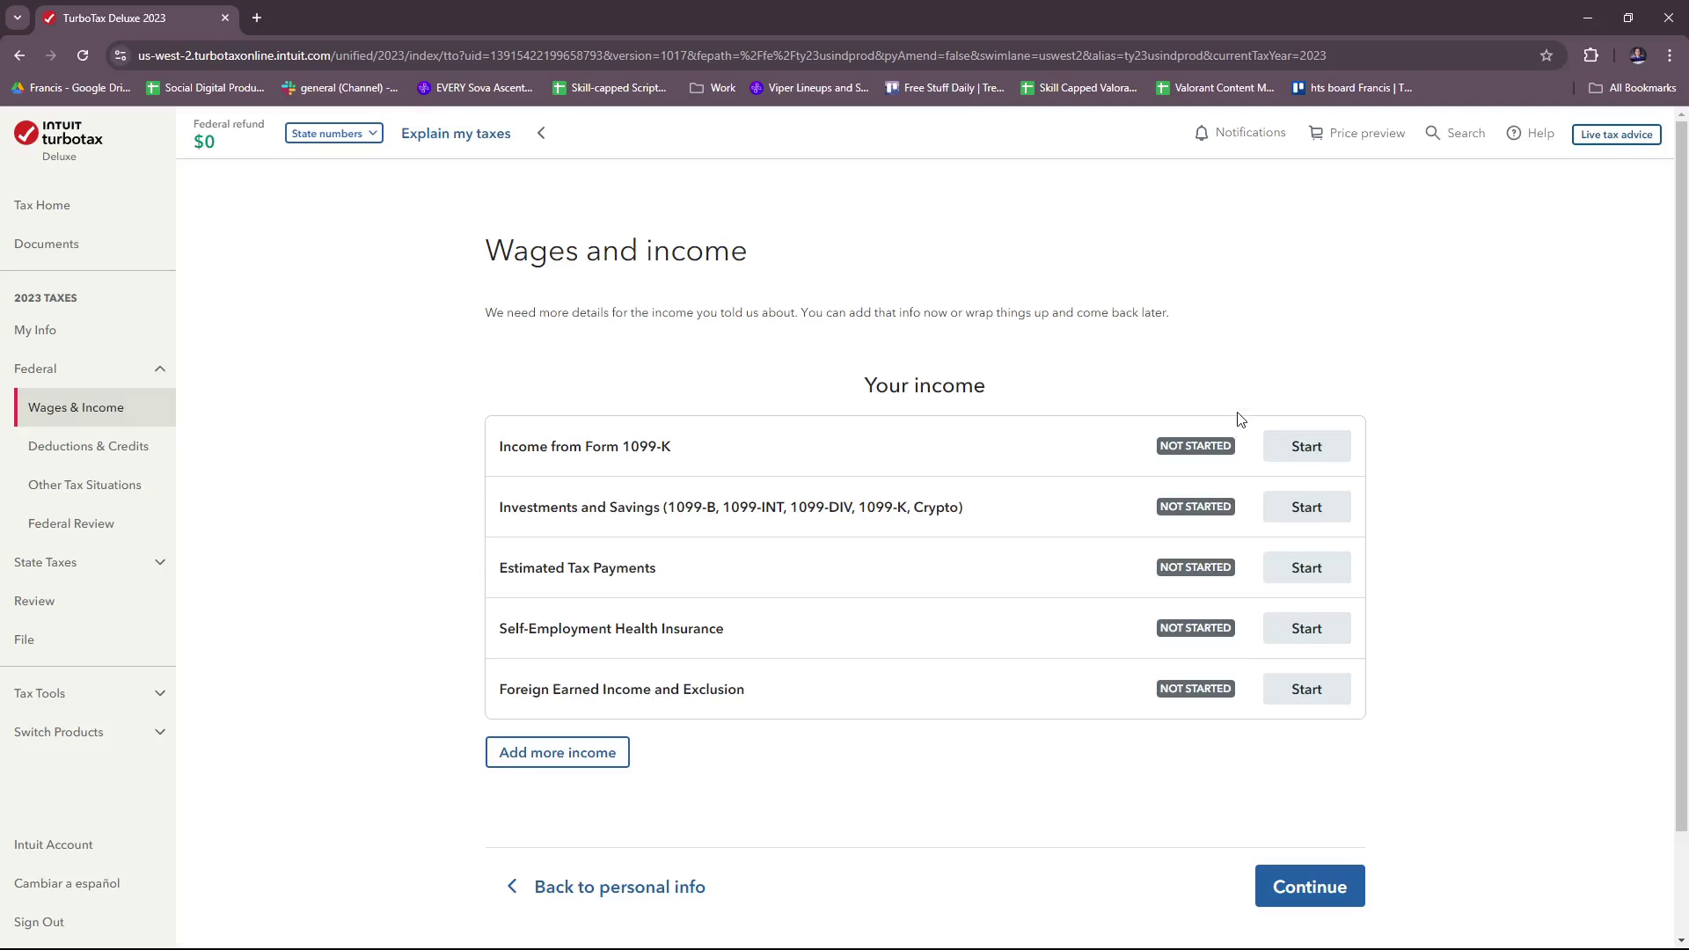
{"action": "scroll", "coordinate": [1238, 418], "scroll_direction": "down", "scroll_amount": 1}
{"action": "scroll", "coordinate": [1182, 404], "scroll_direction": "up", "scroll_amount": 1}
{"action": "left_click", "coordinate": [1307, 446]}
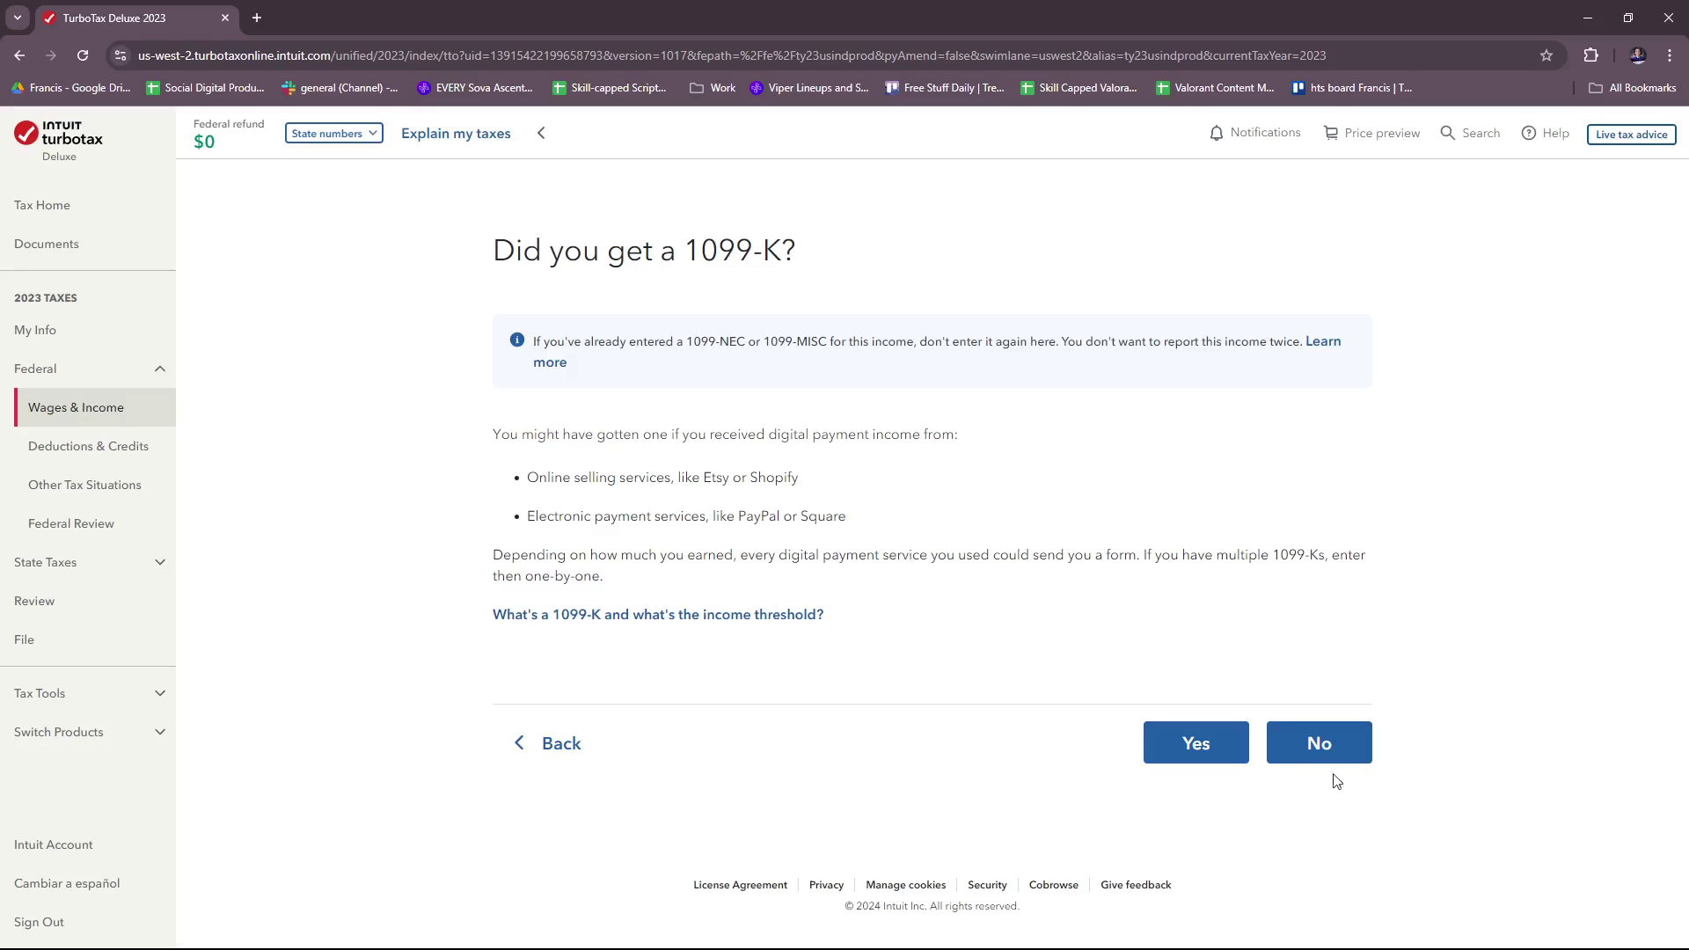
{"action": "left_click", "coordinate": [1322, 747]}
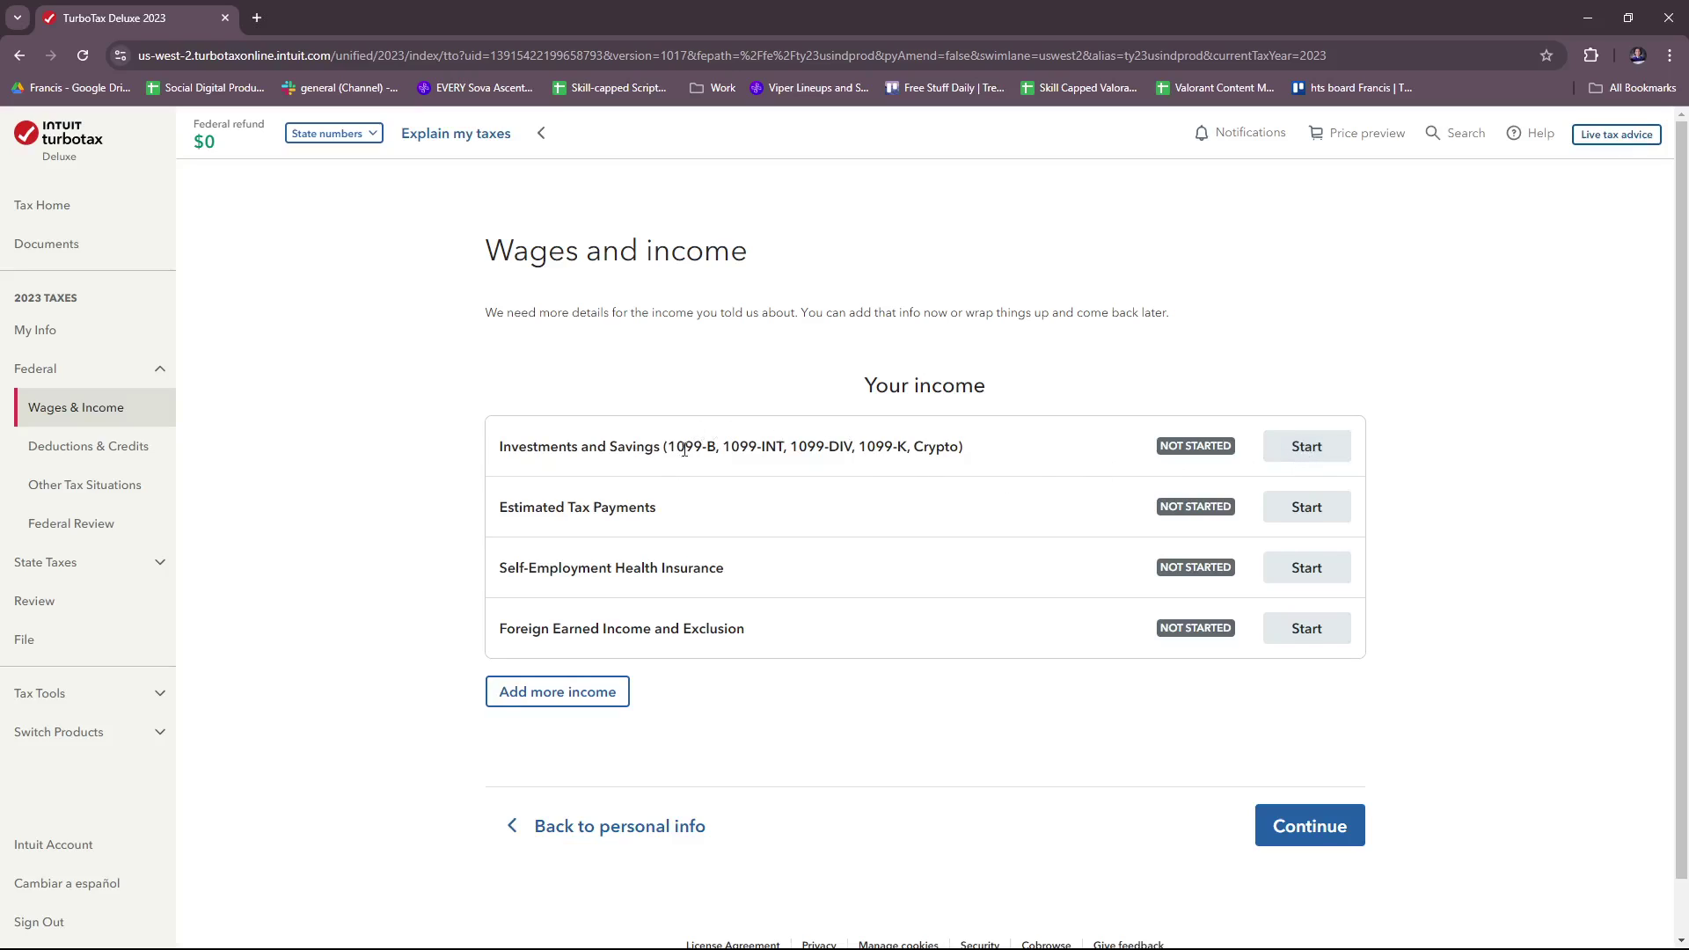
Step: Answer No to having investment income in 2023 under Investments and Savings
{"action": "left_click", "coordinate": [1304, 450]}
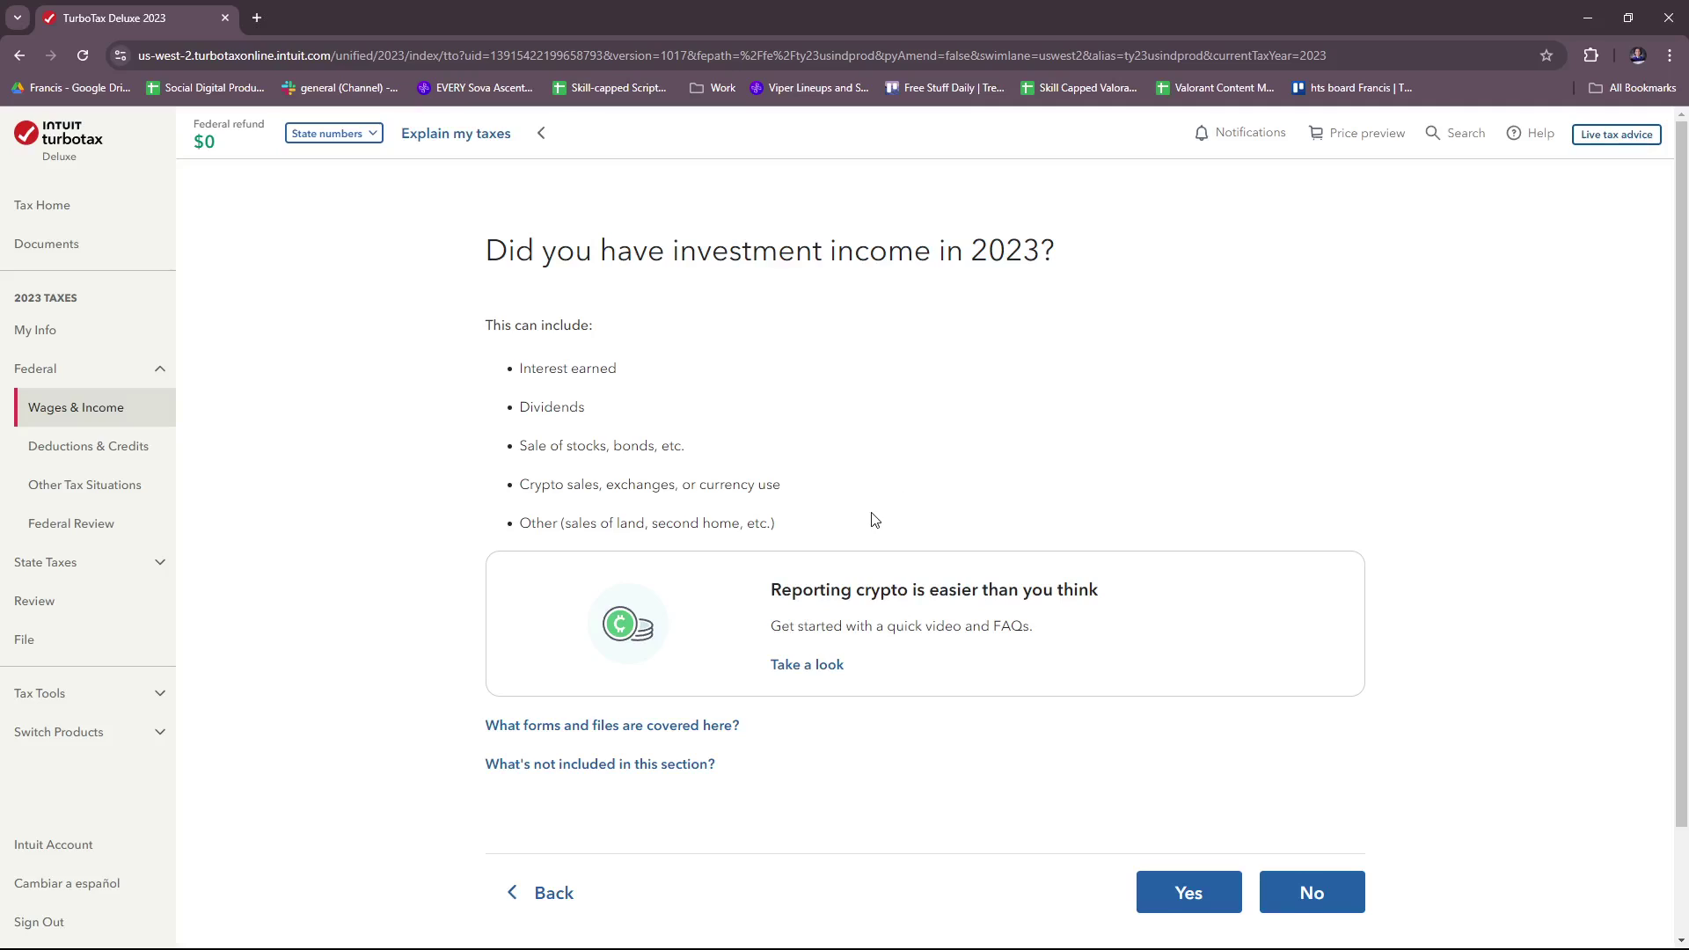
{"action": "scroll", "coordinate": [870, 515], "scroll_direction": "down", "scroll_amount": 1}
{"action": "scroll", "coordinate": [792, 453], "scroll_direction": "up", "scroll_amount": 1}
{"action": "scroll", "coordinate": [1099, 687], "scroll_direction": "down", "scroll_amount": 1}
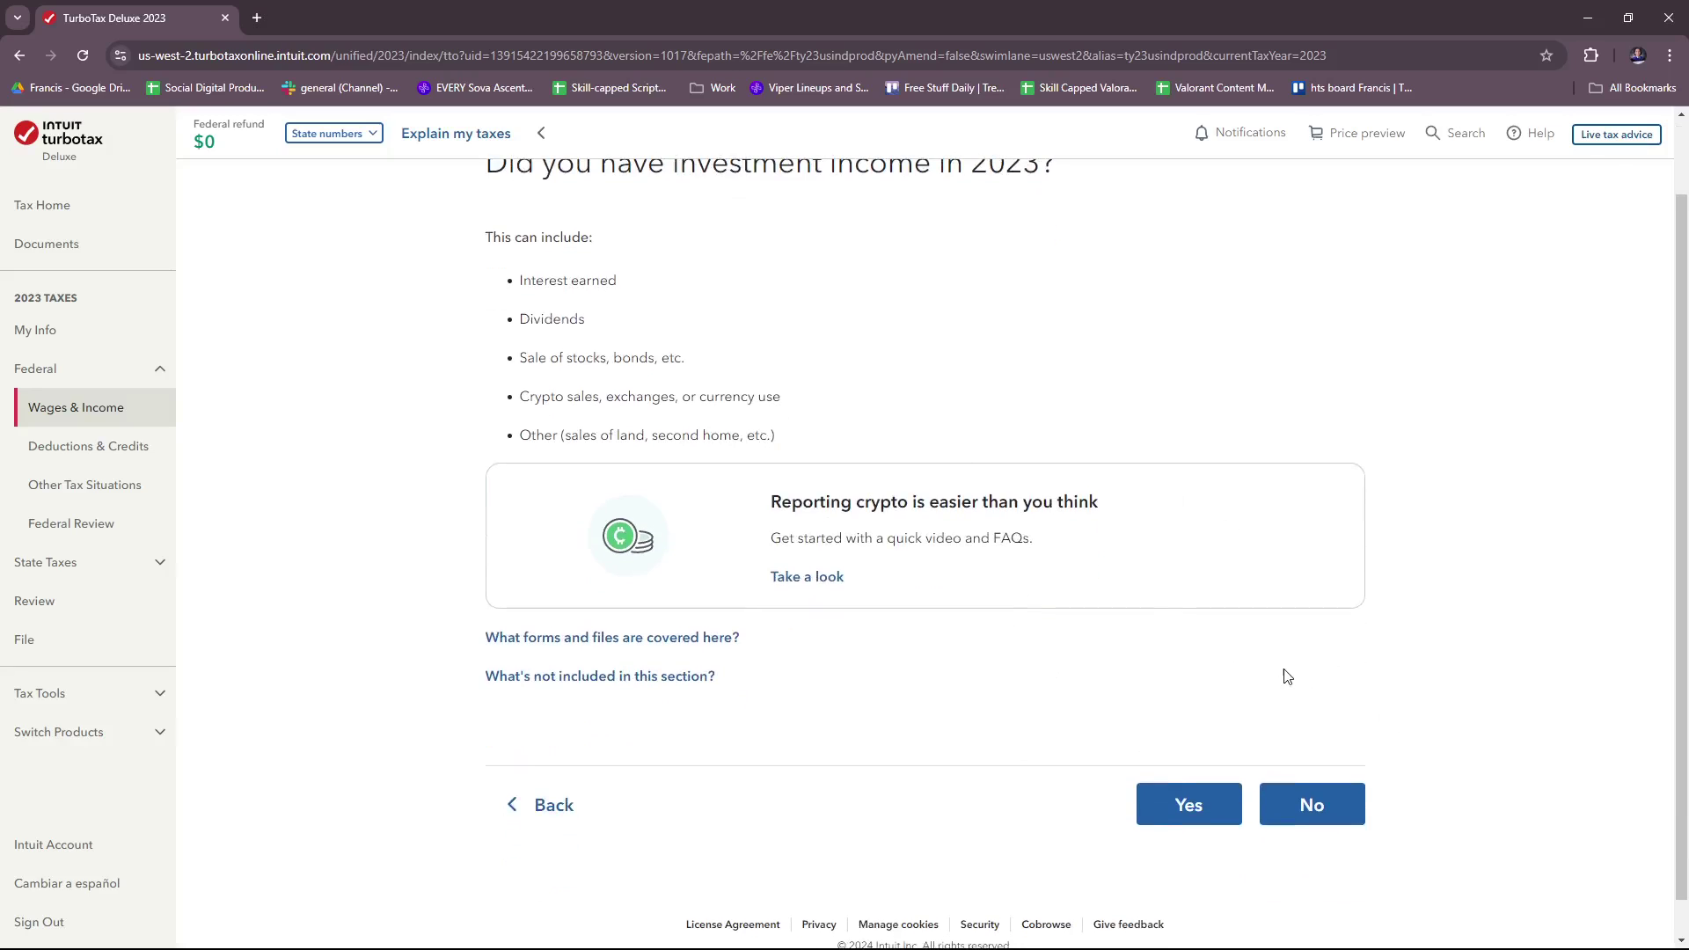
{"action": "scroll", "coordinate": [1100, 509], "scroll_direction": "up", "scroll_amount": 1}
{"action": "scroll", "coordinate": [1387, 678], "scroll_direction": "down", "scroll_amount": 1}
{"action": "left_click", "coordinate": [1310, 803]}
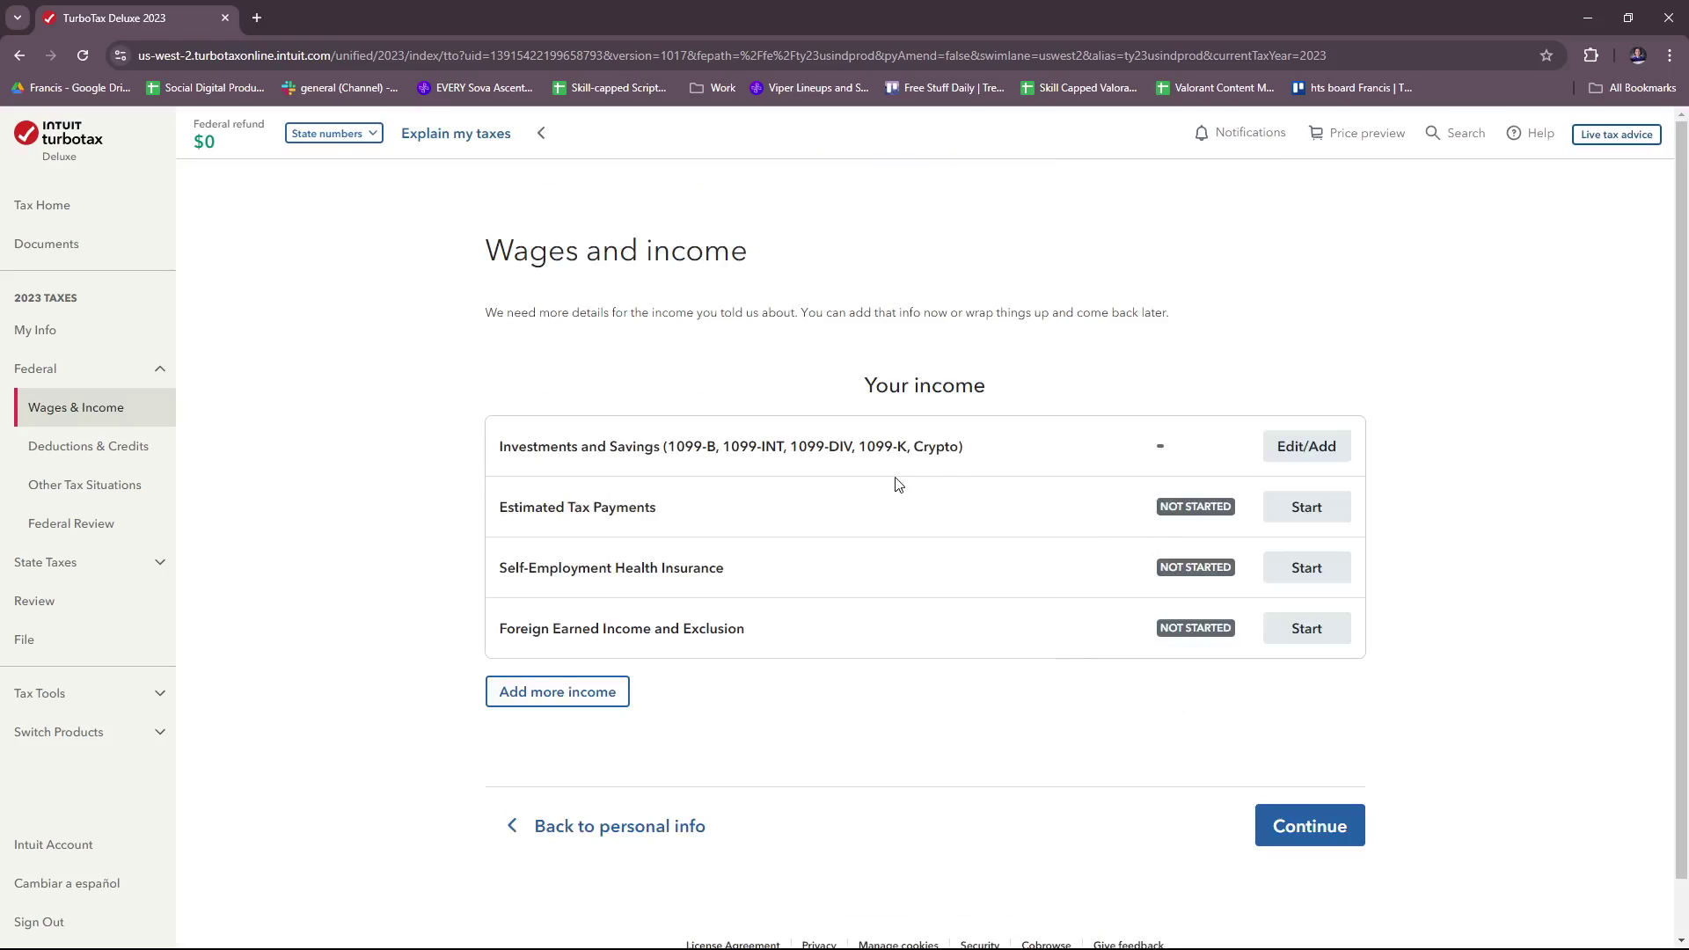
Step: Go through Estimated Tax Payments without entering any payments
{"action": "left_click", "coordinate": [1274, 521]}
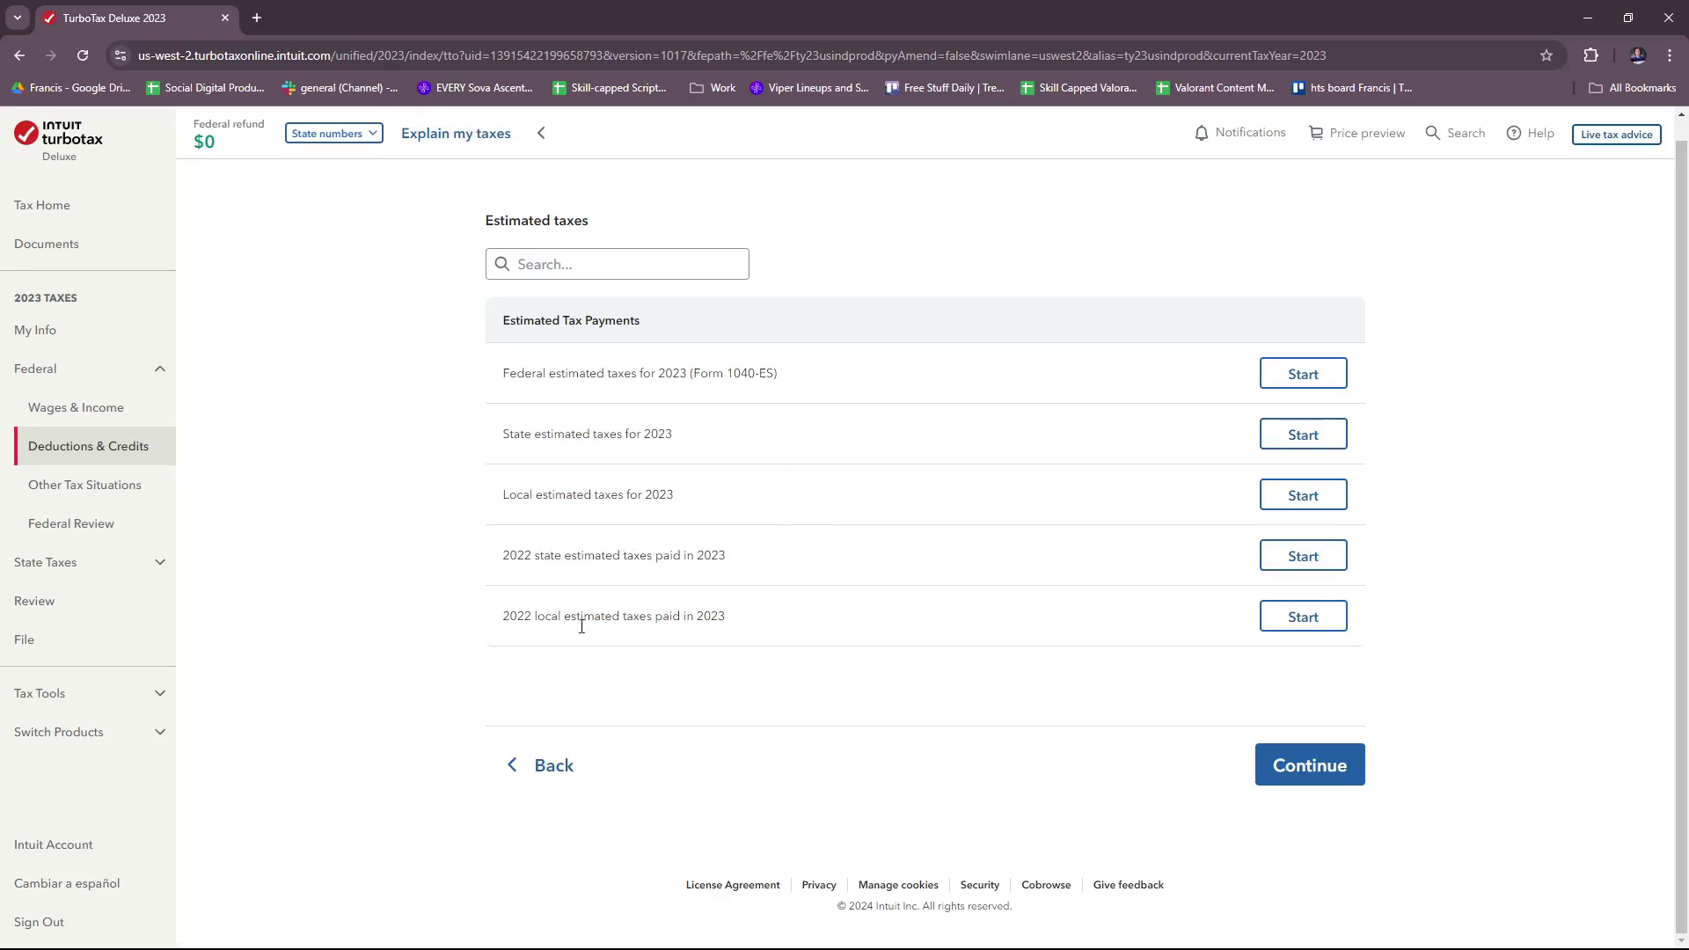
{"action": "left_click", "coordinate": [1325, 768]}
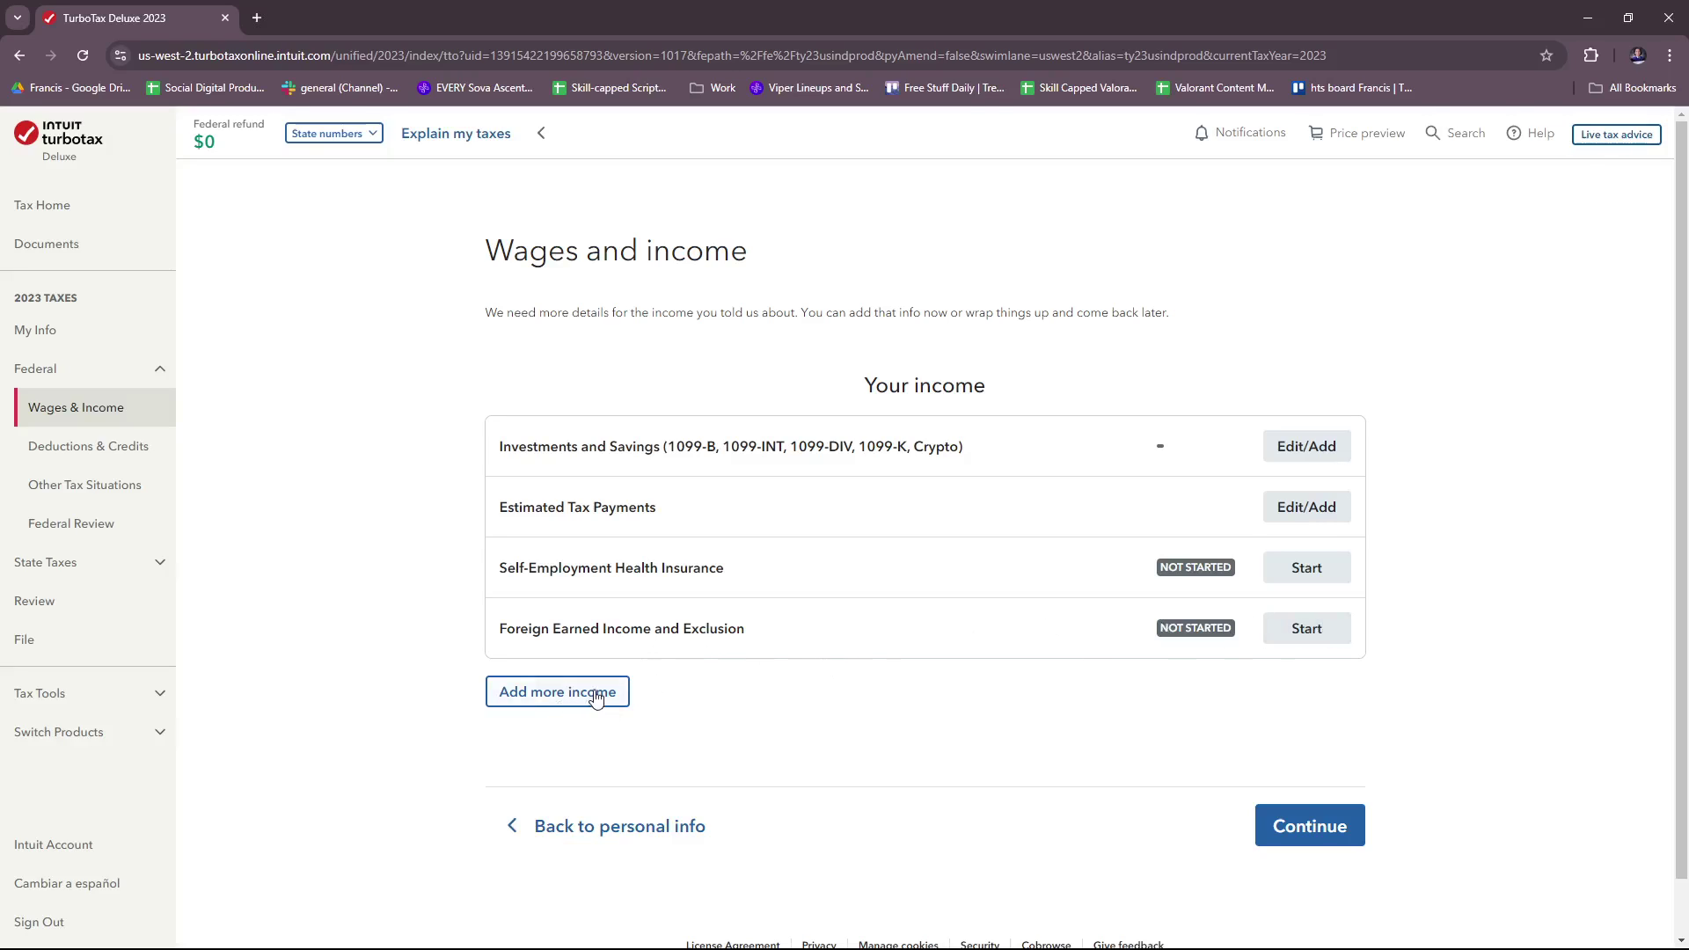
Step: Expand Add more income to review all other income types, then finish Wages and income
{"action": "left_click", "coordinate": [625, 697]}
{"action": "scroll", "coordinate": [616, 633], "scroll_direction": "down", "scroll_amount": 5}
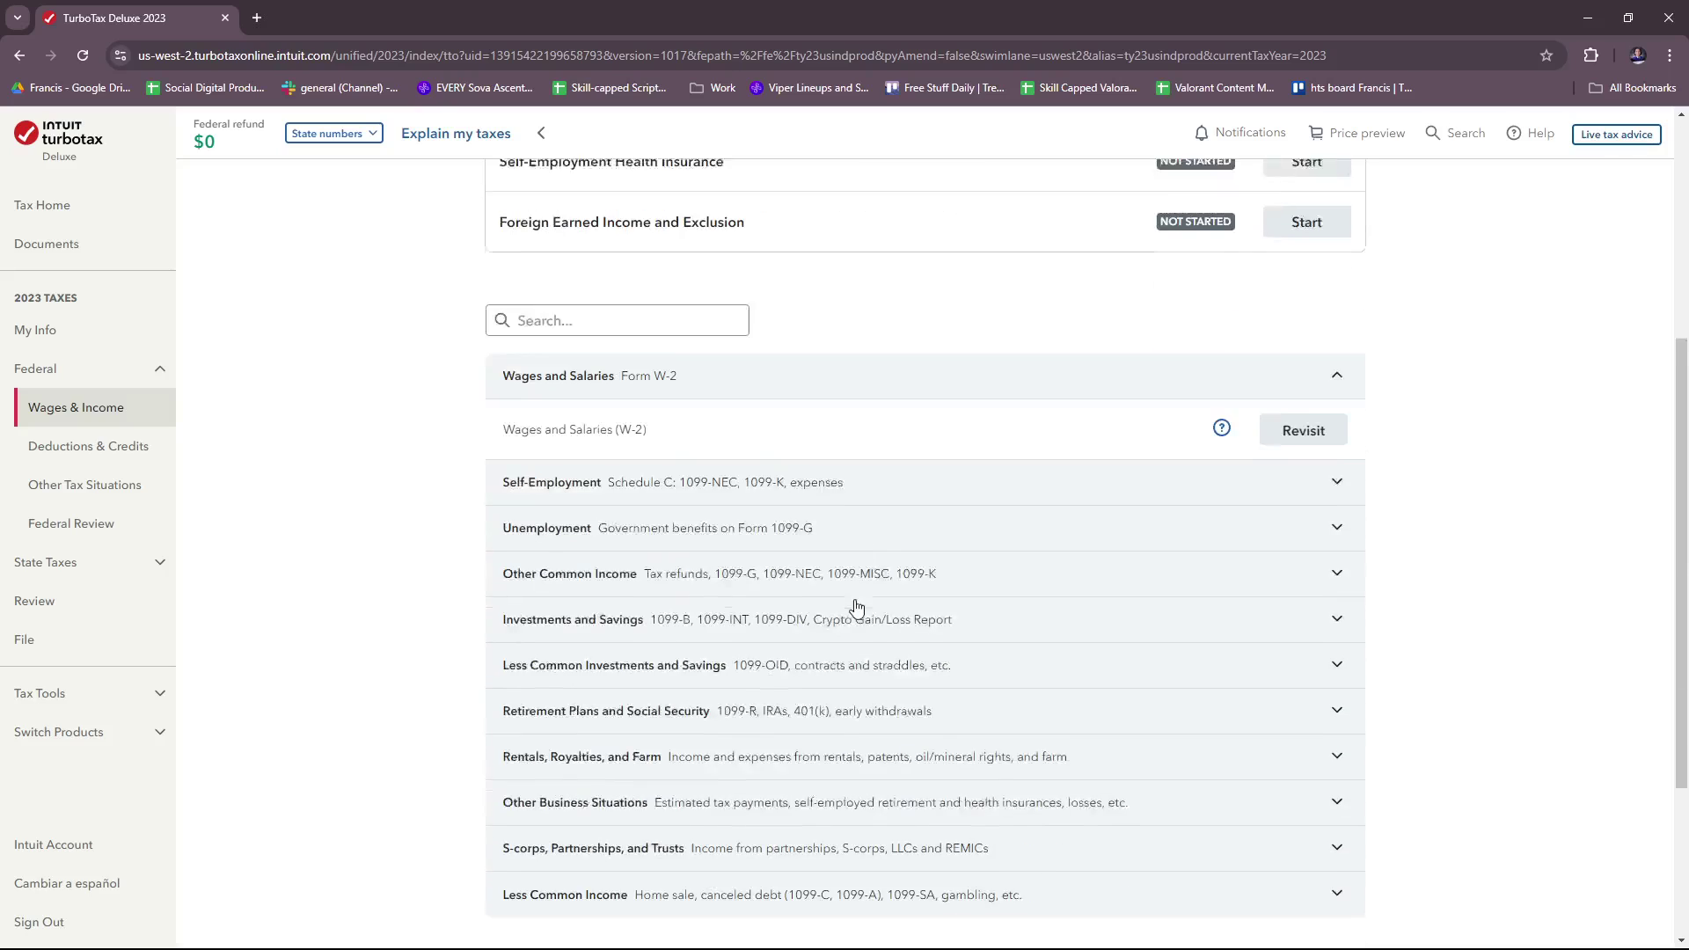
{"action": "scroll", "coordinate": [840, 519], "scroll_direction": "down", "scroll_amount": 1}
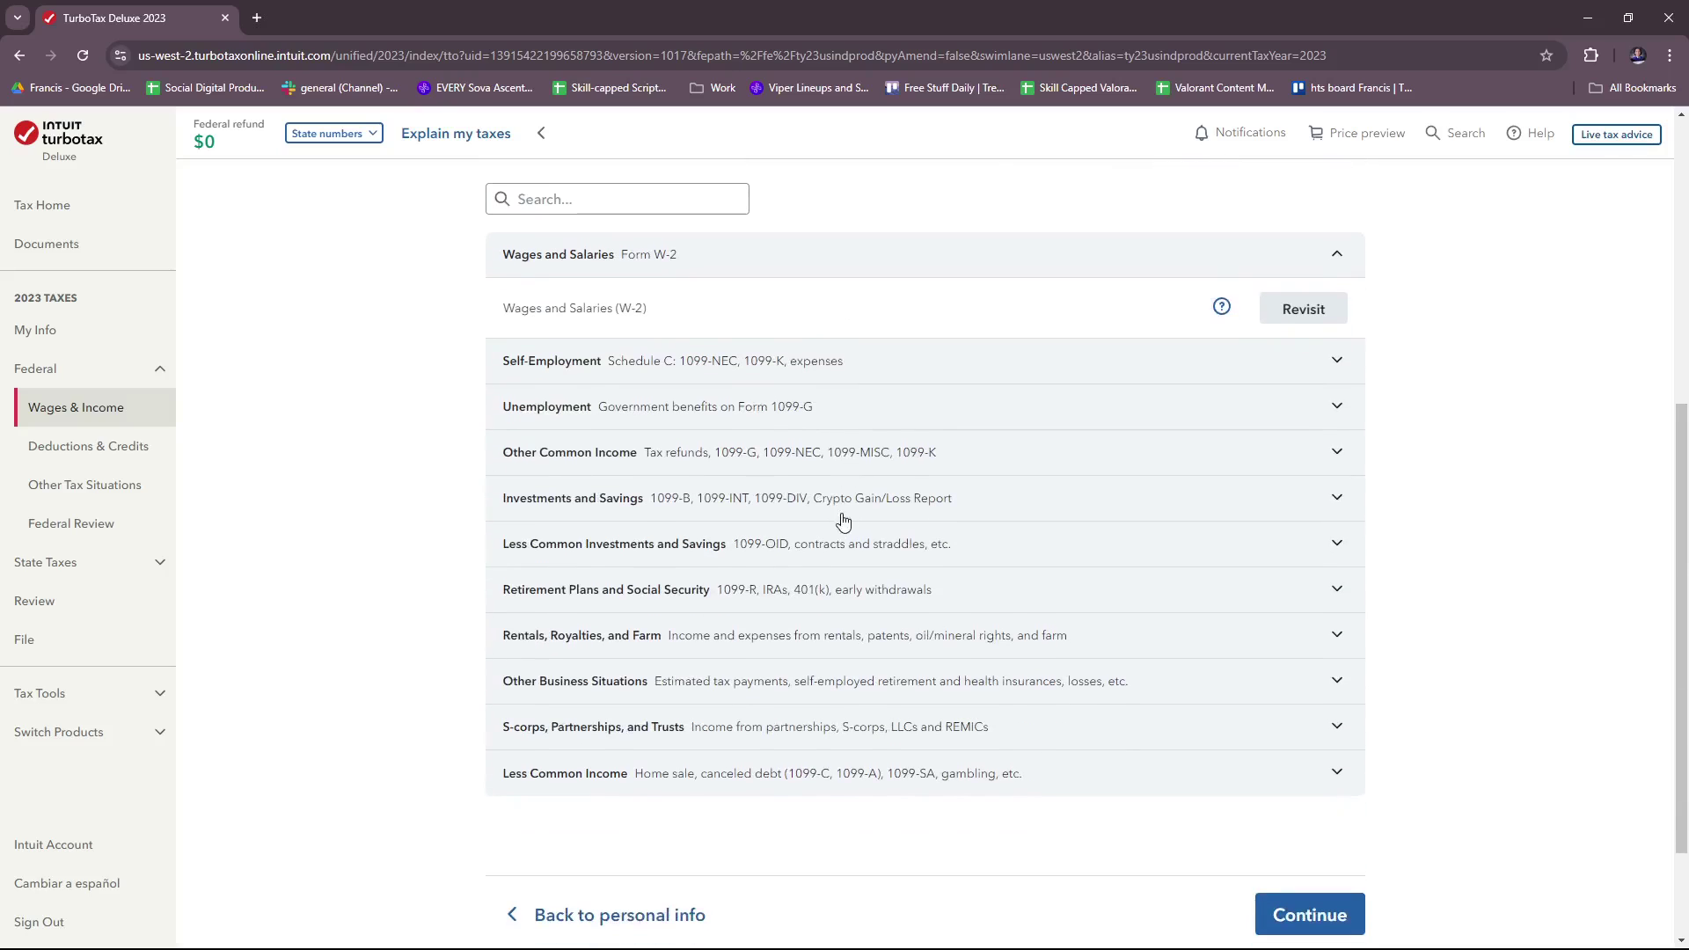
{"action": "scroll", "coordinate": [810, 466], "scroll_direction": "up", "scroll_amount": 1}
{"action": "scroll", "coordinate": [788, 550], "scroll_direction": "up", "scroll_amount": 1}
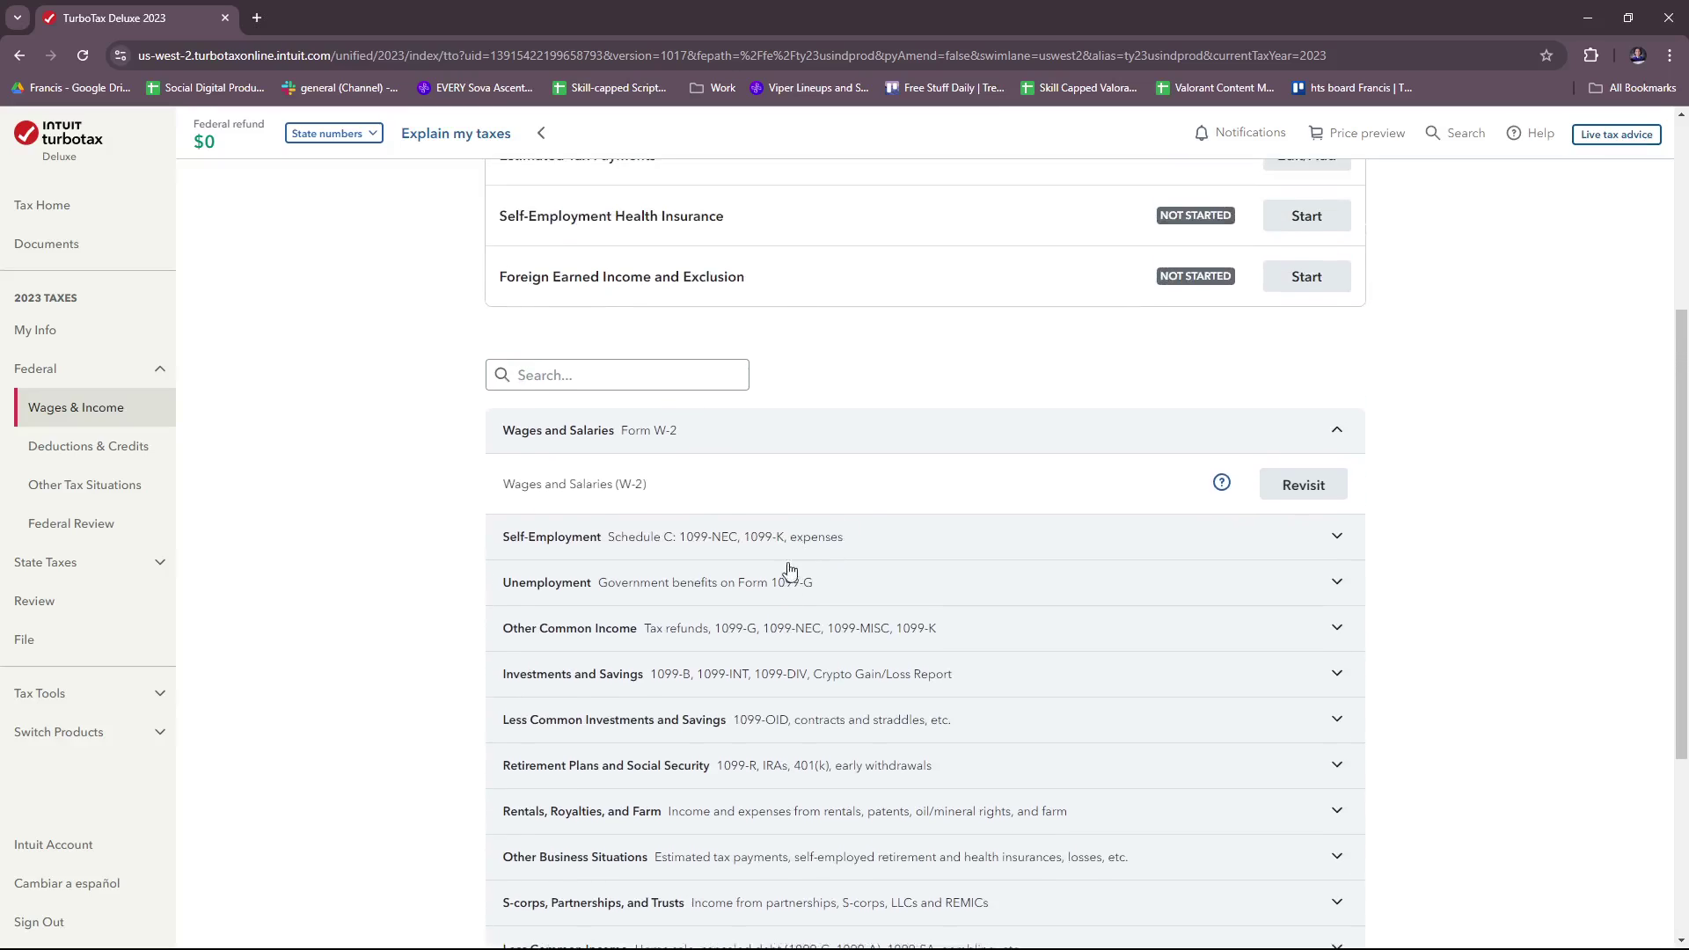
{"action": "scroll", "coordinate": [922, 537], "scroll_direction": "down", "scroll_amount": 3}
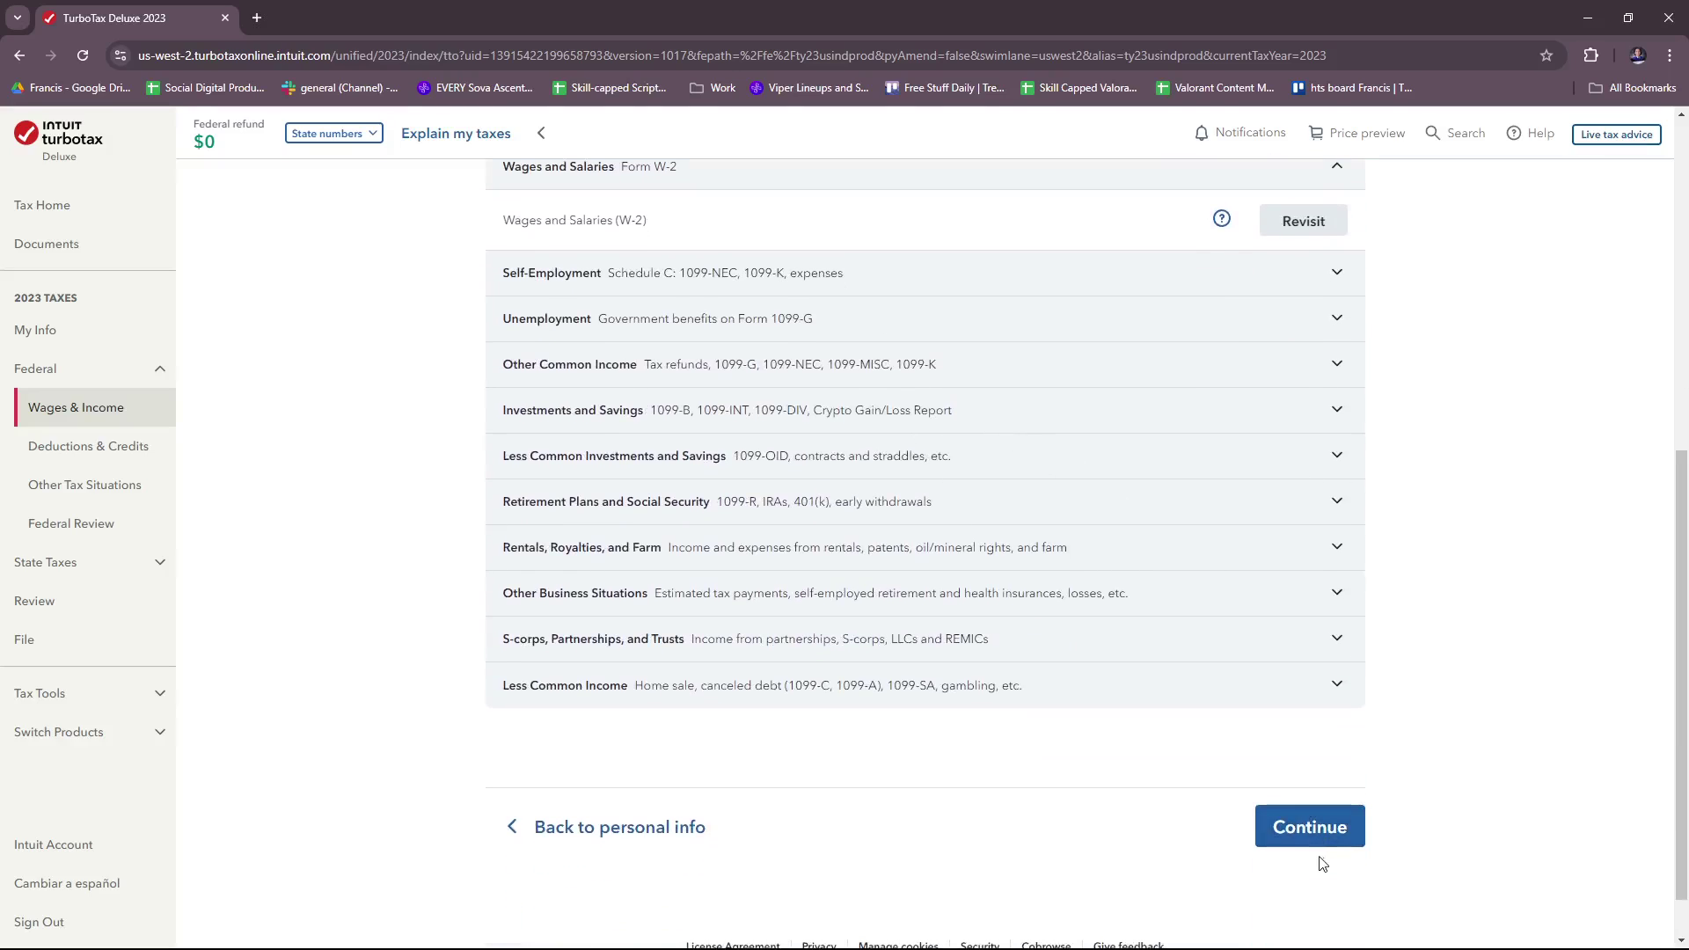
{"action": "left_click", "coordinate": [1312, 840]}
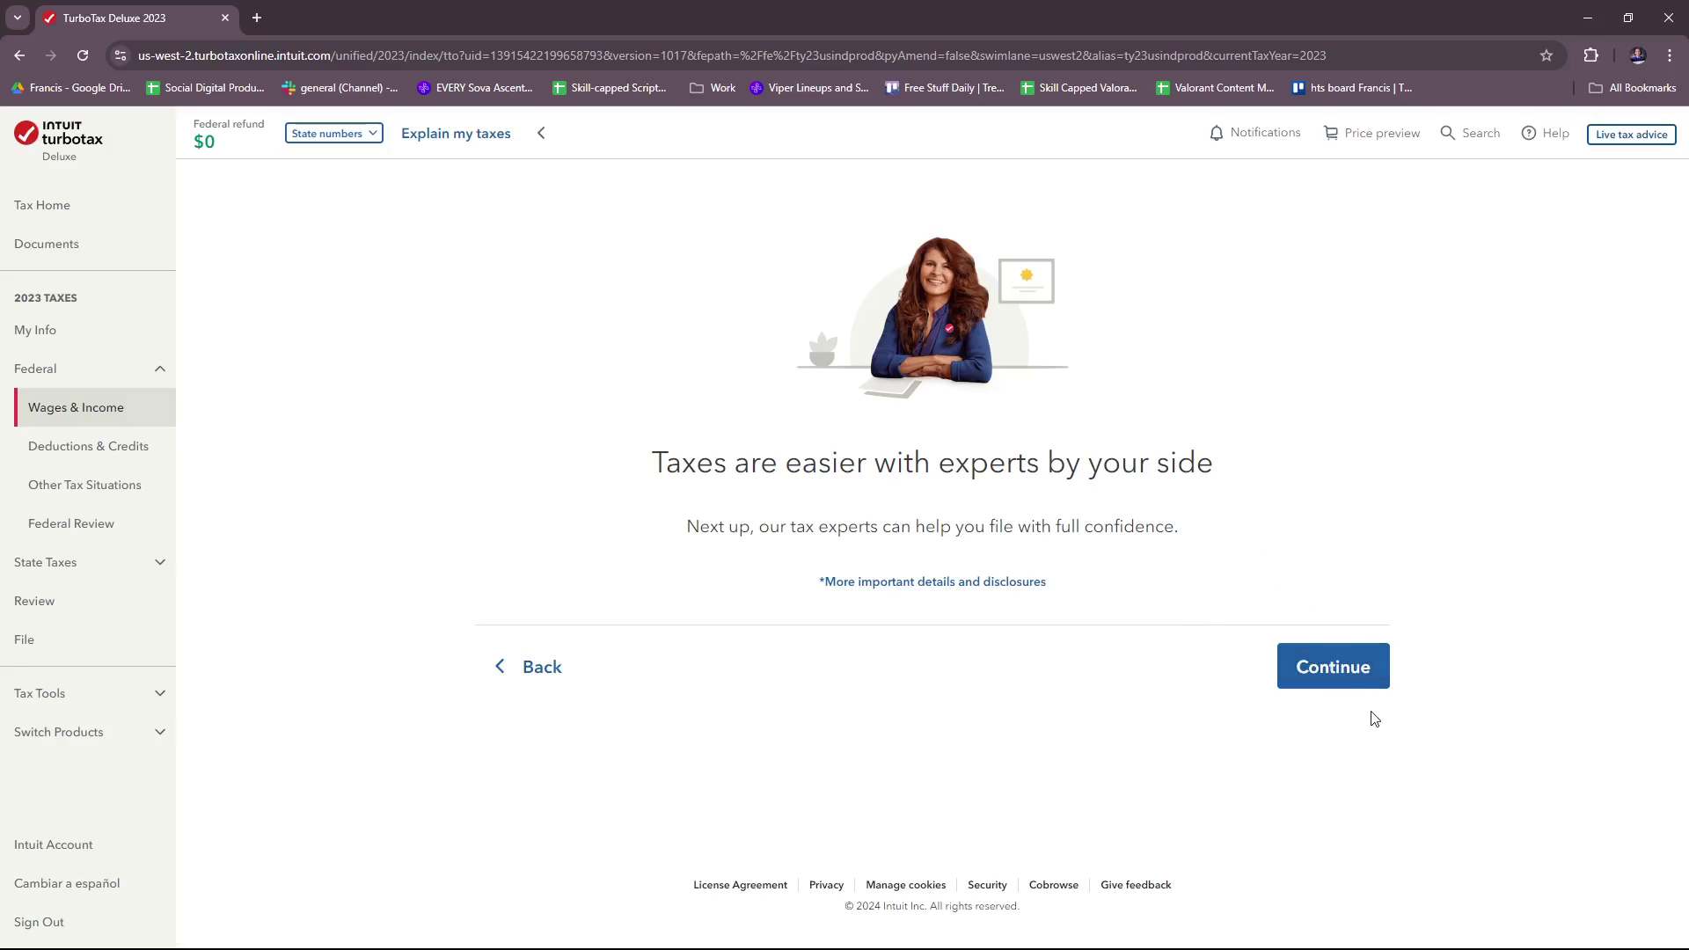
Step: Skip the experts intro, decline the Live Assisted upgrade, and pass the reminder page
{"action": "left_click", "coordinate": [1359, 673]}
{"action": "scroll", "coordinate": [1179, 634], "scroll_direction": "down", "scroll_amount": 1}
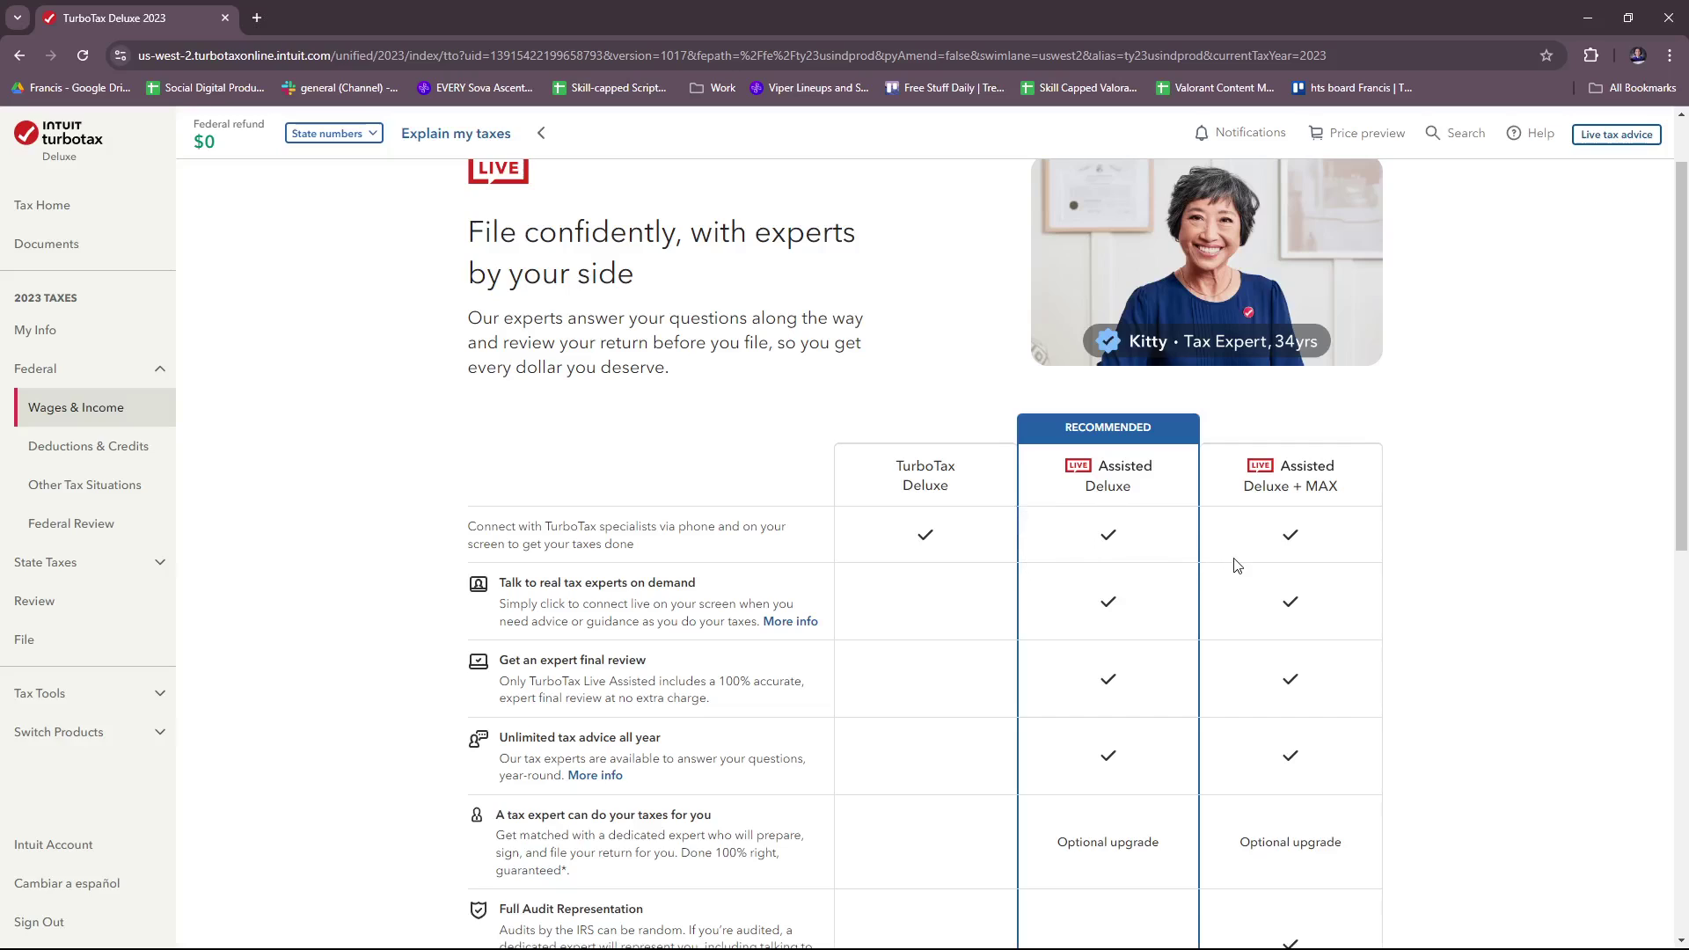
{"action": "scroll", "coordinate": [1238, 566], "scroll_direction": "down", "scroll_amount": 2}
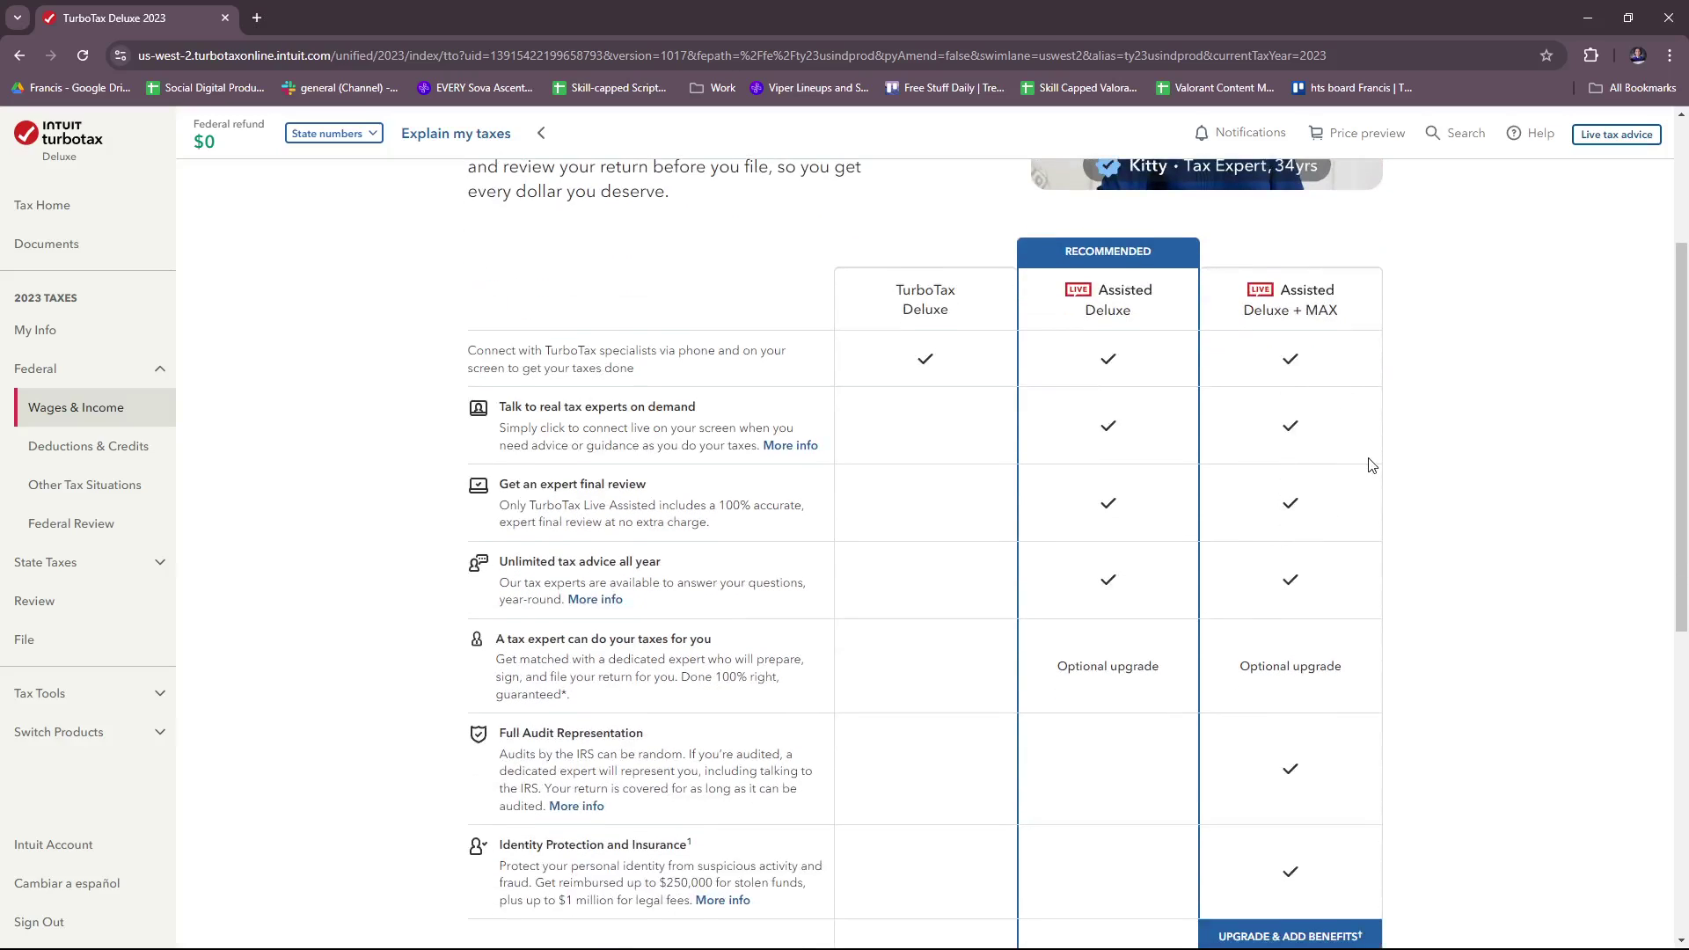
{"action": "scroll", "coordinate": [1371, 465], "scroll_direction": "down", "scroll_amount": 1}
{"action": "scroll", "coordinate": [1346, 475], "scroll_direction": "up", "scroll_amount": 1}
{"action": "scroll", "coordinate": [1219, 563], "scroll_direction": "down", "scroll_amount": 4}
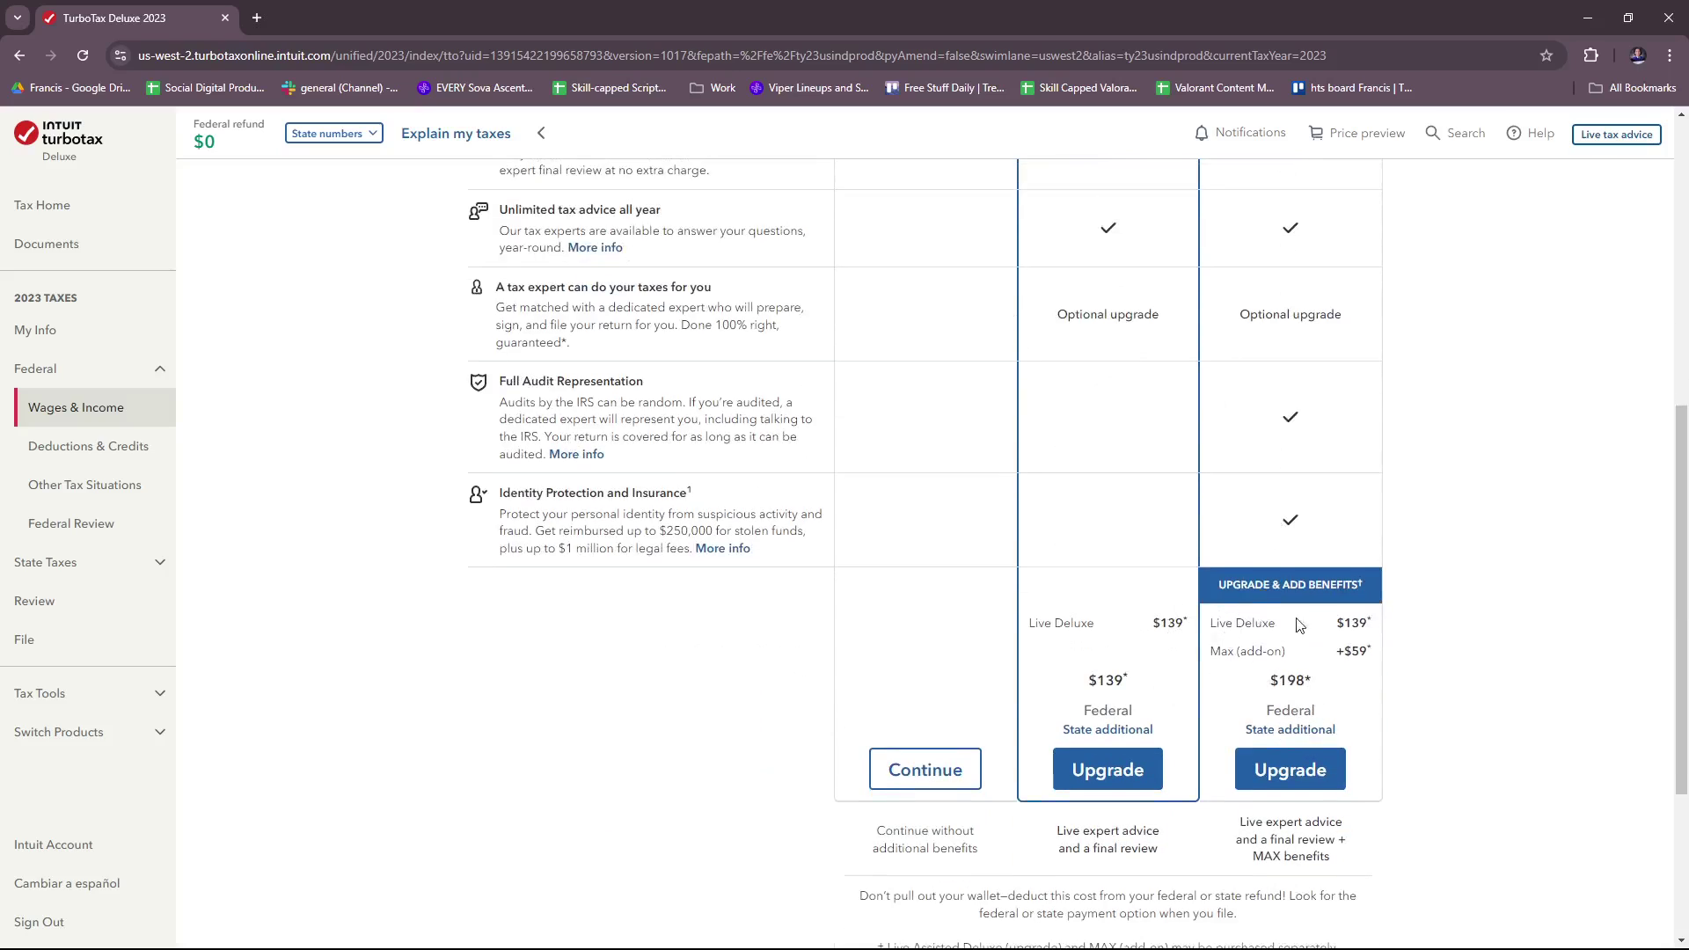
{"action": "left_click", "coordinate": [923, 776]}
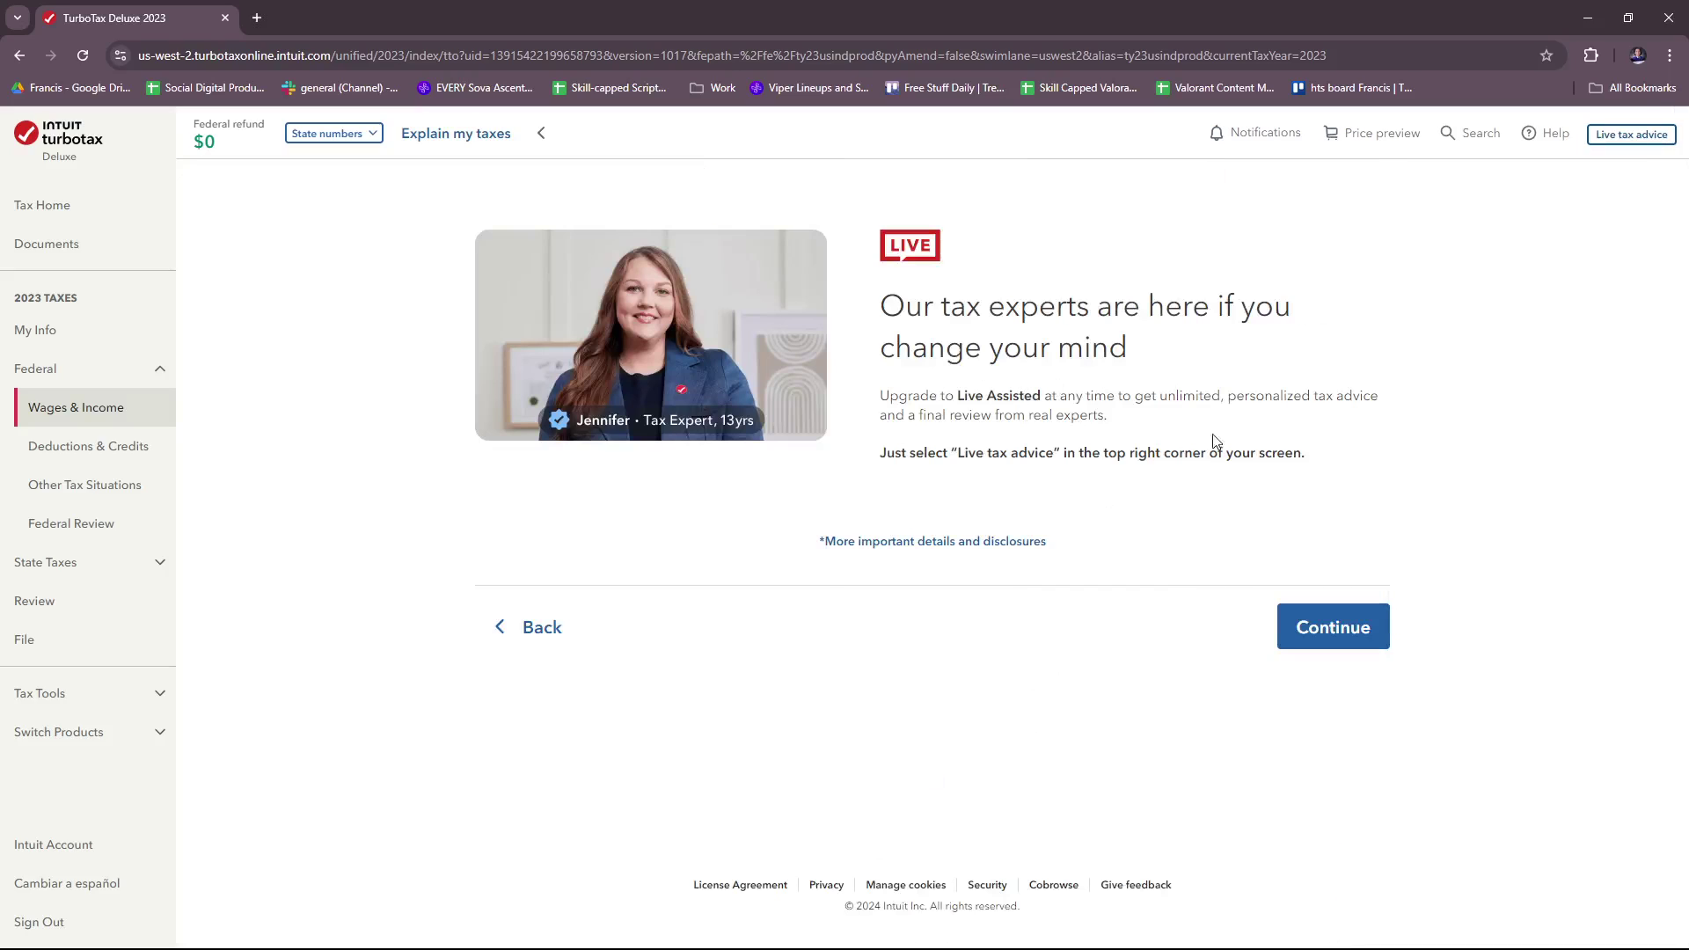
{"action": "left_click", "coordinate": [1339, 626]}
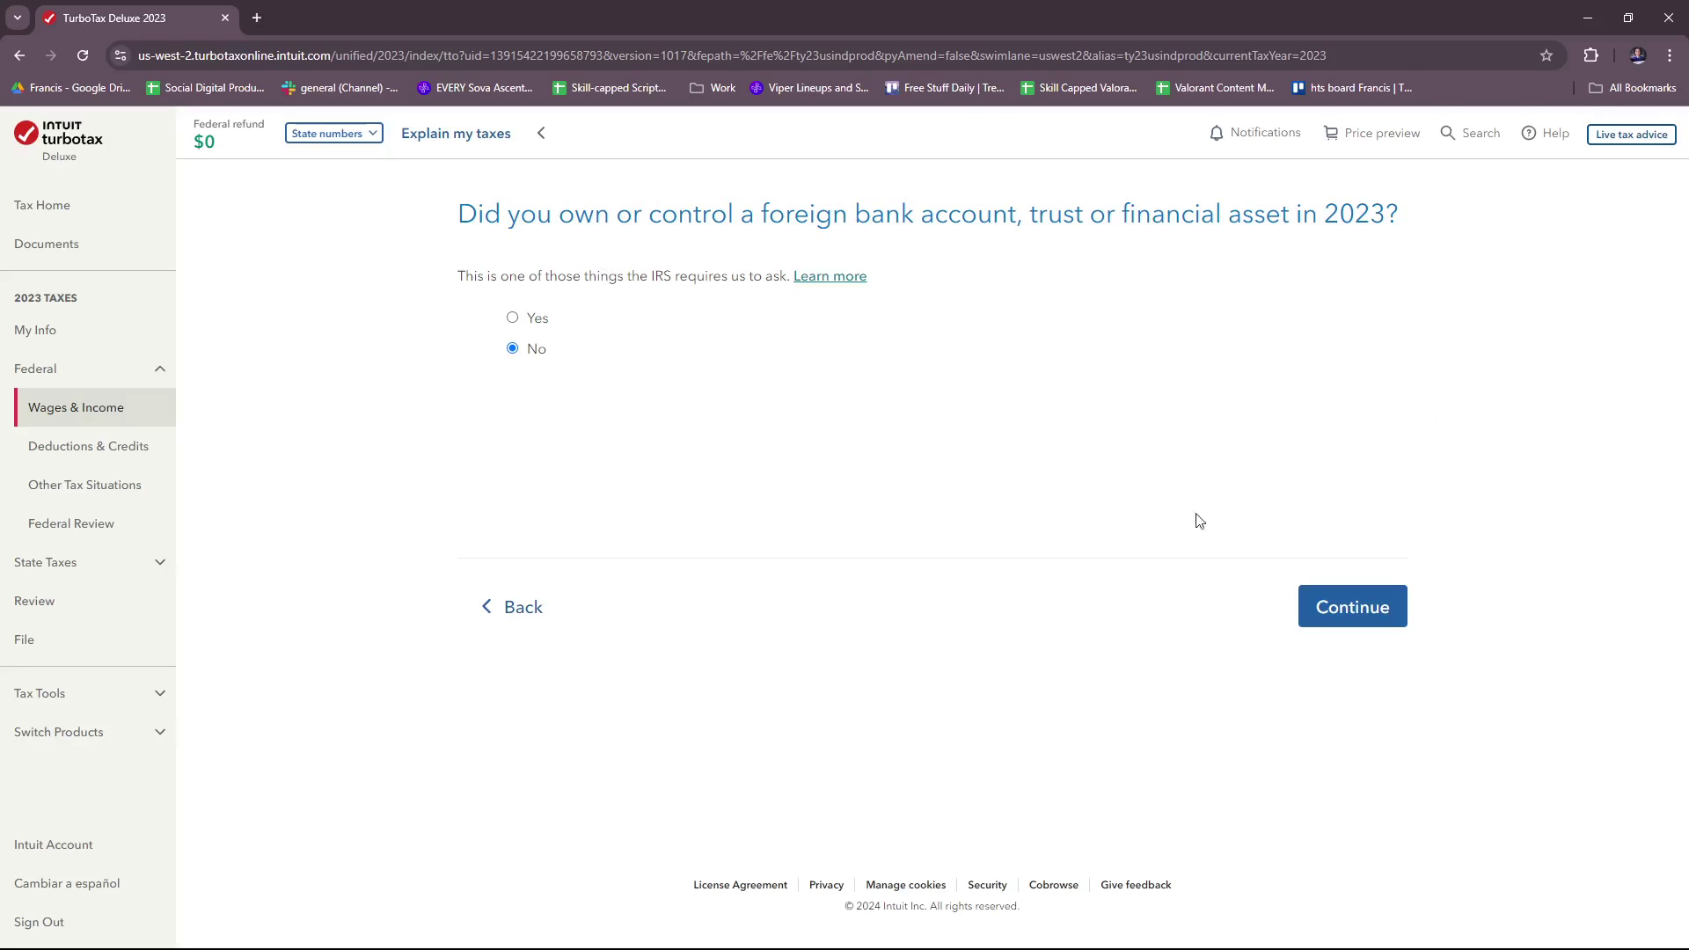
Step: Answer No to foreign accounts, 2019-2022 disaster distributions, and digital assets
{"action": "left_click", "coordinate": [1314, 616]}
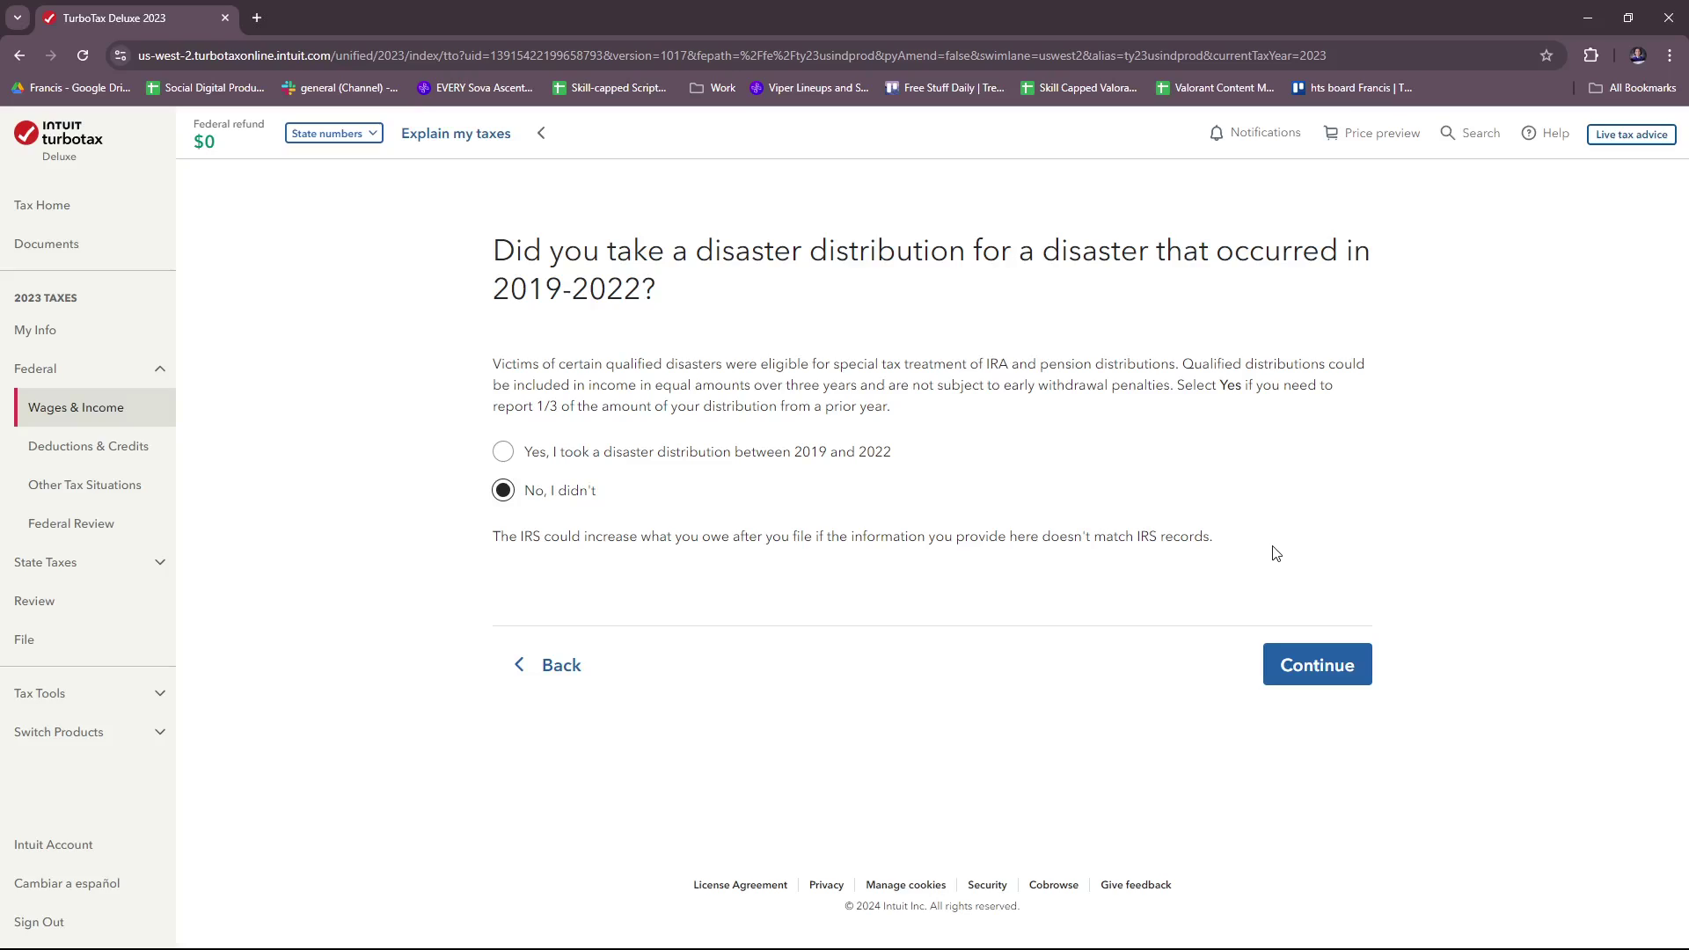
{"action": "left_click", "coordinate": [1336, 668]}
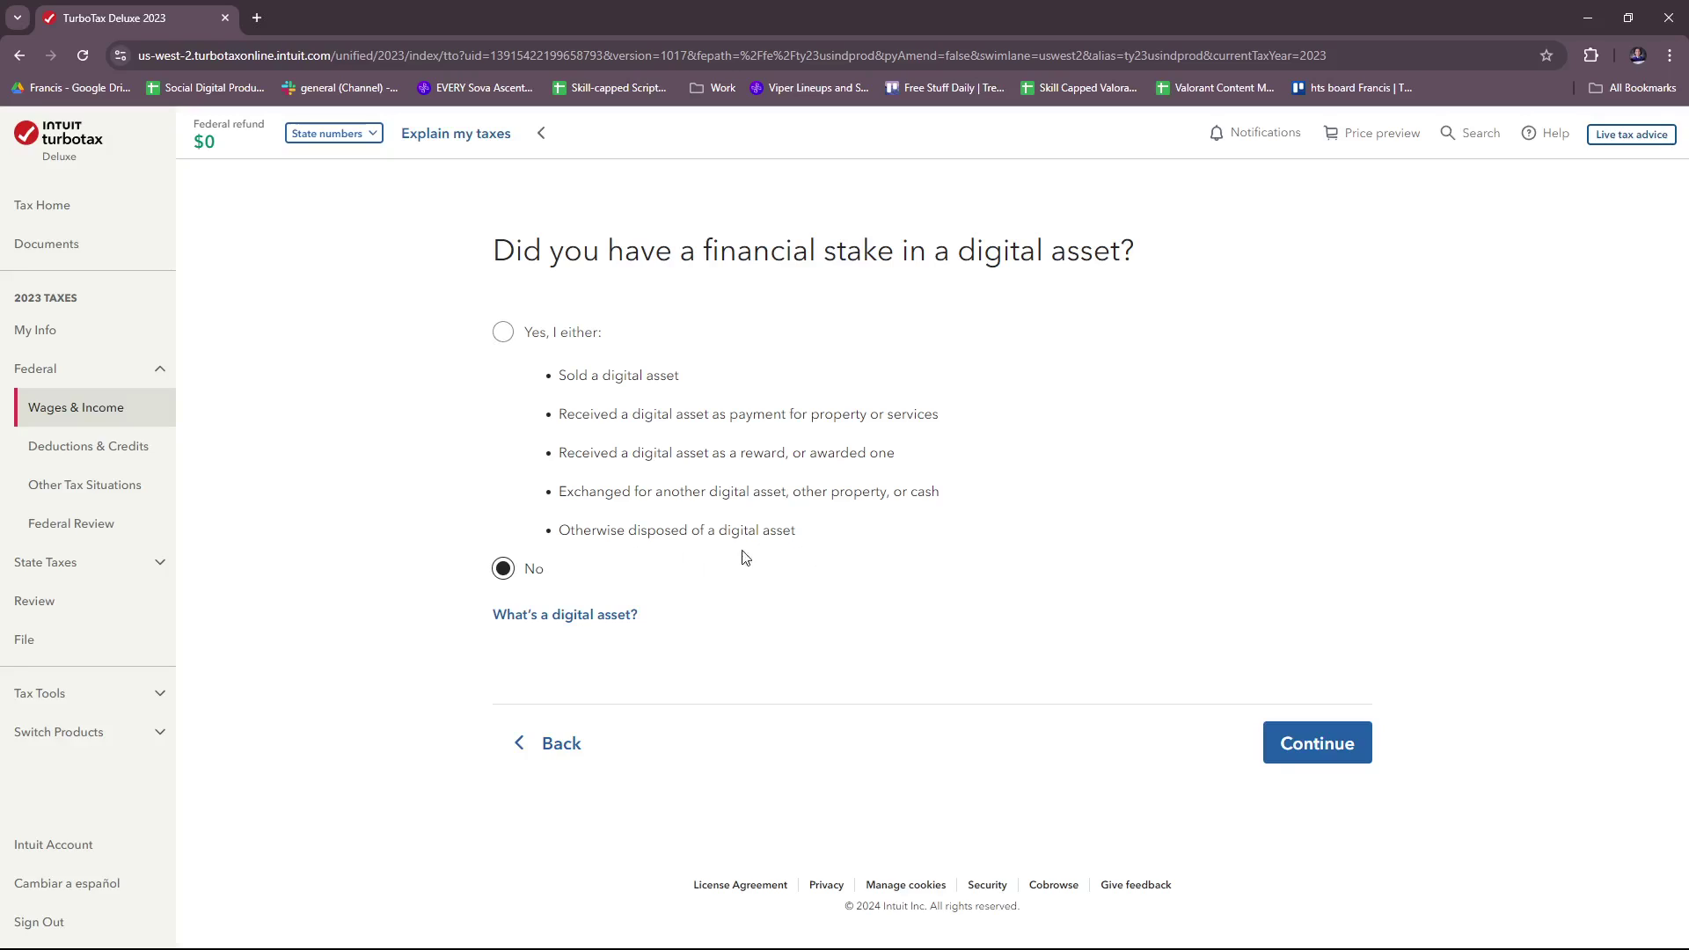
{"action": "left_click", "coordinate": [1286, 752]}
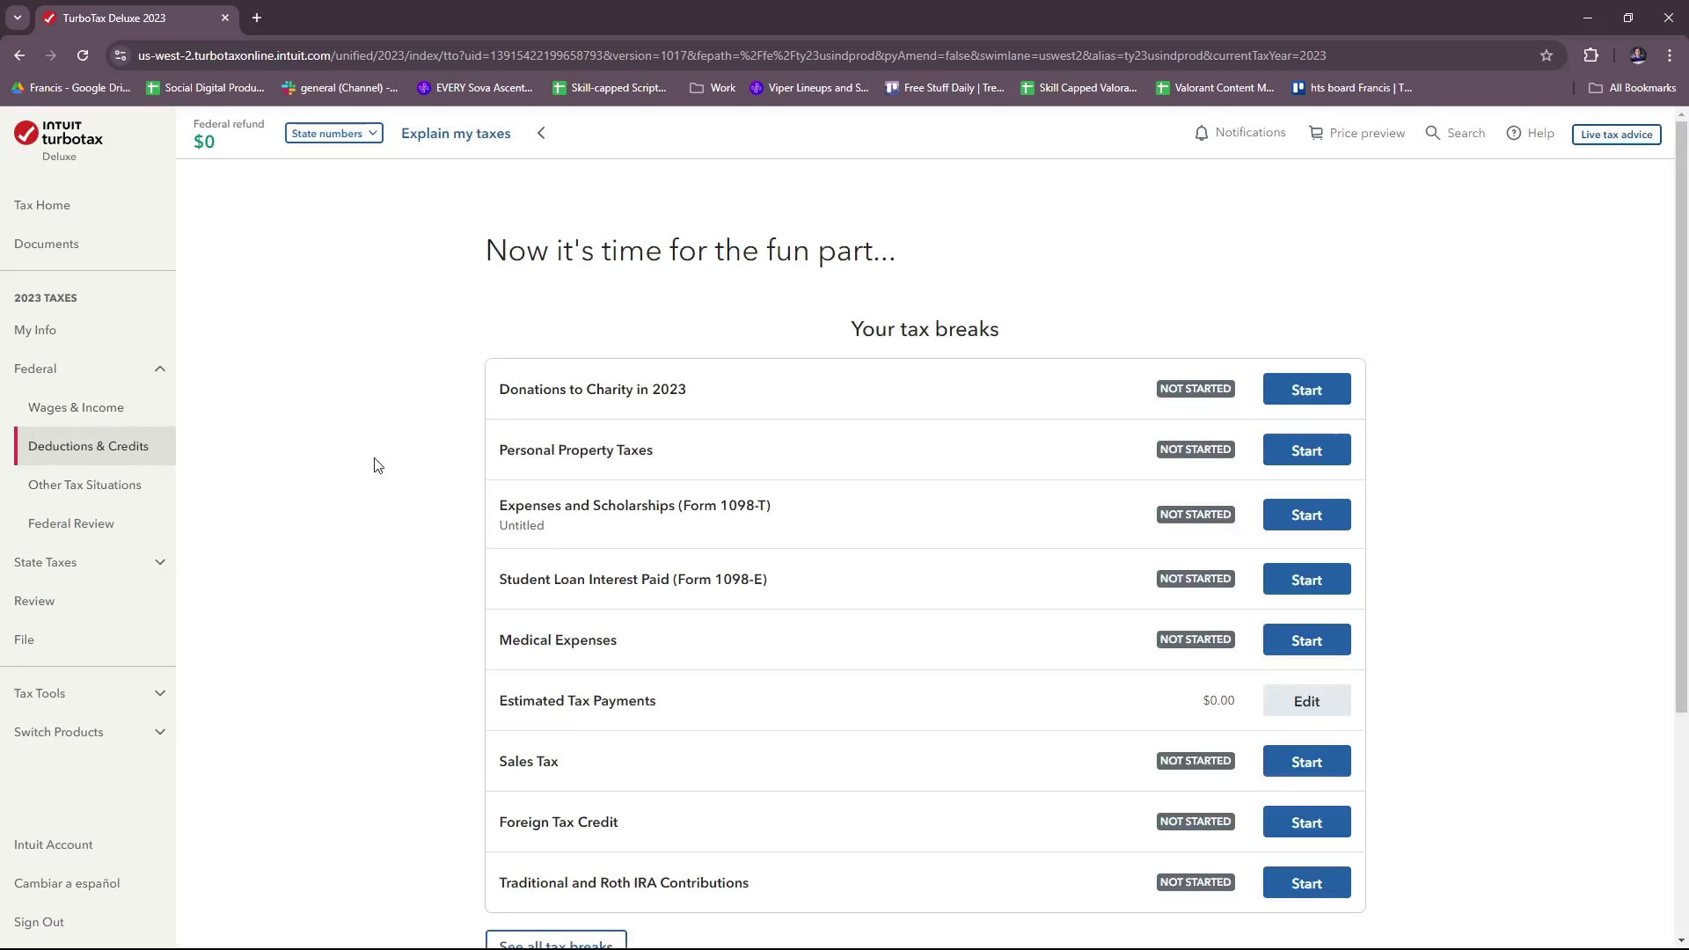
Step: Show and review the complete tax breaks list, then continue to the deduction recommendation
{"action": "scroll", "coordinate": [550, 458], "scroll_direction": "down", "scroll_amount": 1}
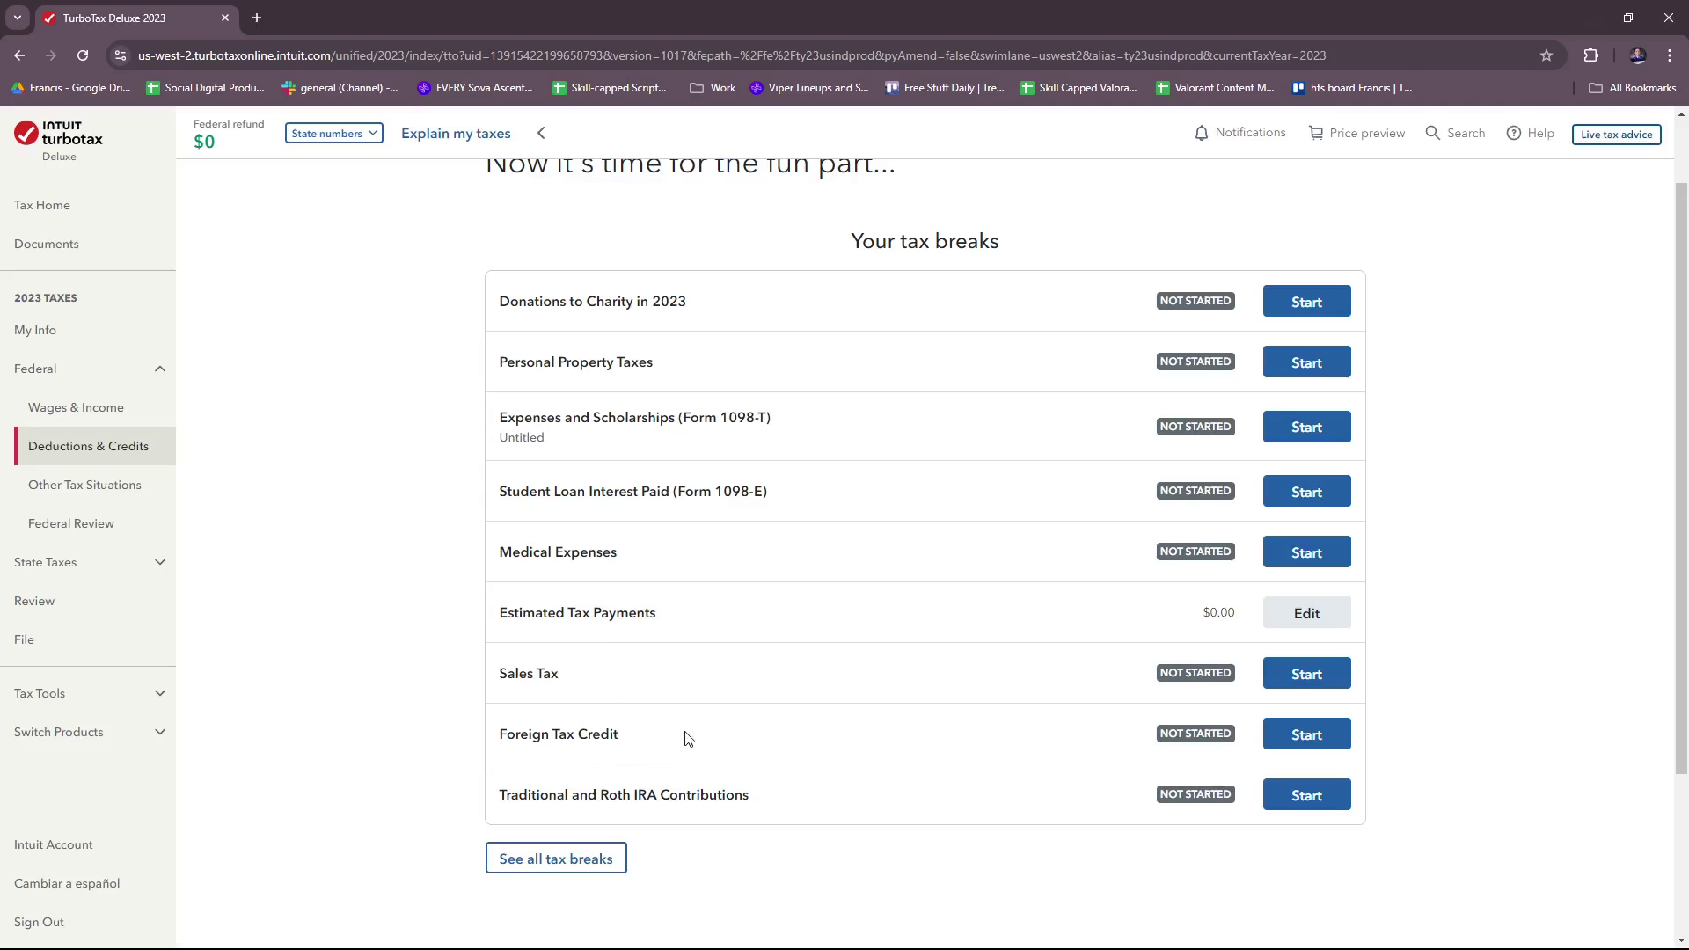
{"action": "scroll", "coordinate": [792, 737], "scroll_direction": "down", "scroll_amount": 2}
{"action": "scroll", "coordinate": [758, 655], "scroll_direction": "down", "scroll_amount": 1}
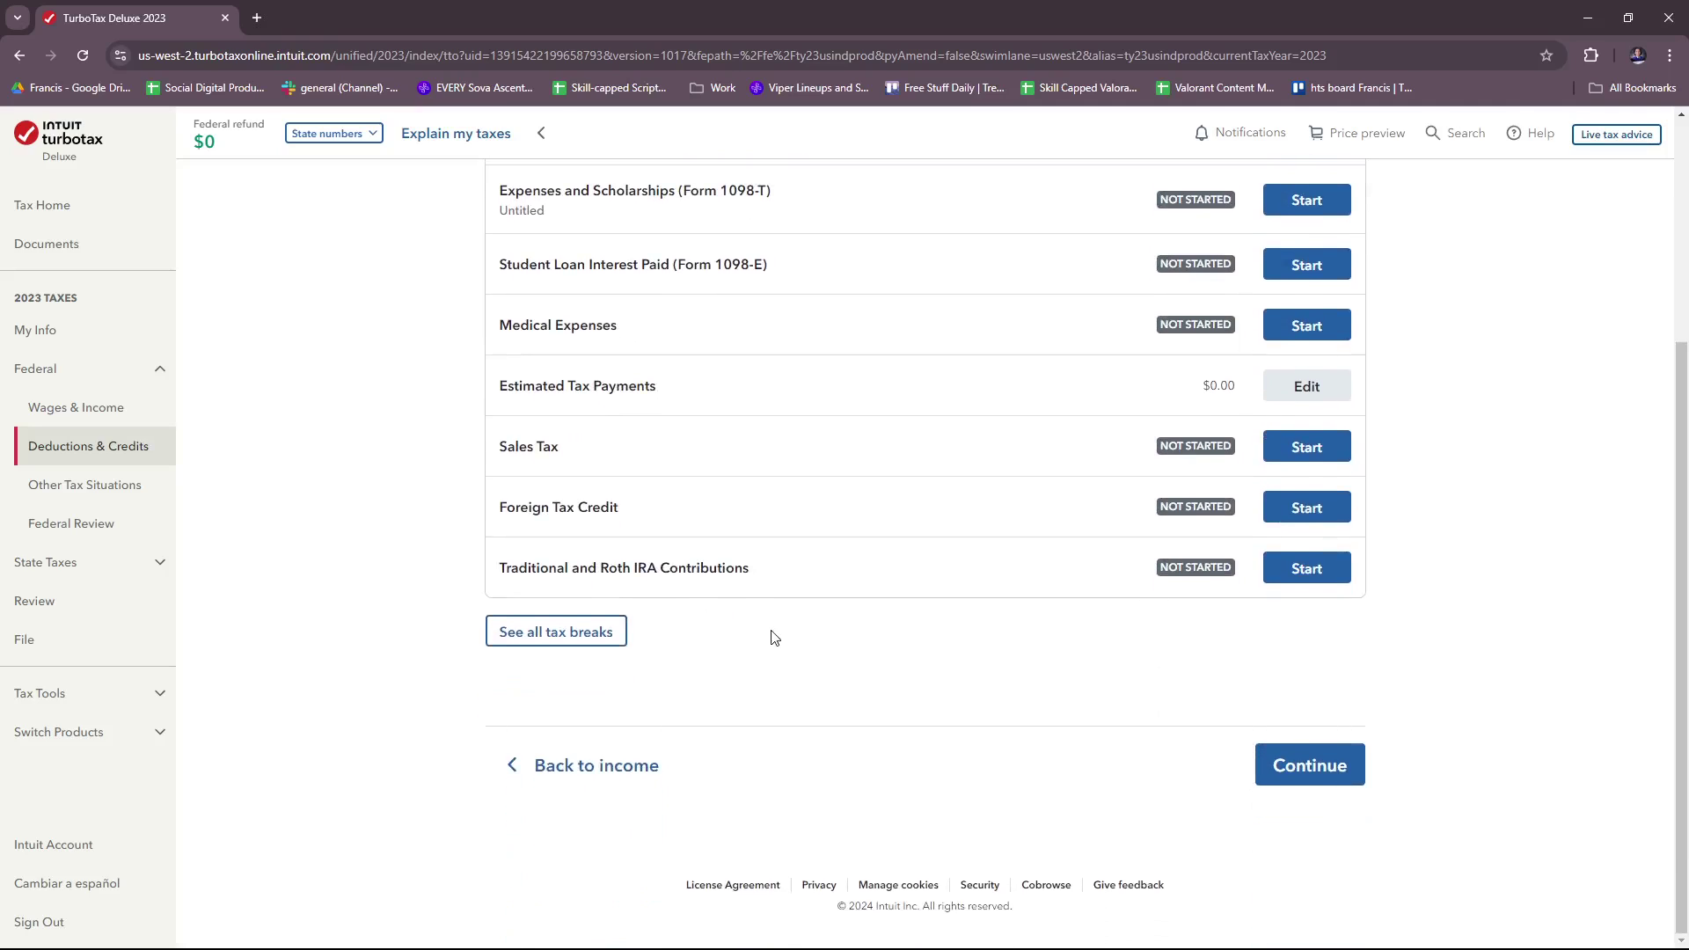
{"action": "left_click", "coordinate": [583, 632]}
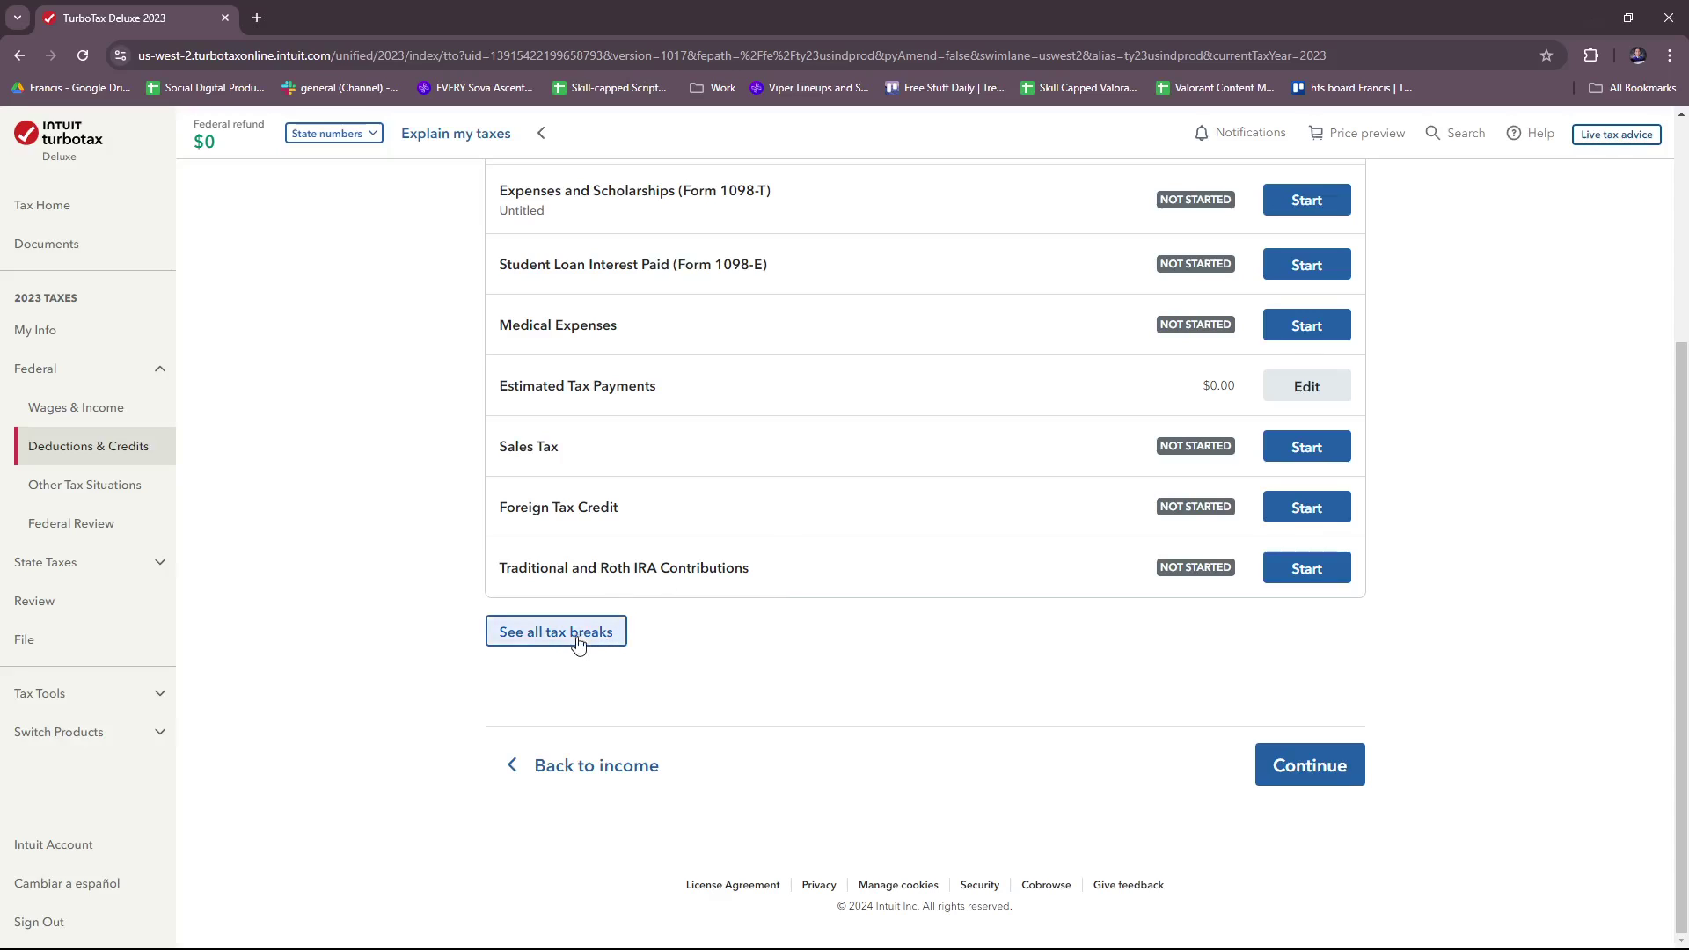
{"action": "scroll", "coordinate": [1117, 605], "scroll_direction": "down", "scroll_amount": 2}
{"action": "scroll", "coordinate": [1117, 605], "scroll_direction": "down", "scroll_amount": 4}
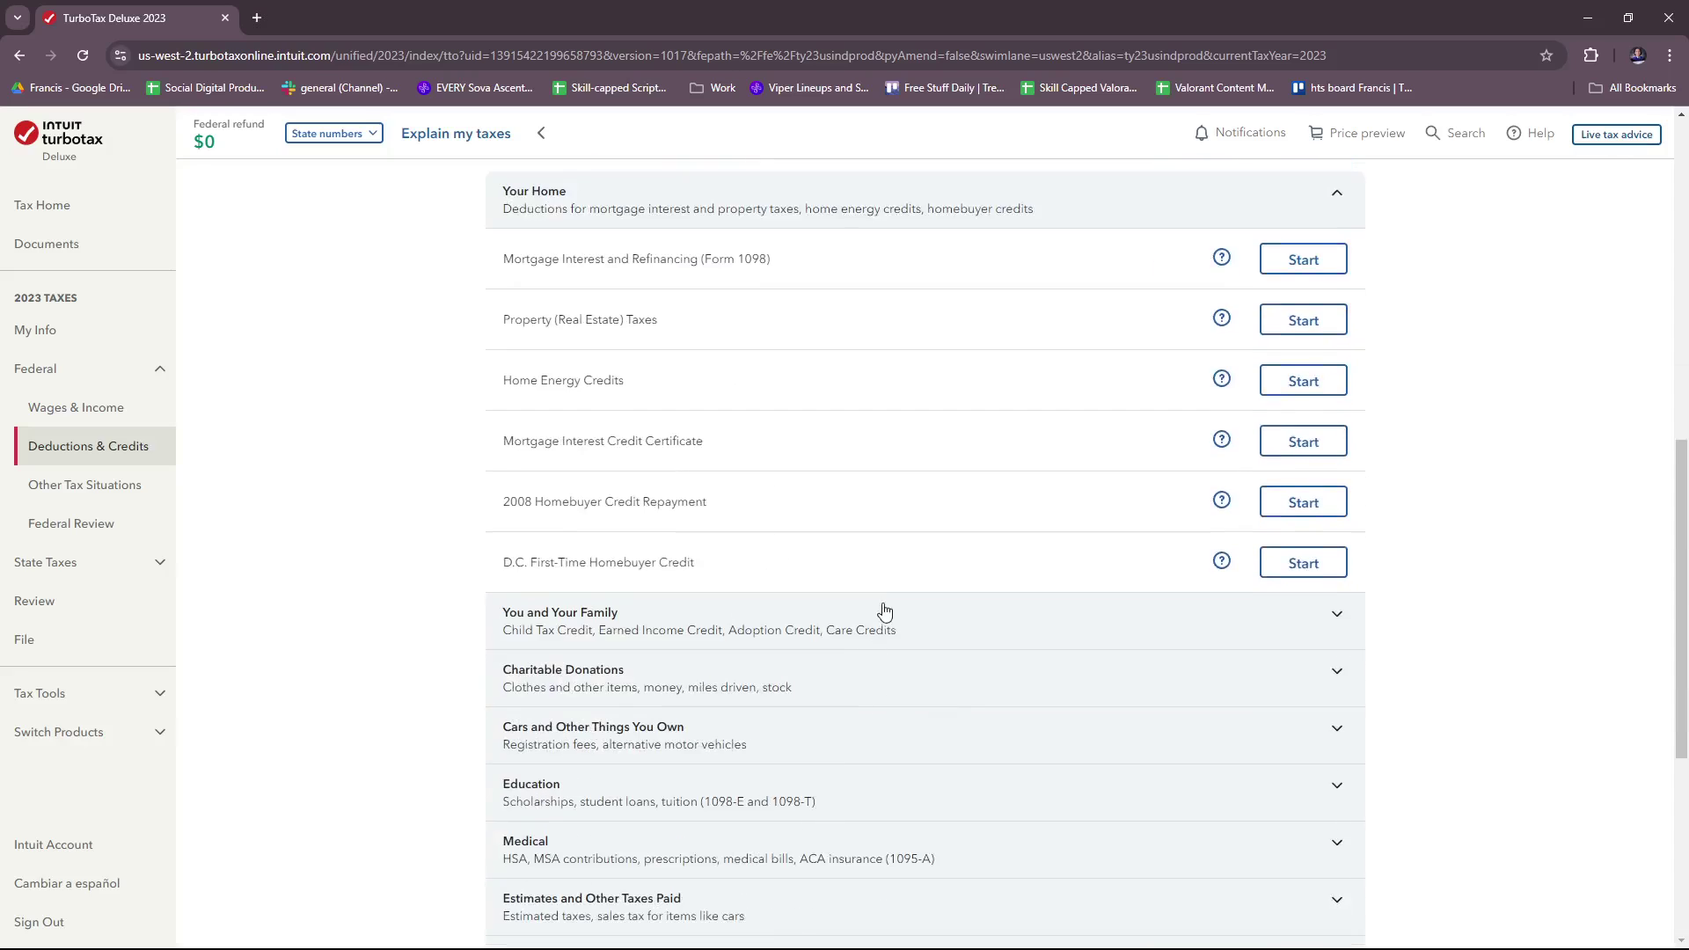
{"action": "scroll", "coordinate": [880, 611], "scroll_direction": "up", "scroll_amount": 5}
{"action": "scroll", "coordinate": [1229, 572], "scroll_direction": "down", "scroll_amount": 10}
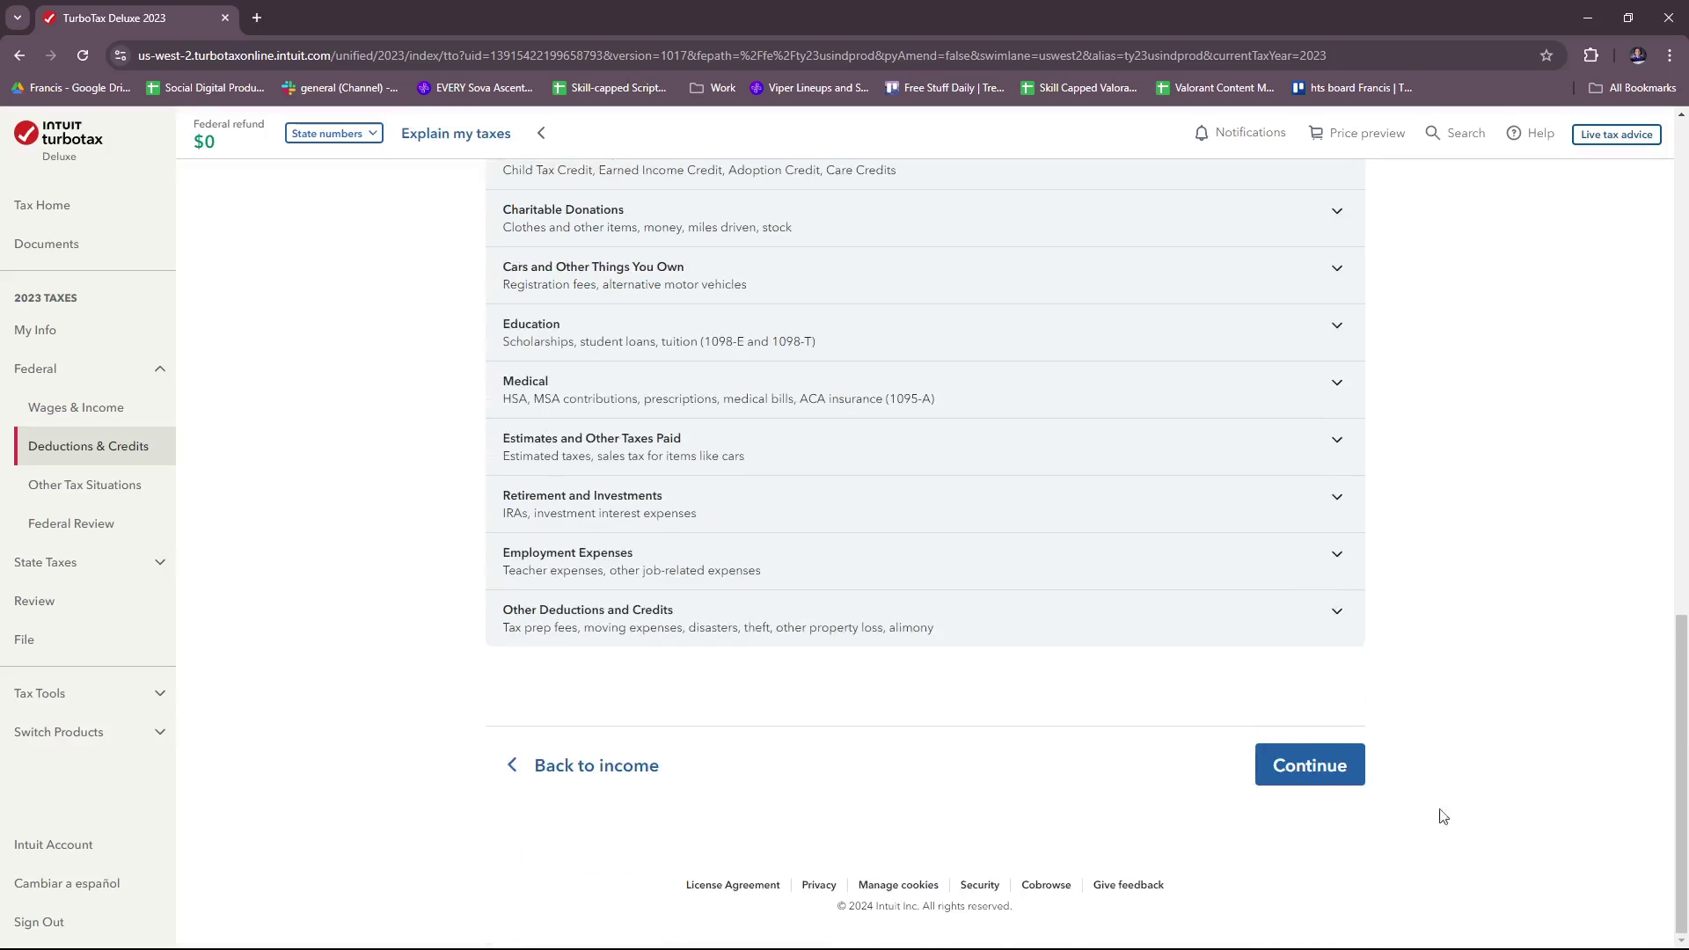
{"action": "left_click", "coordinate": [1344, 775]}
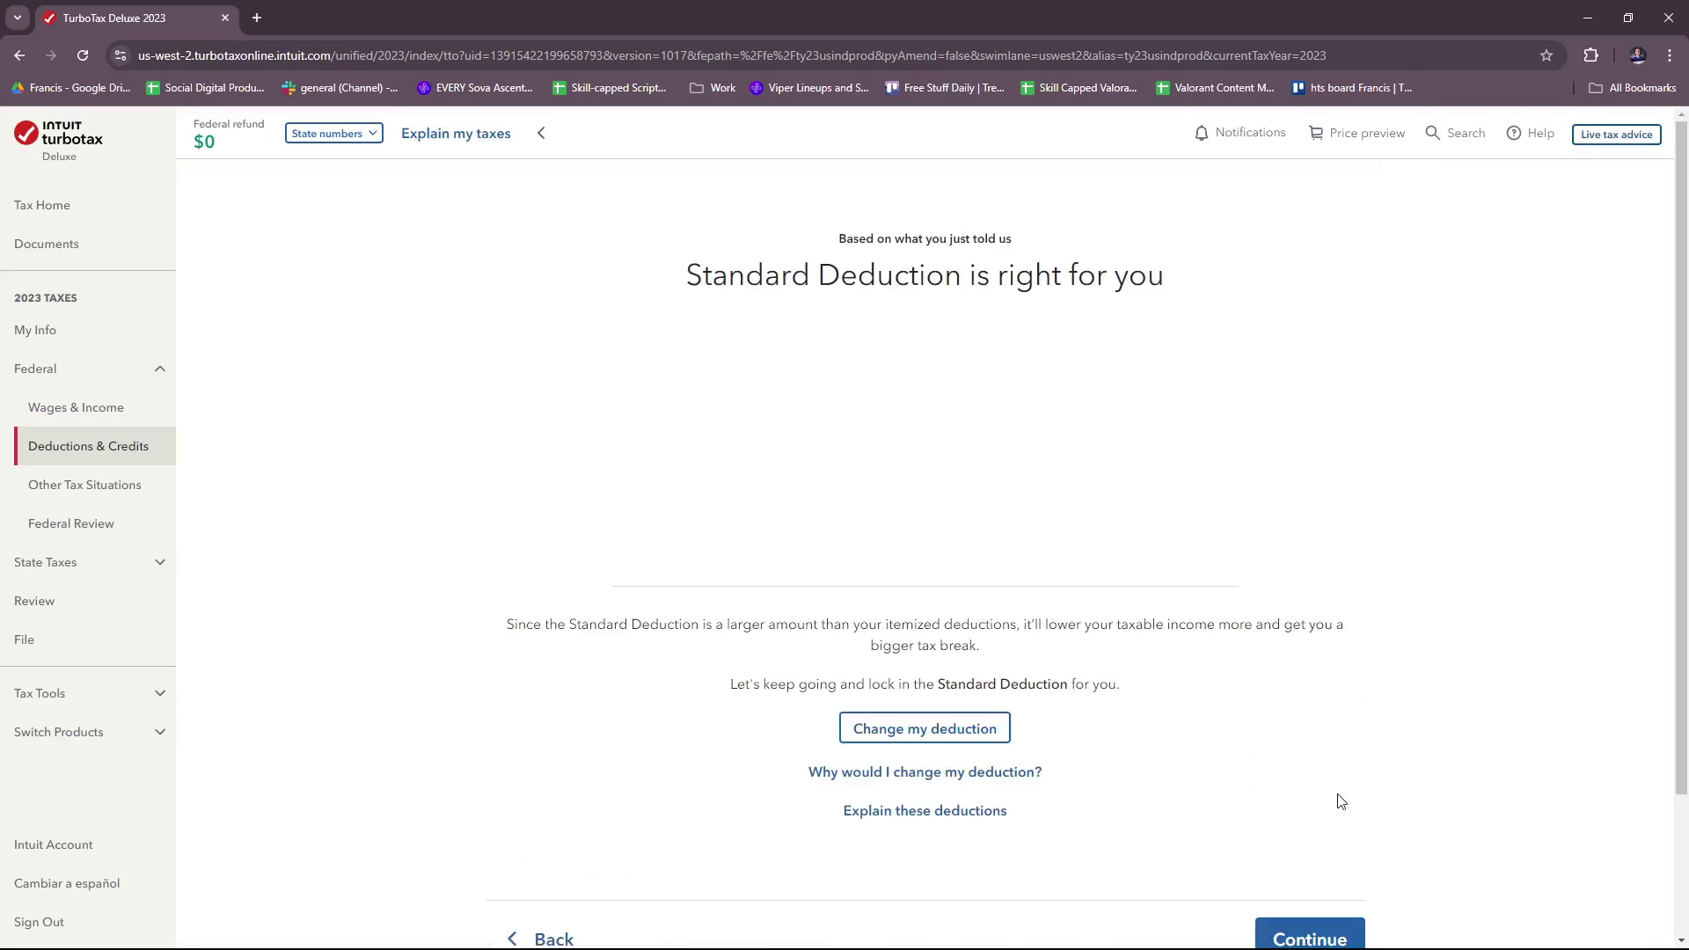
Step: Accept the $13,850 standard deduction over $0 in itemized deductions
{"action": "scroll", "coordinate": [1135, 469], "scroll_direction": "down", "scroll_amount": 1}
{"action": "scroll", "coordinate": [1135, 467], "scroll_direction": "down", "scroll_amount": 1}
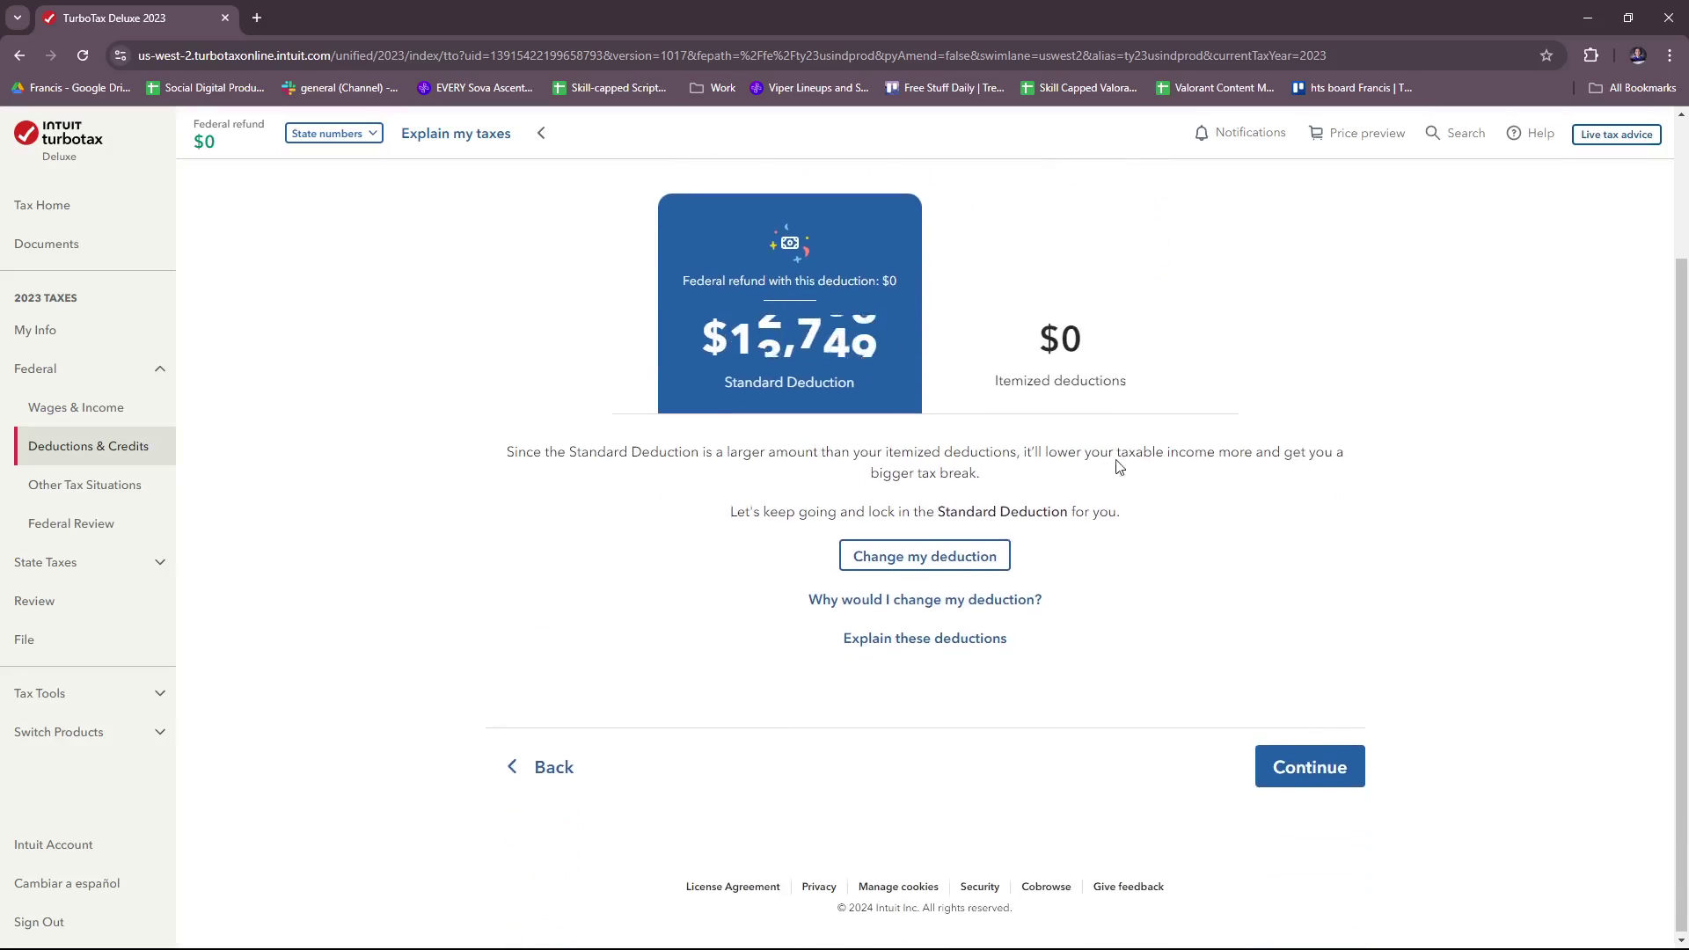
{"action": "scroll", "coordinate": [1038, 457], "scroll_direction": "up", "scroll_amount": 2}
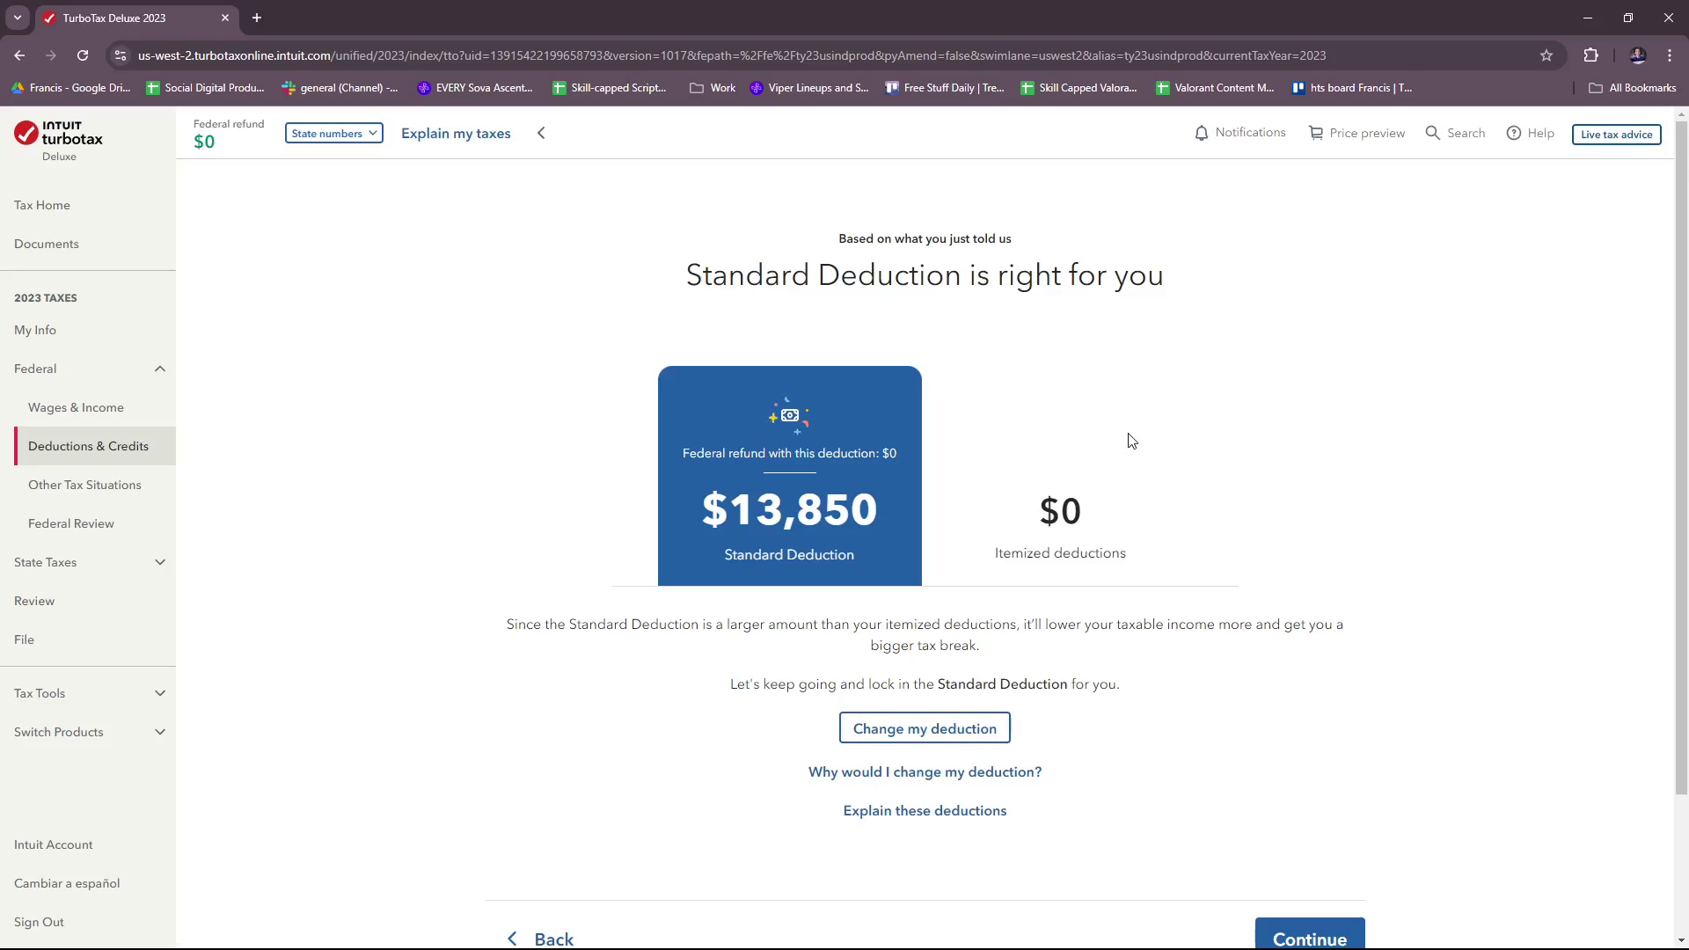
{"action": "scroll", "coordinate": [1131, 440], "scroll_direction": "down", "scroll_amount": 1}
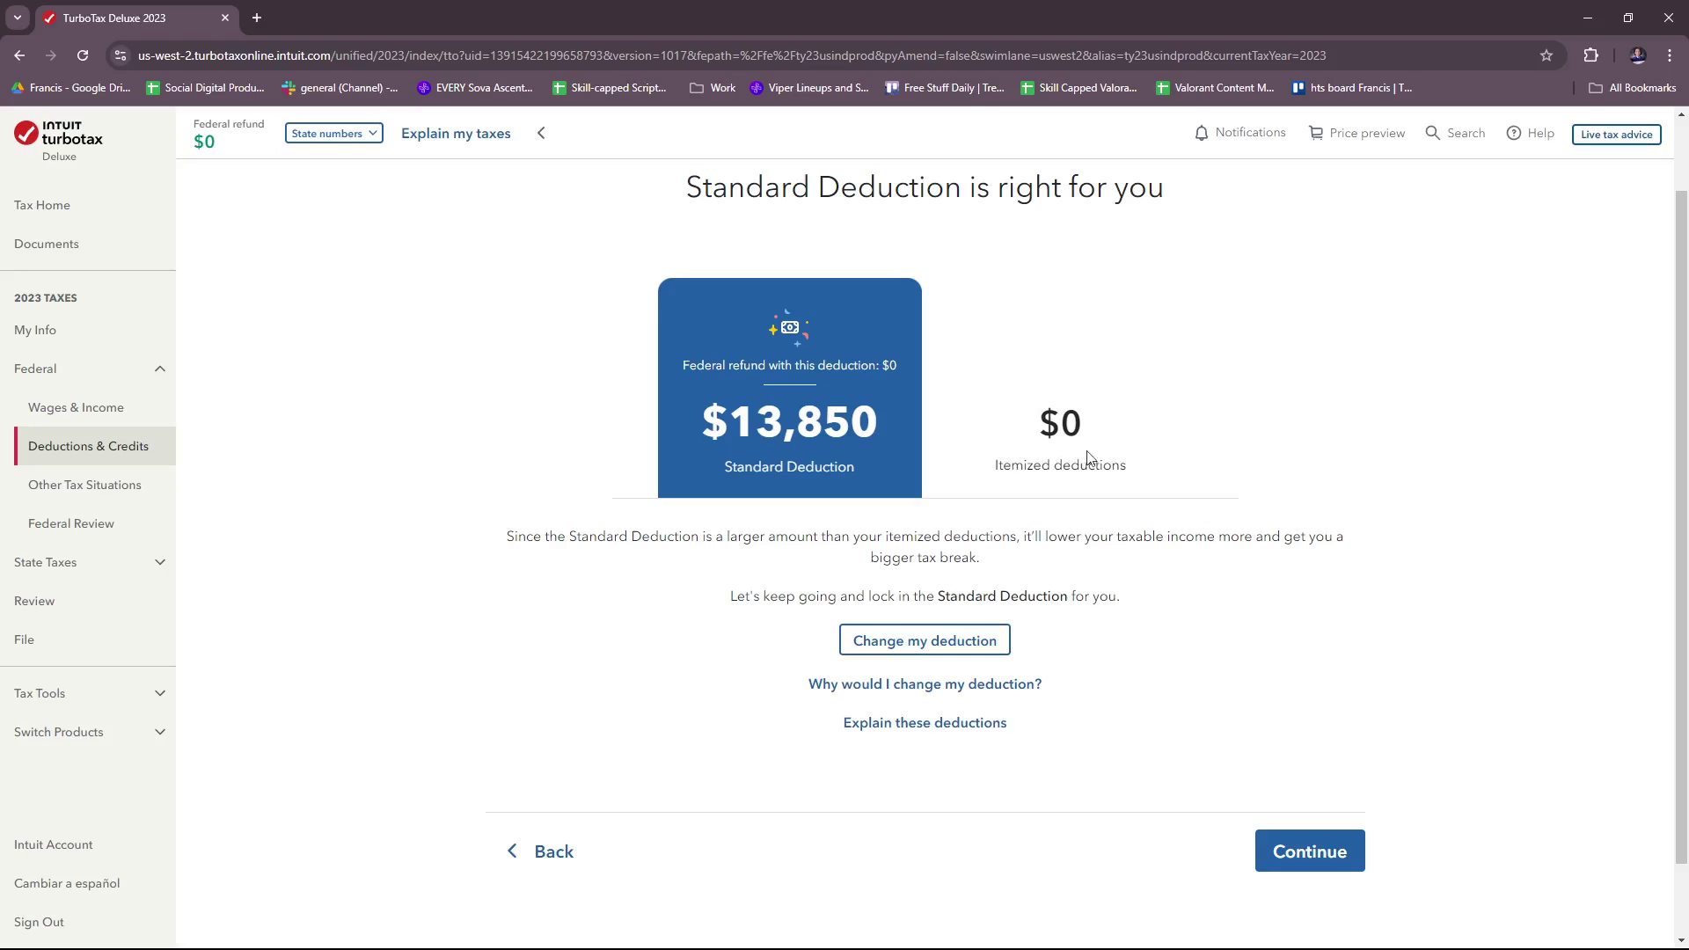
{"action": "scroll", "coordinate": [1133, 445], "scroll_direction": "down", "scroll_amount": 1}
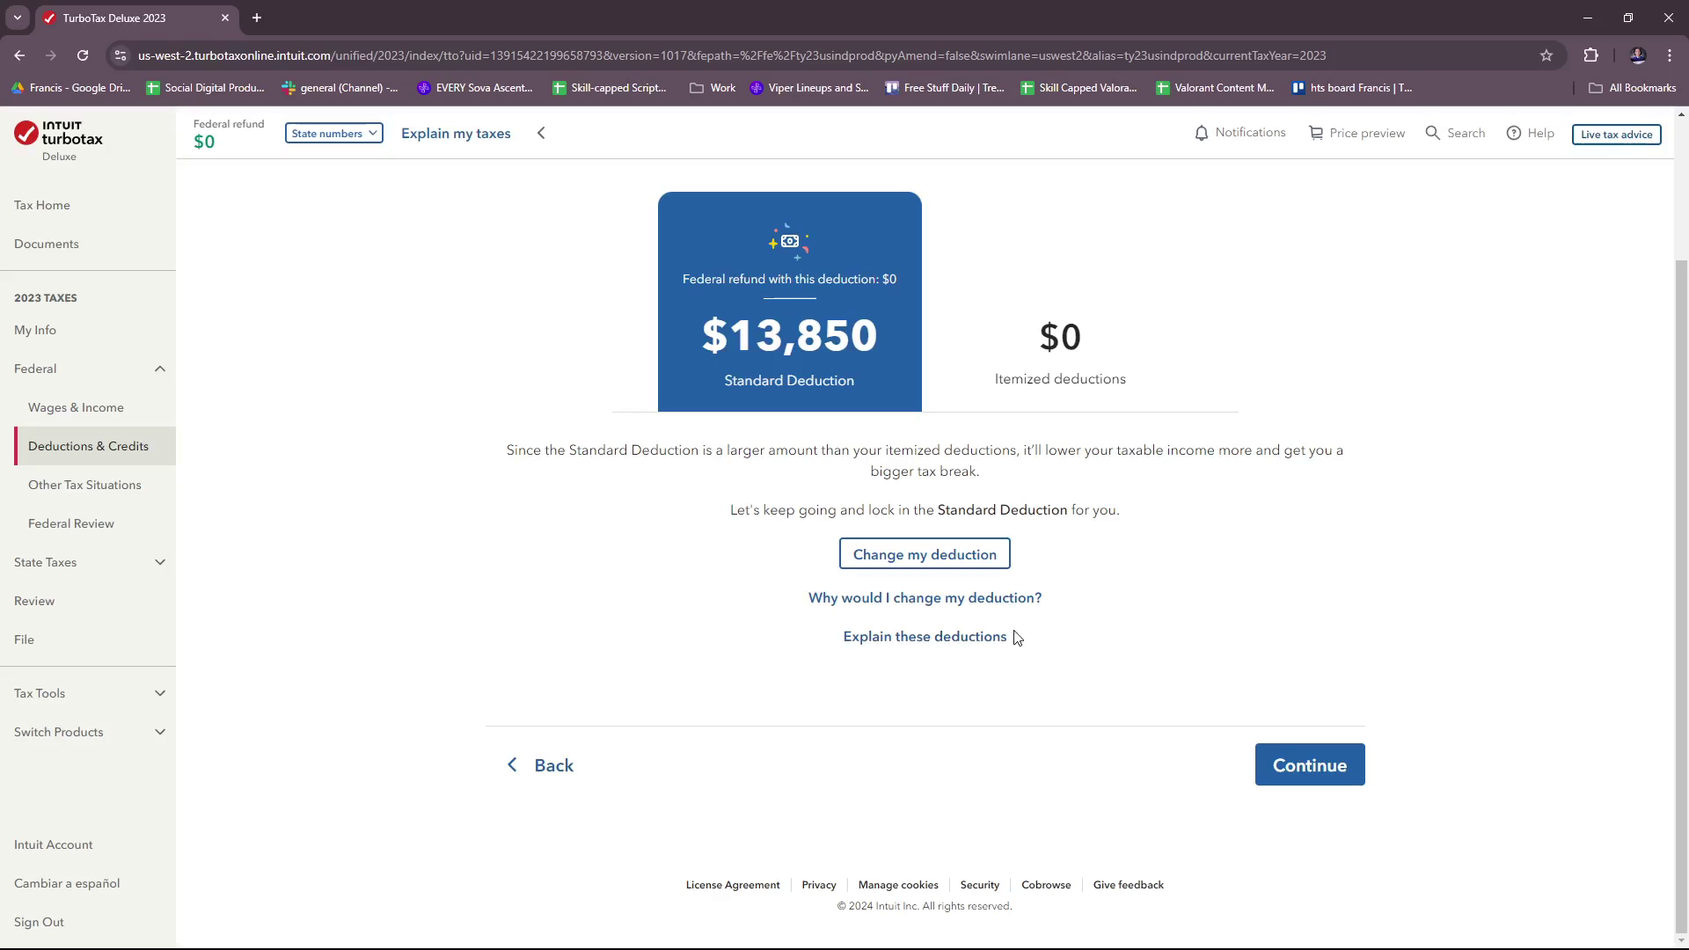
{"action": "left_click", "coordinate": [1310, 764]}
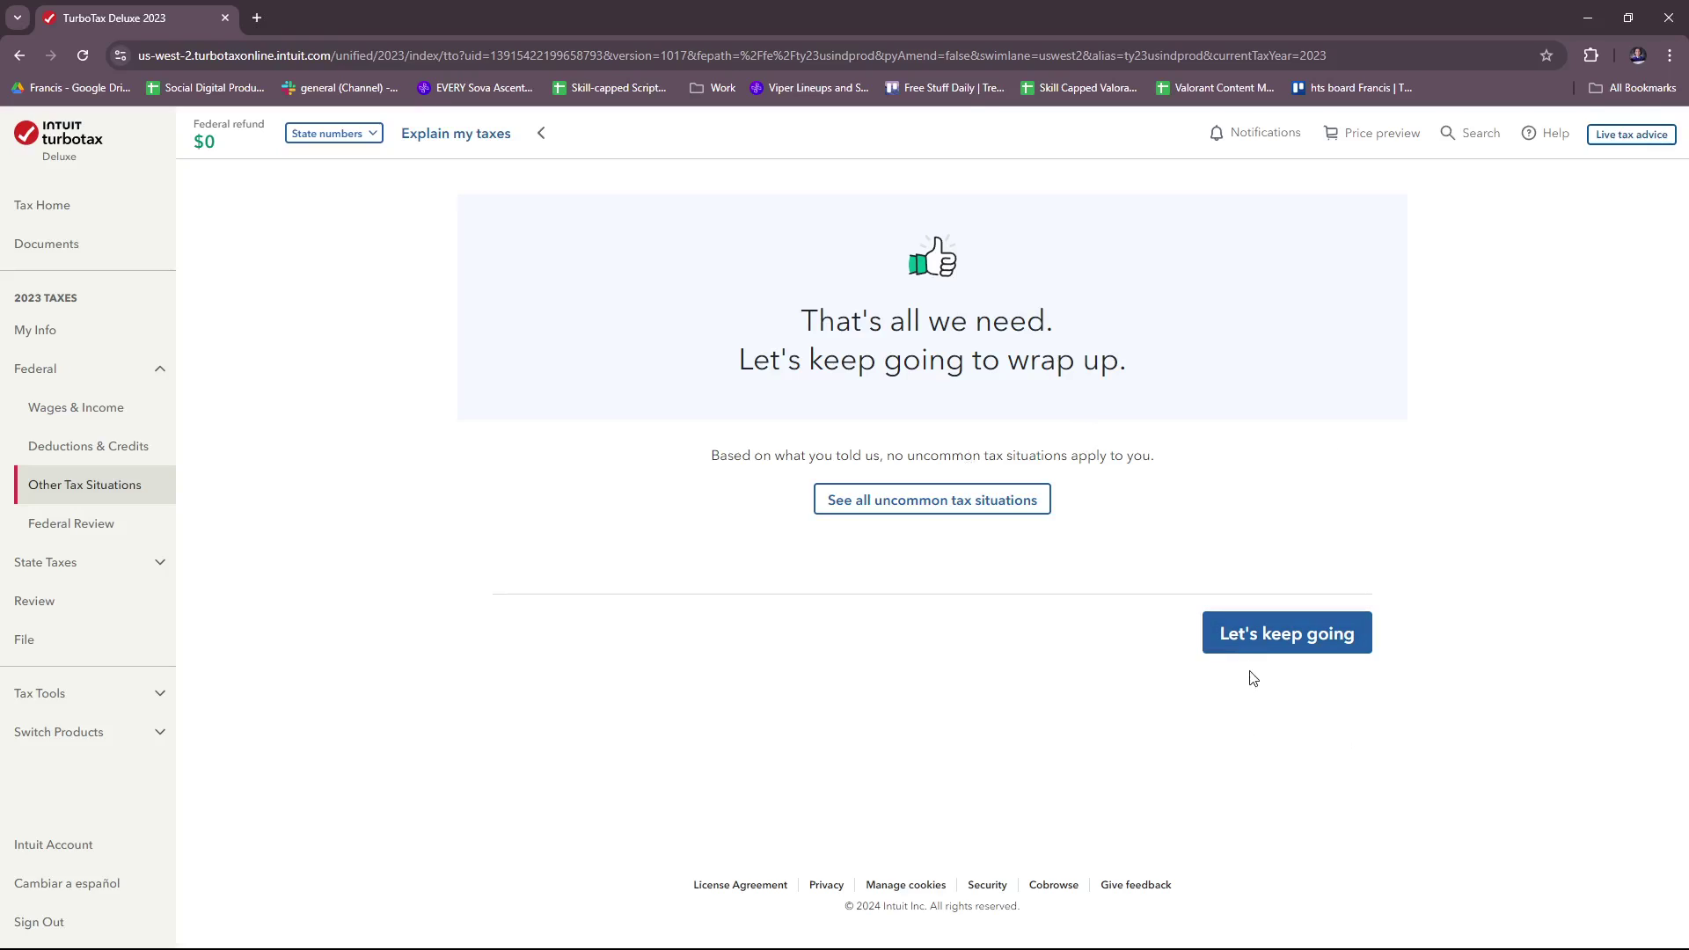
Step: Confirm the identity details and run the federal accuracy check to list two items needing review
{"action": "left_click", "coordinate": [1239, 634]}
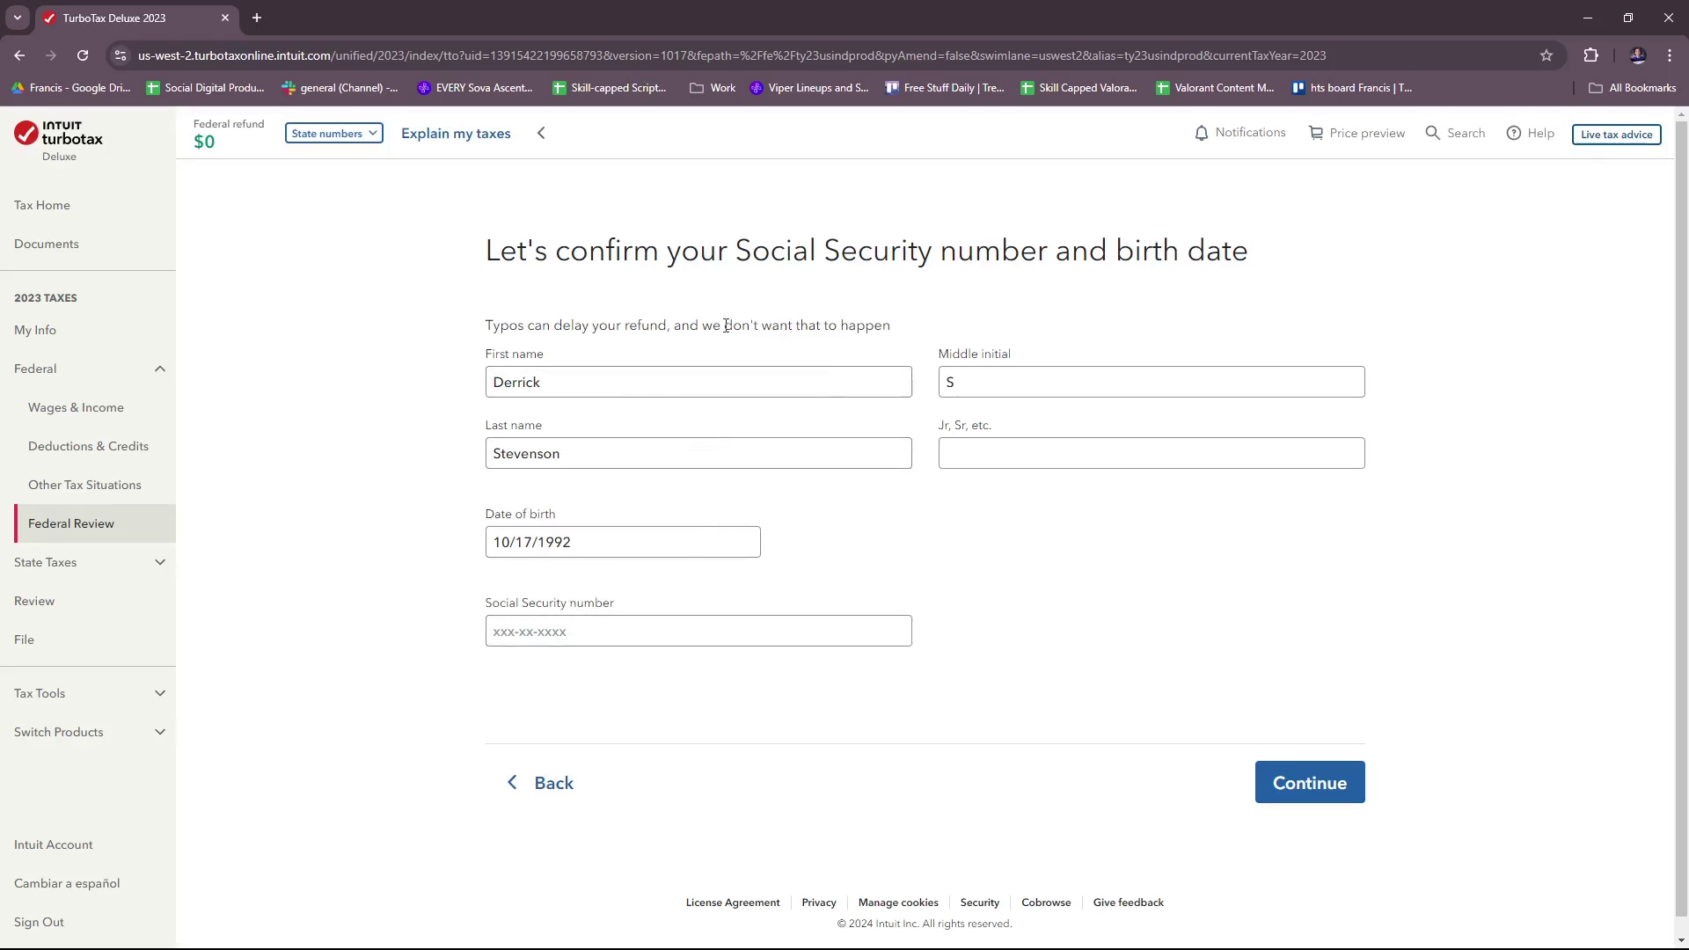
{"action": "left_click", "coordinate": [1351, 779]}
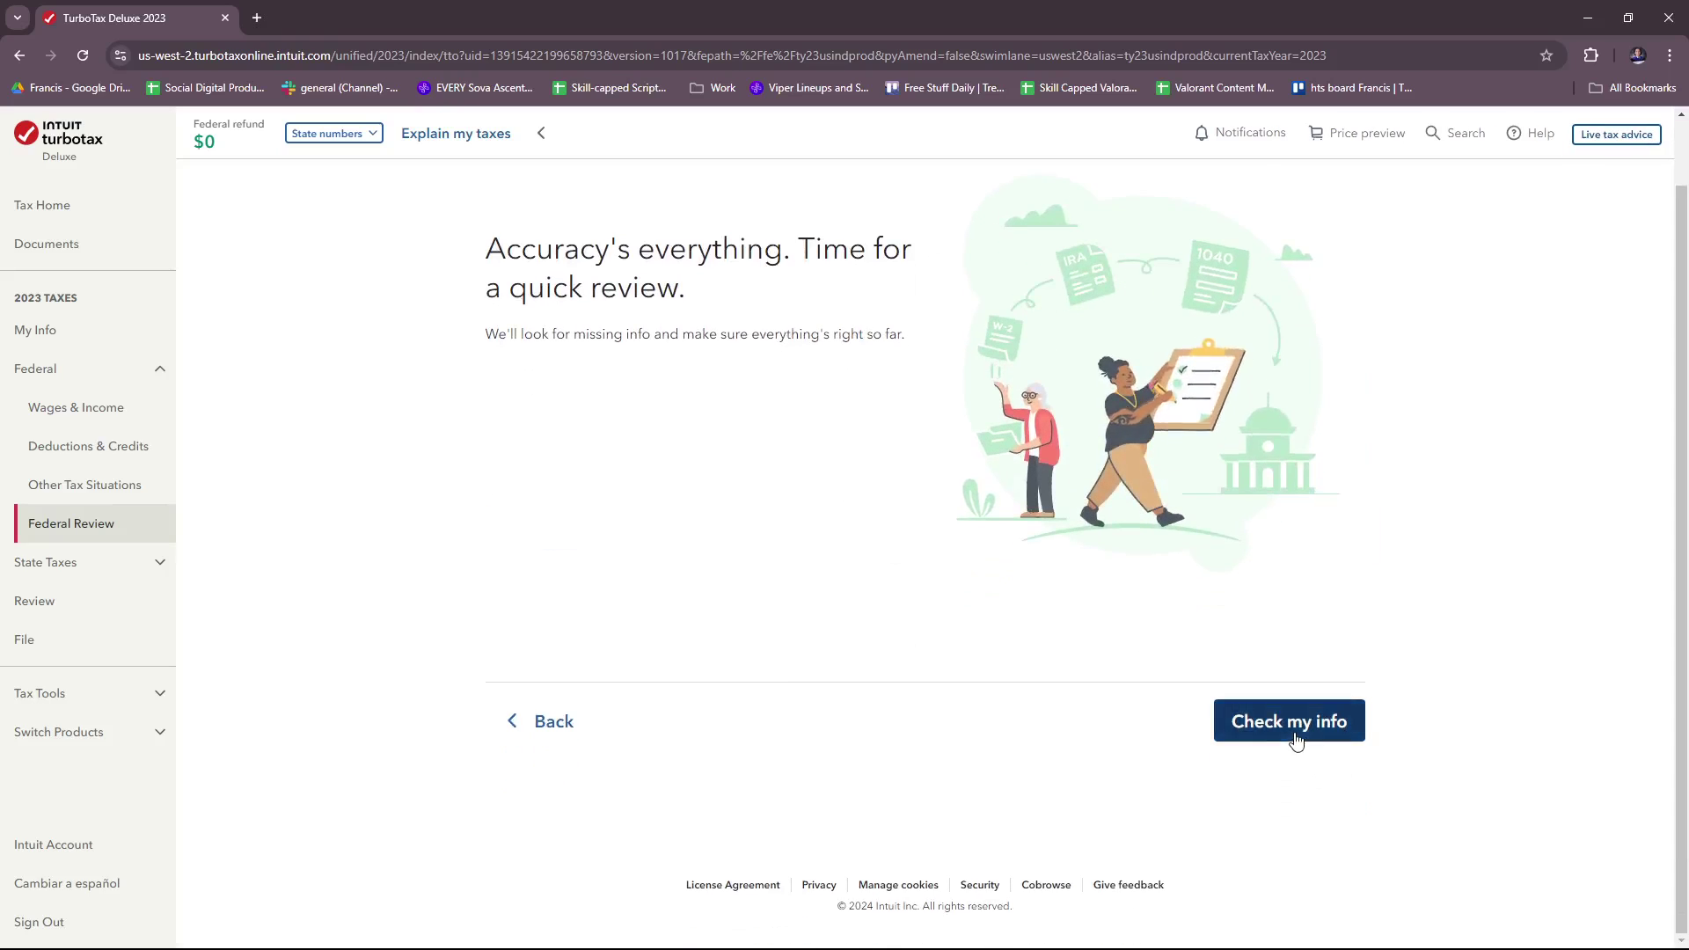
{"action": "left_click", "coordinate": [1292, 729]}
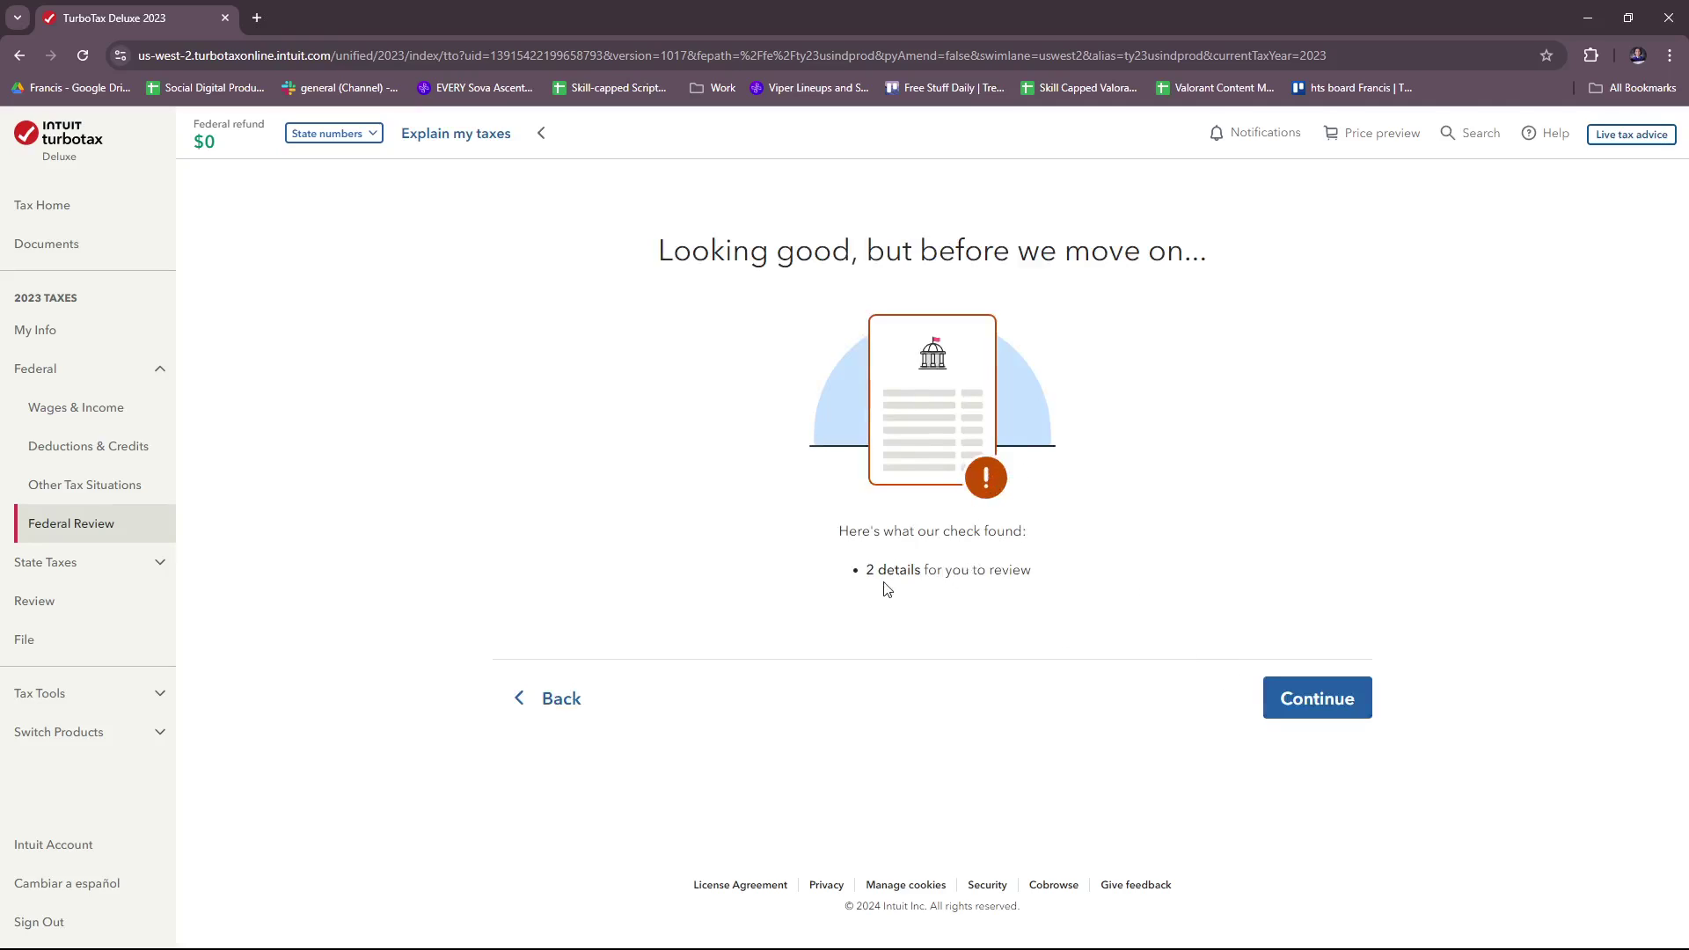
{"action": "left_click", "coordinate": [1328, 698]}
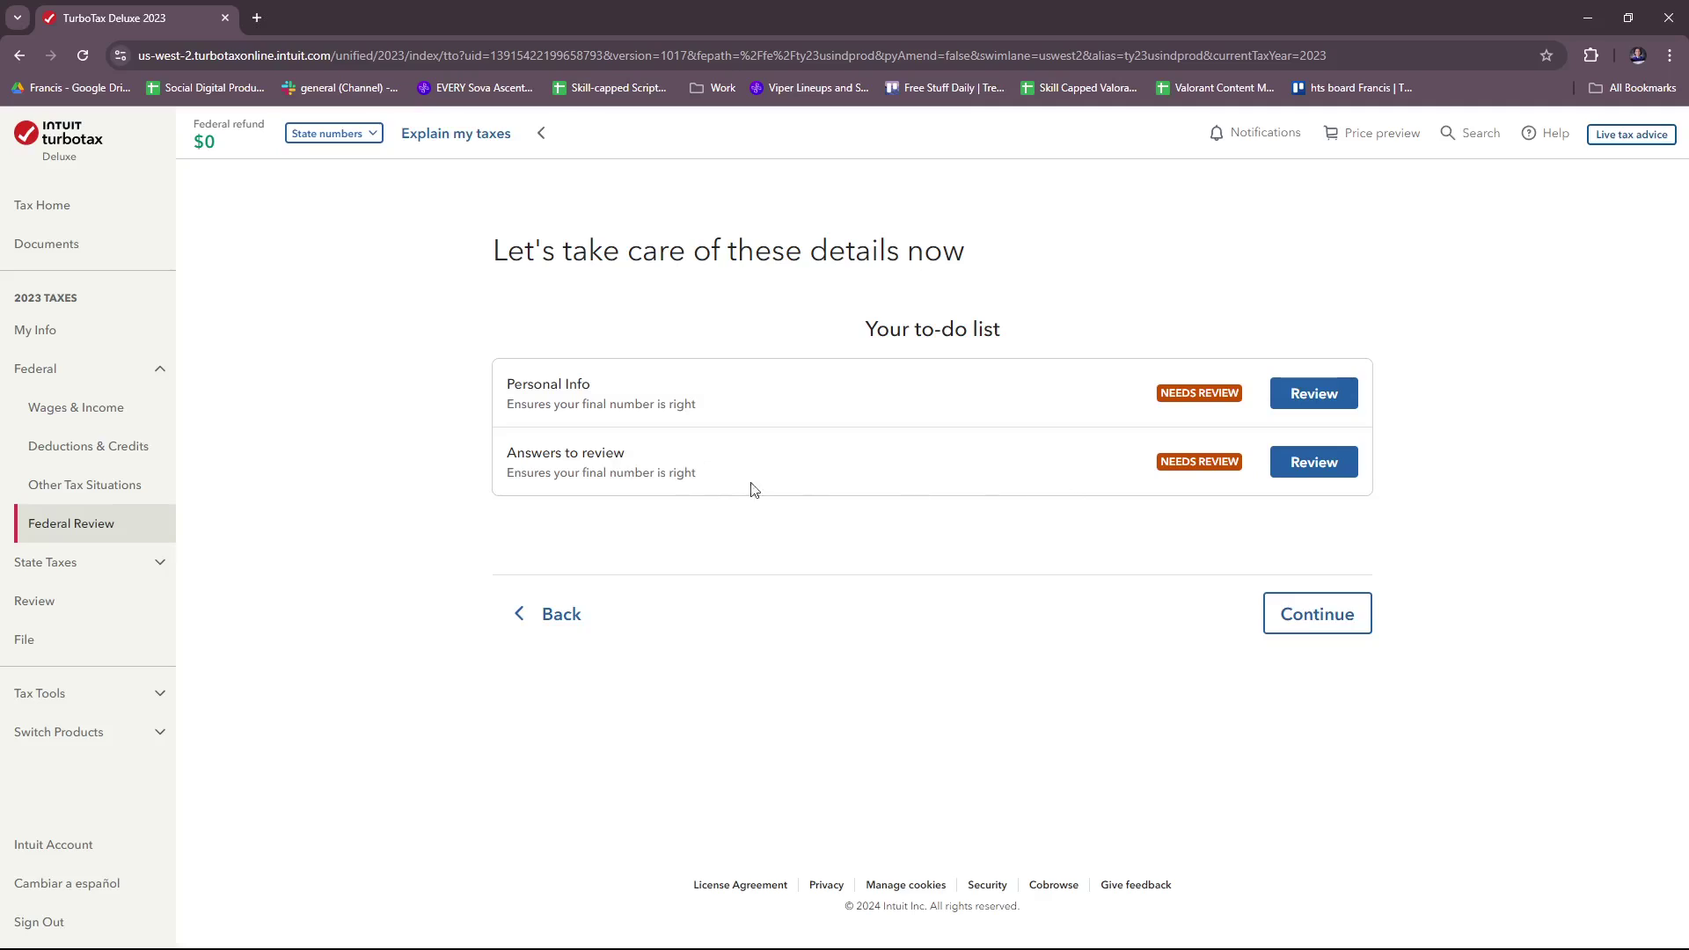
Step: Open Answers to review and skip past the blank State and ZIP code worksheet checks
{"action": "left_click", "coordinate": [1339, 466]}
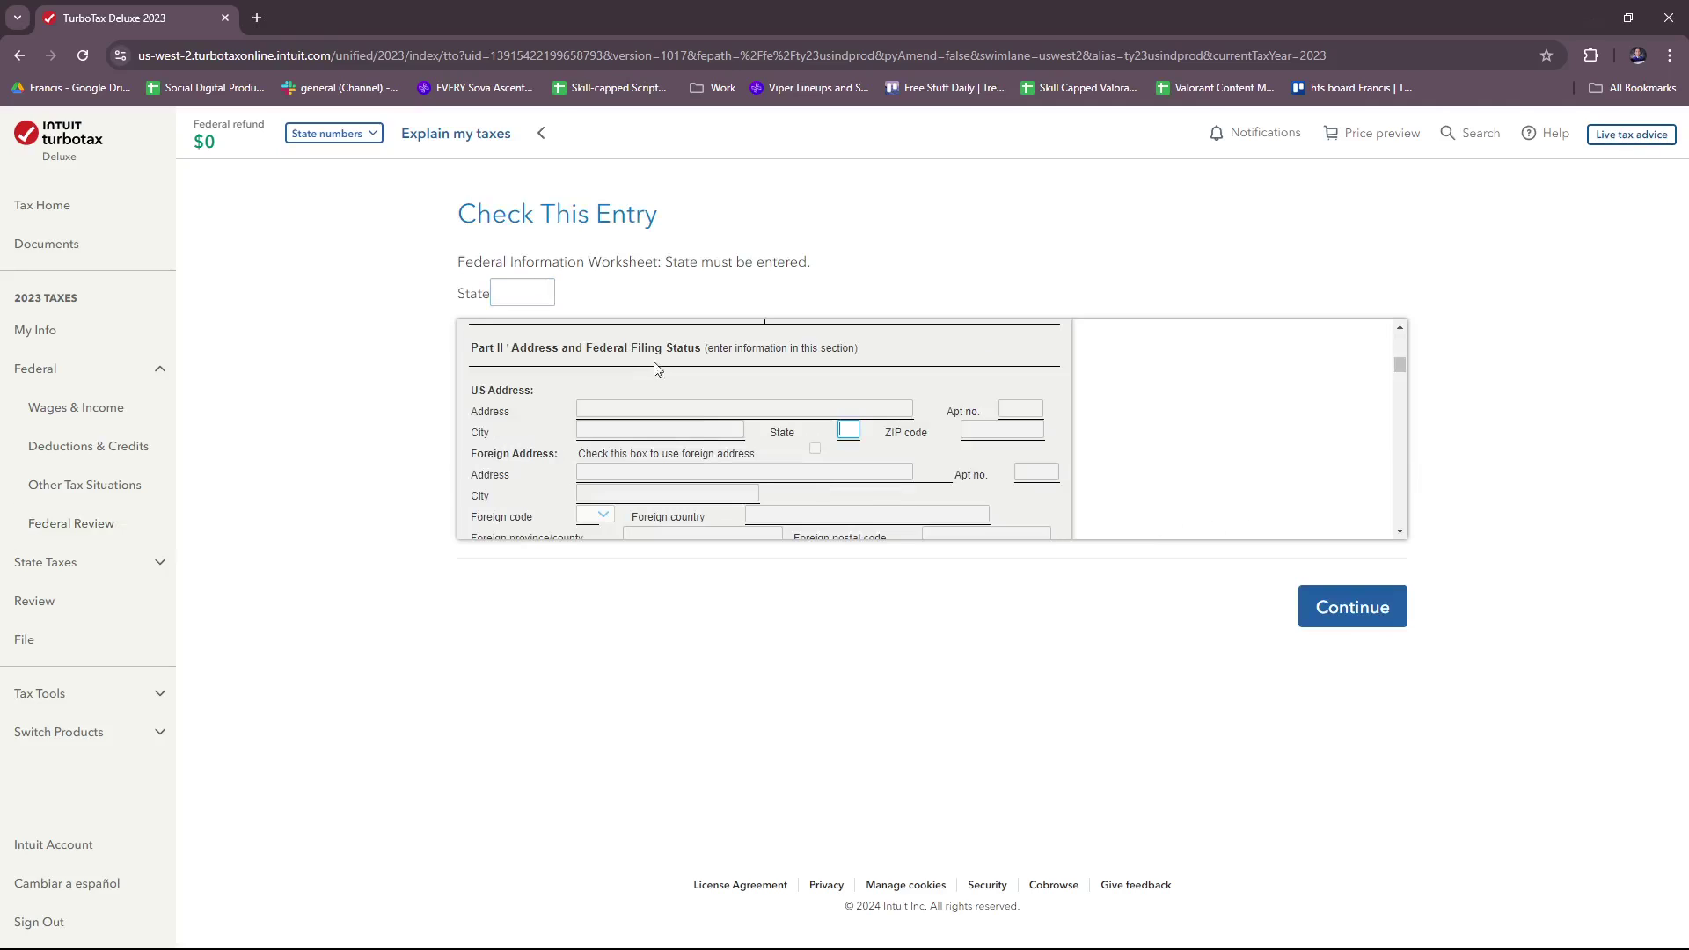
{"action": "scroll", "coordinate": [732, 475], "scroll_direction": "down", "scroll_amount": 3}
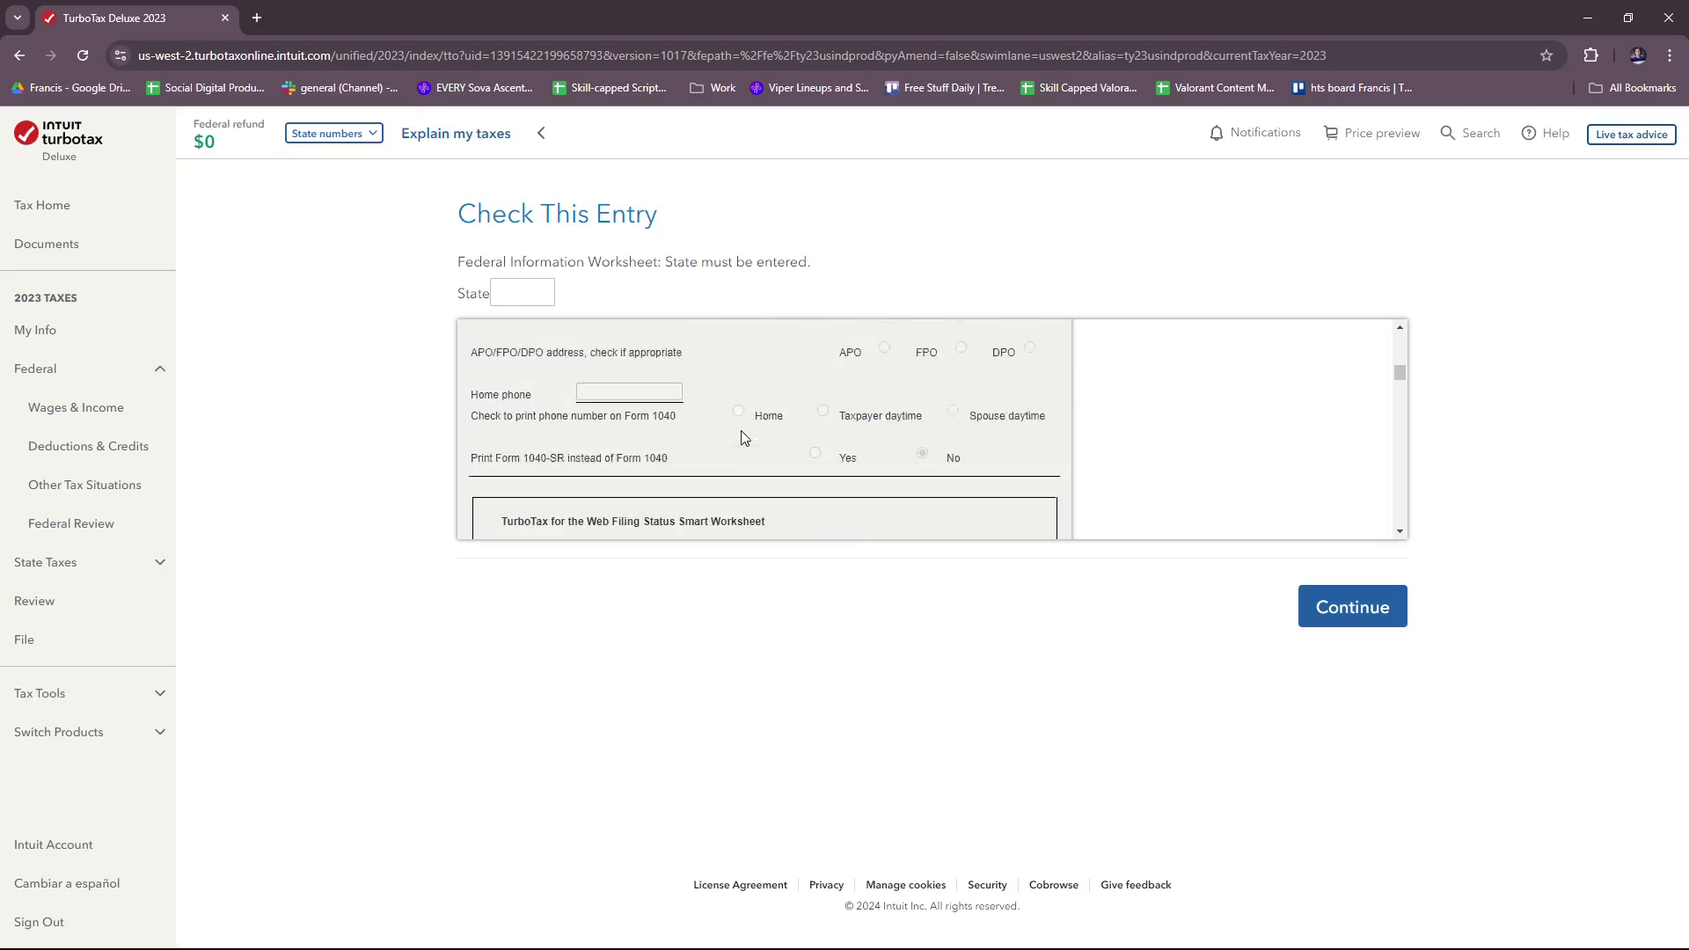
{"action": "scroll", "coordinate": [739, 433], "scroll_direction": "up", "scroll_amount": 4}
{"action": "scroll", "coordinate": [737, 438], "scroll_direction": "up", "scroll_amount": 6}
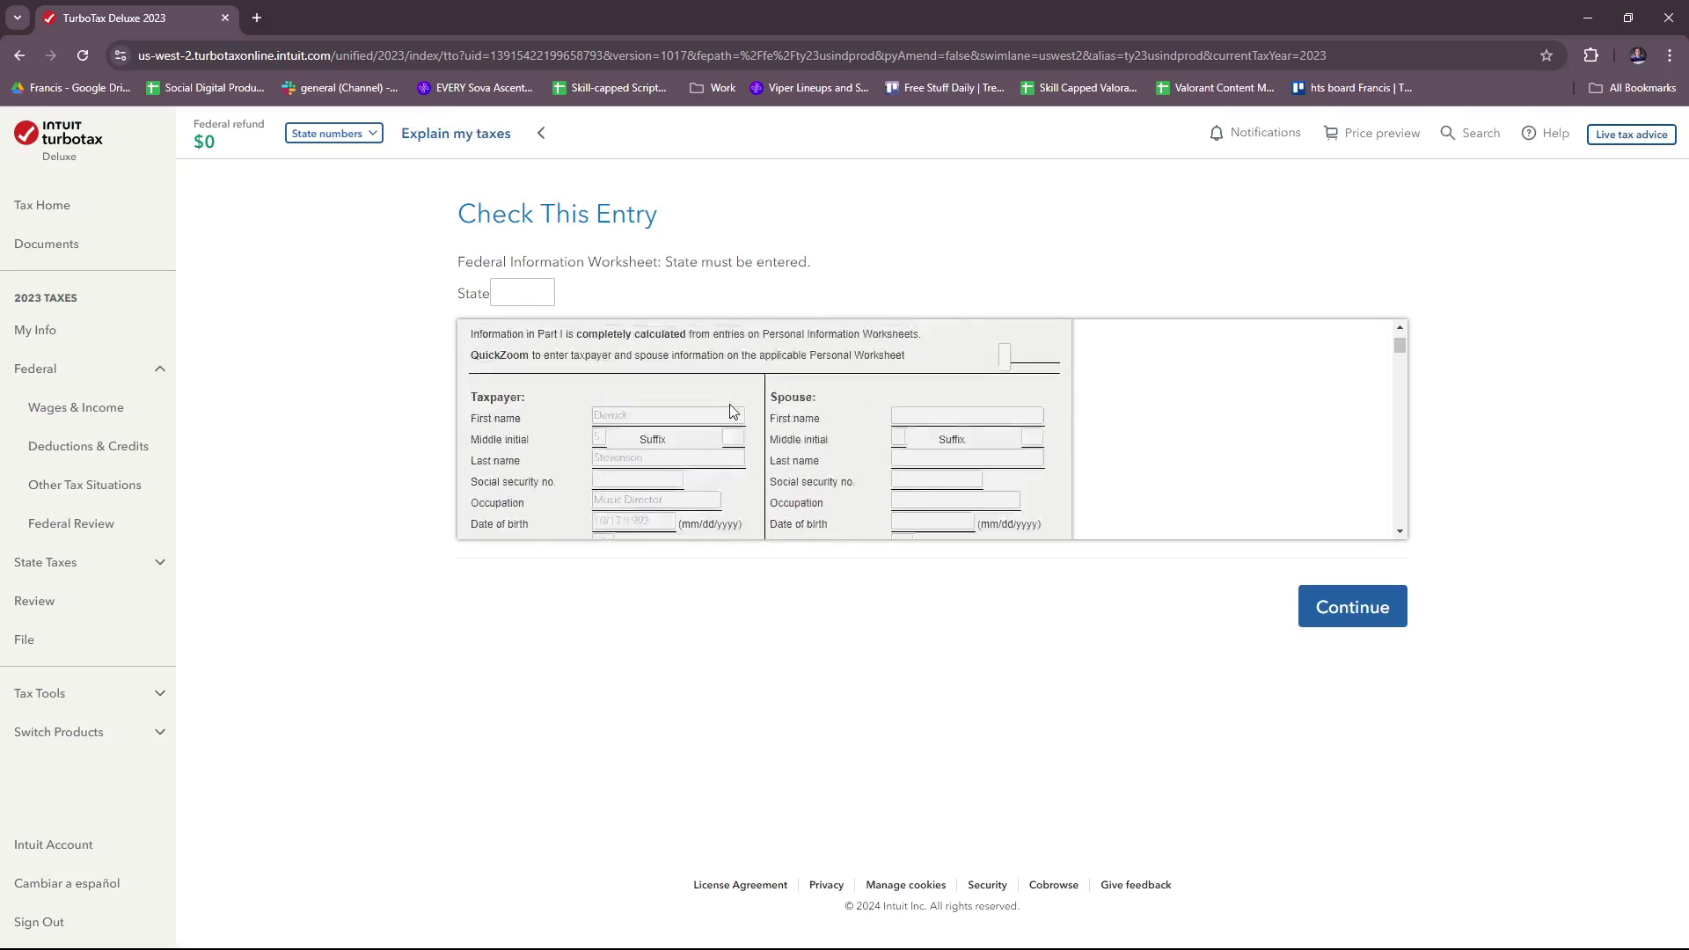
{"action": "scroll", "coordinate": [853, 405], "scroll_direction": "down", "scroll_amount": 8}
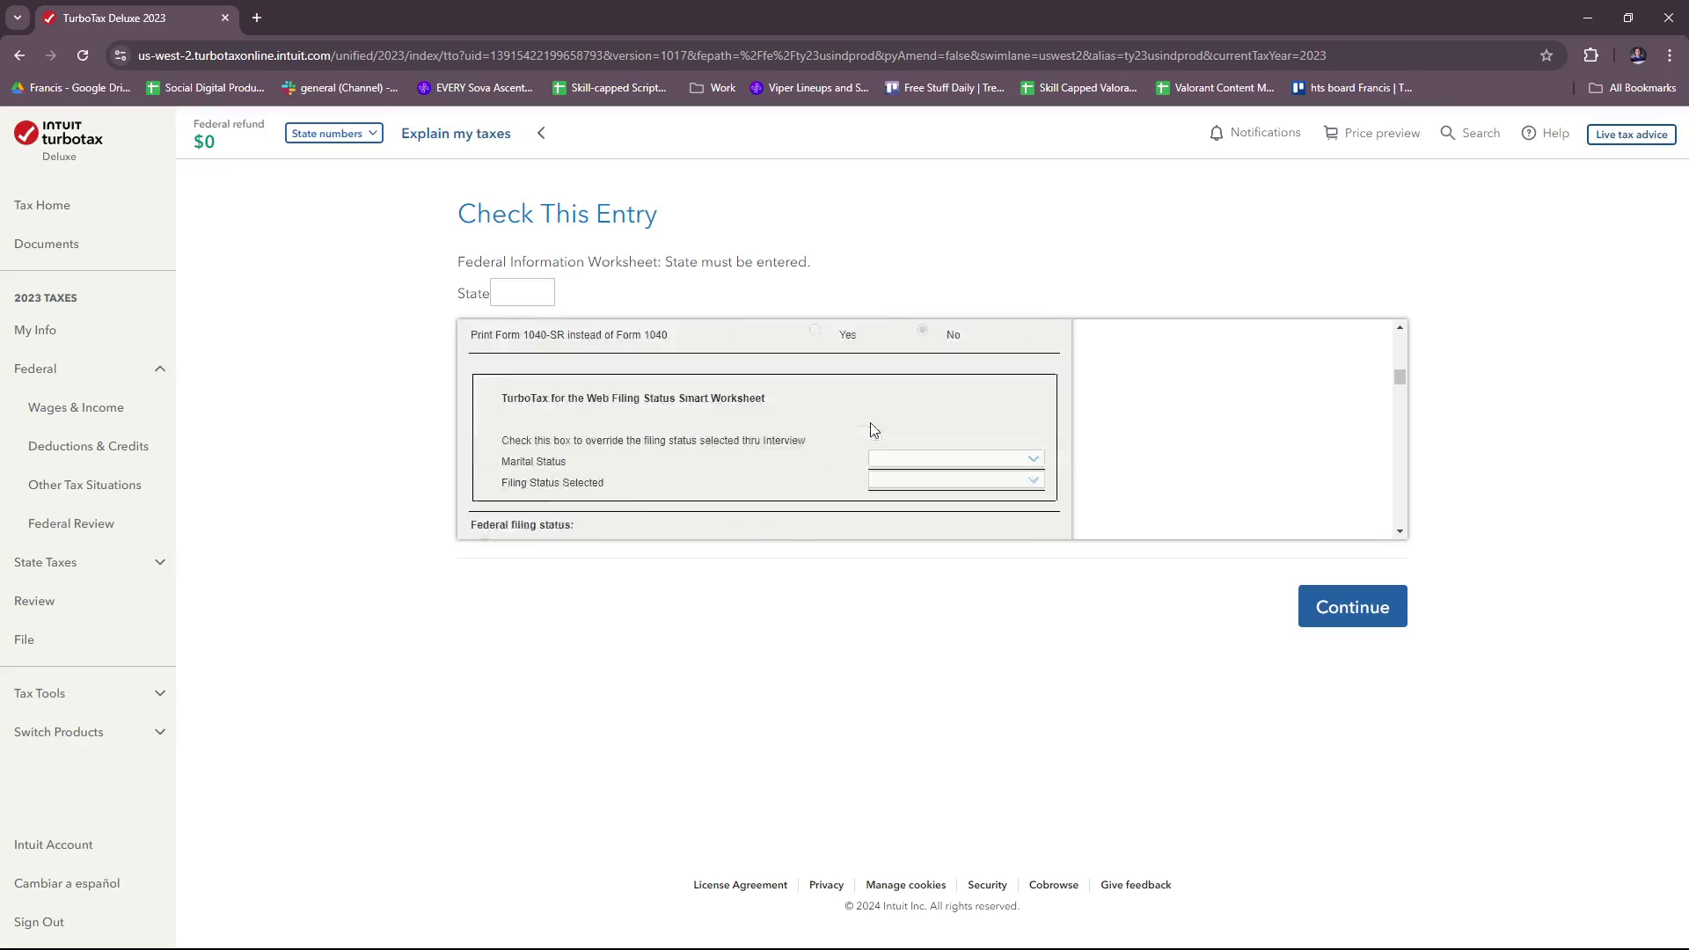
{"action": "scroll", "coordinate": [870, 464], "scroll_direction": "down", "scroll_amount": 3}
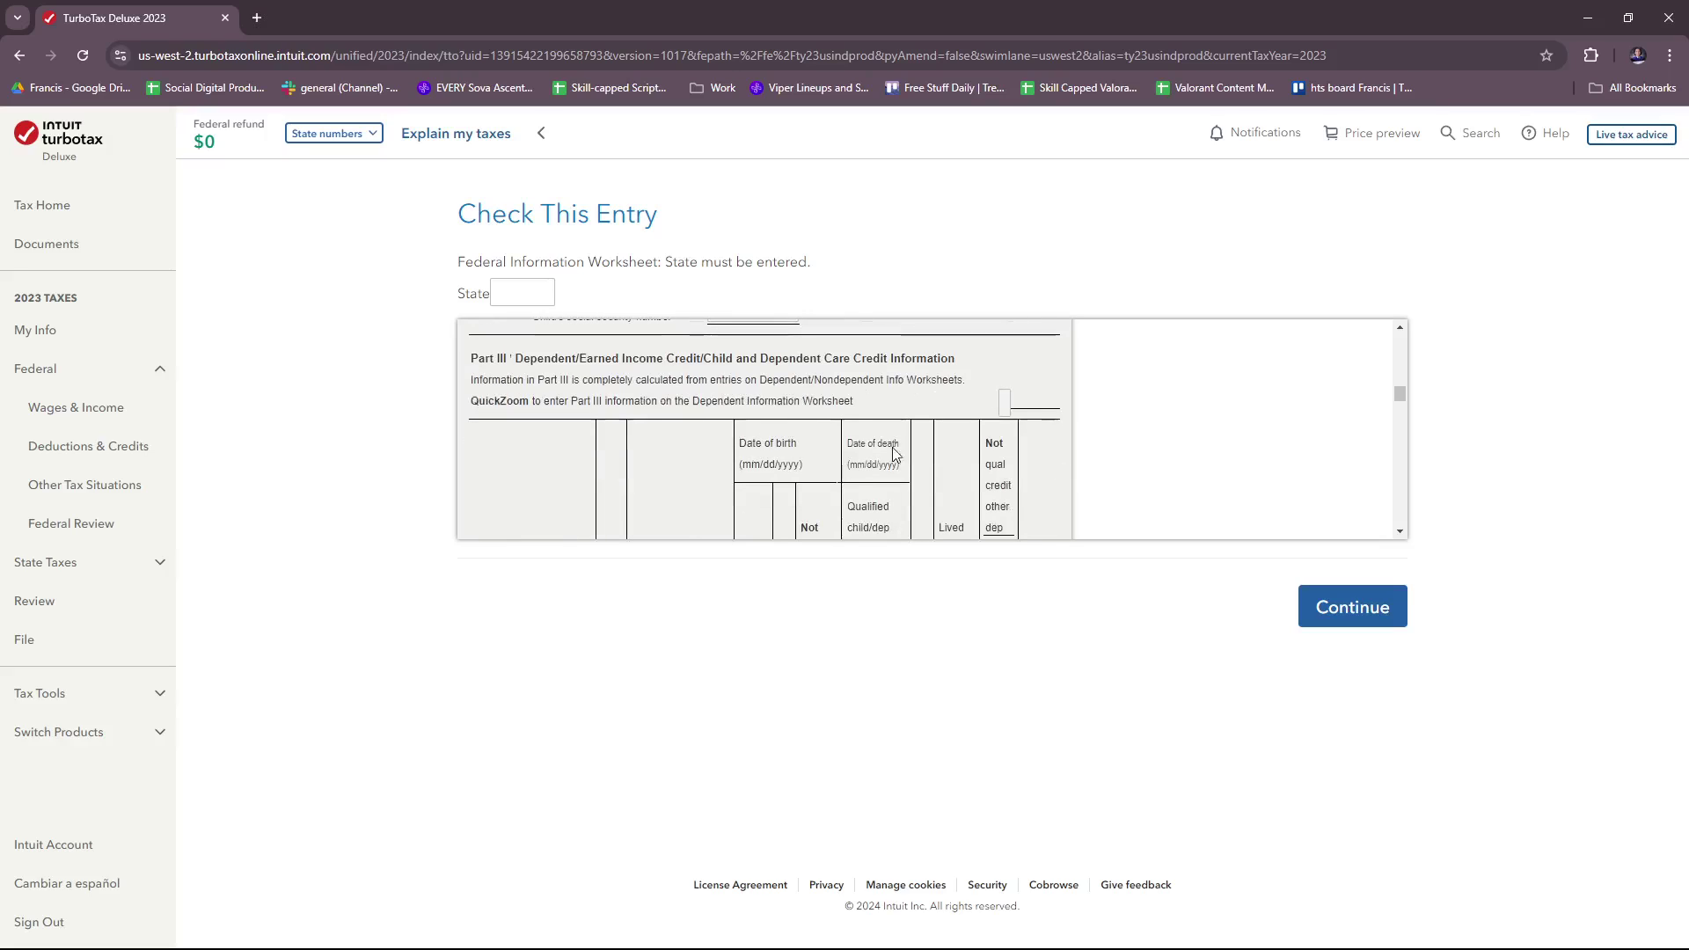
{"action": "left_click", "coordinate": [1320, 608]}
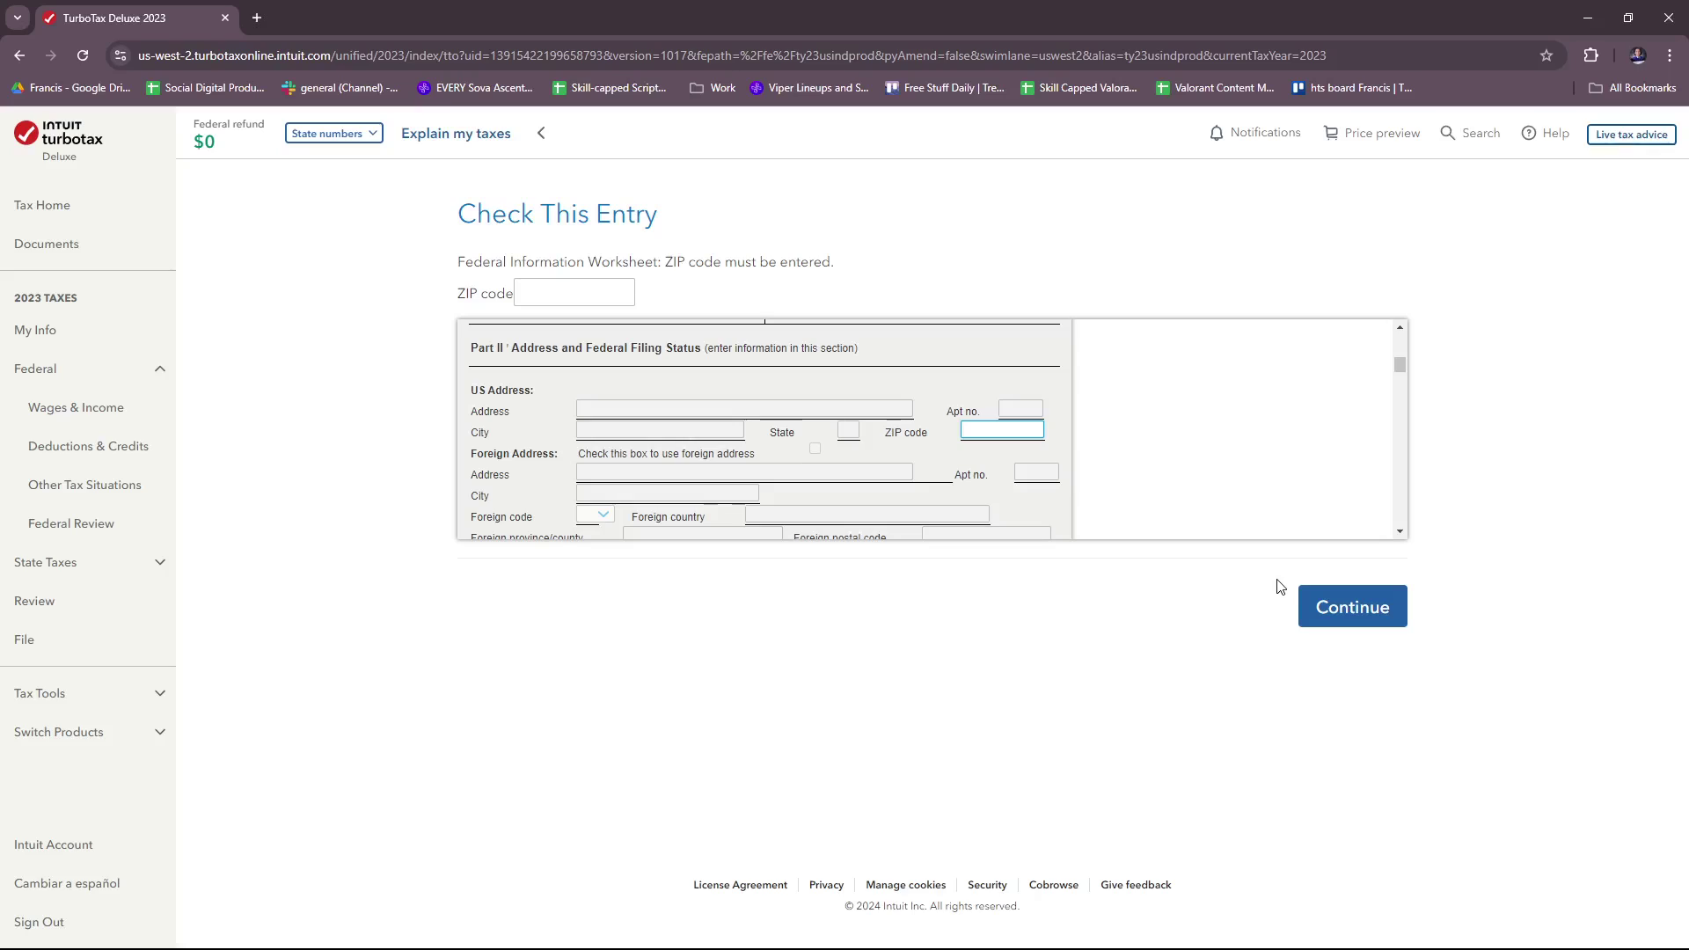
{"action": "left_click", "coordinate": [1380, 623]}
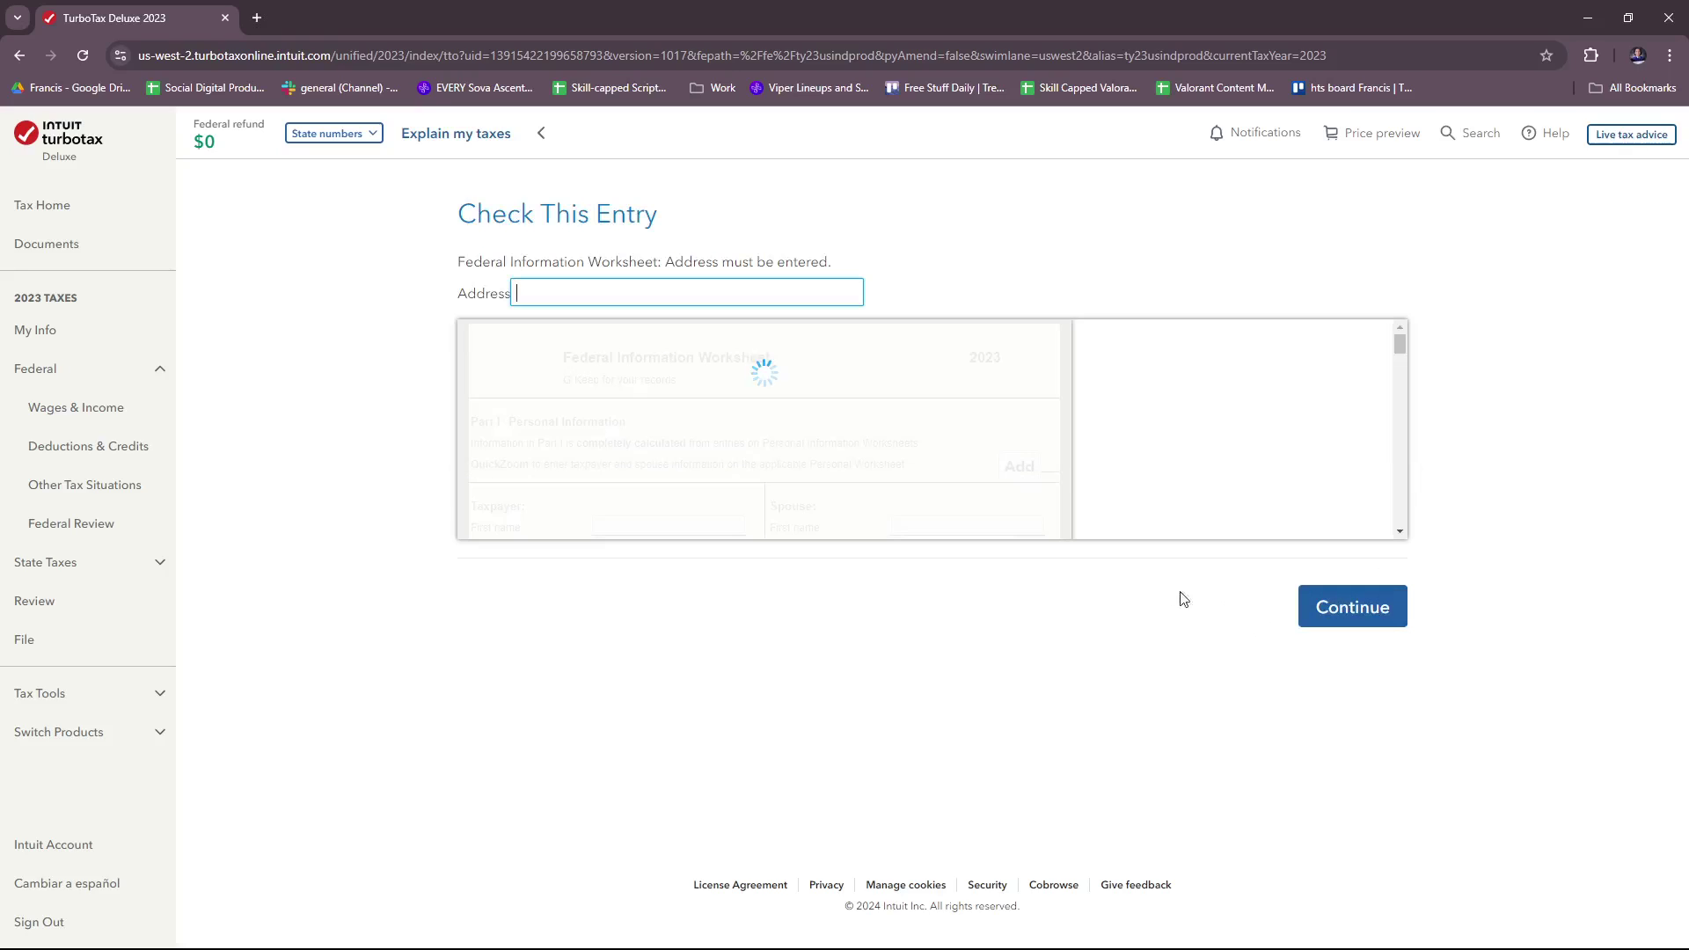
Step: Toggle the refund summary and Explain my taxes breakdown, then expand the State Taxes steps
{"action": "left_click", "coordinate": [541, 133]}
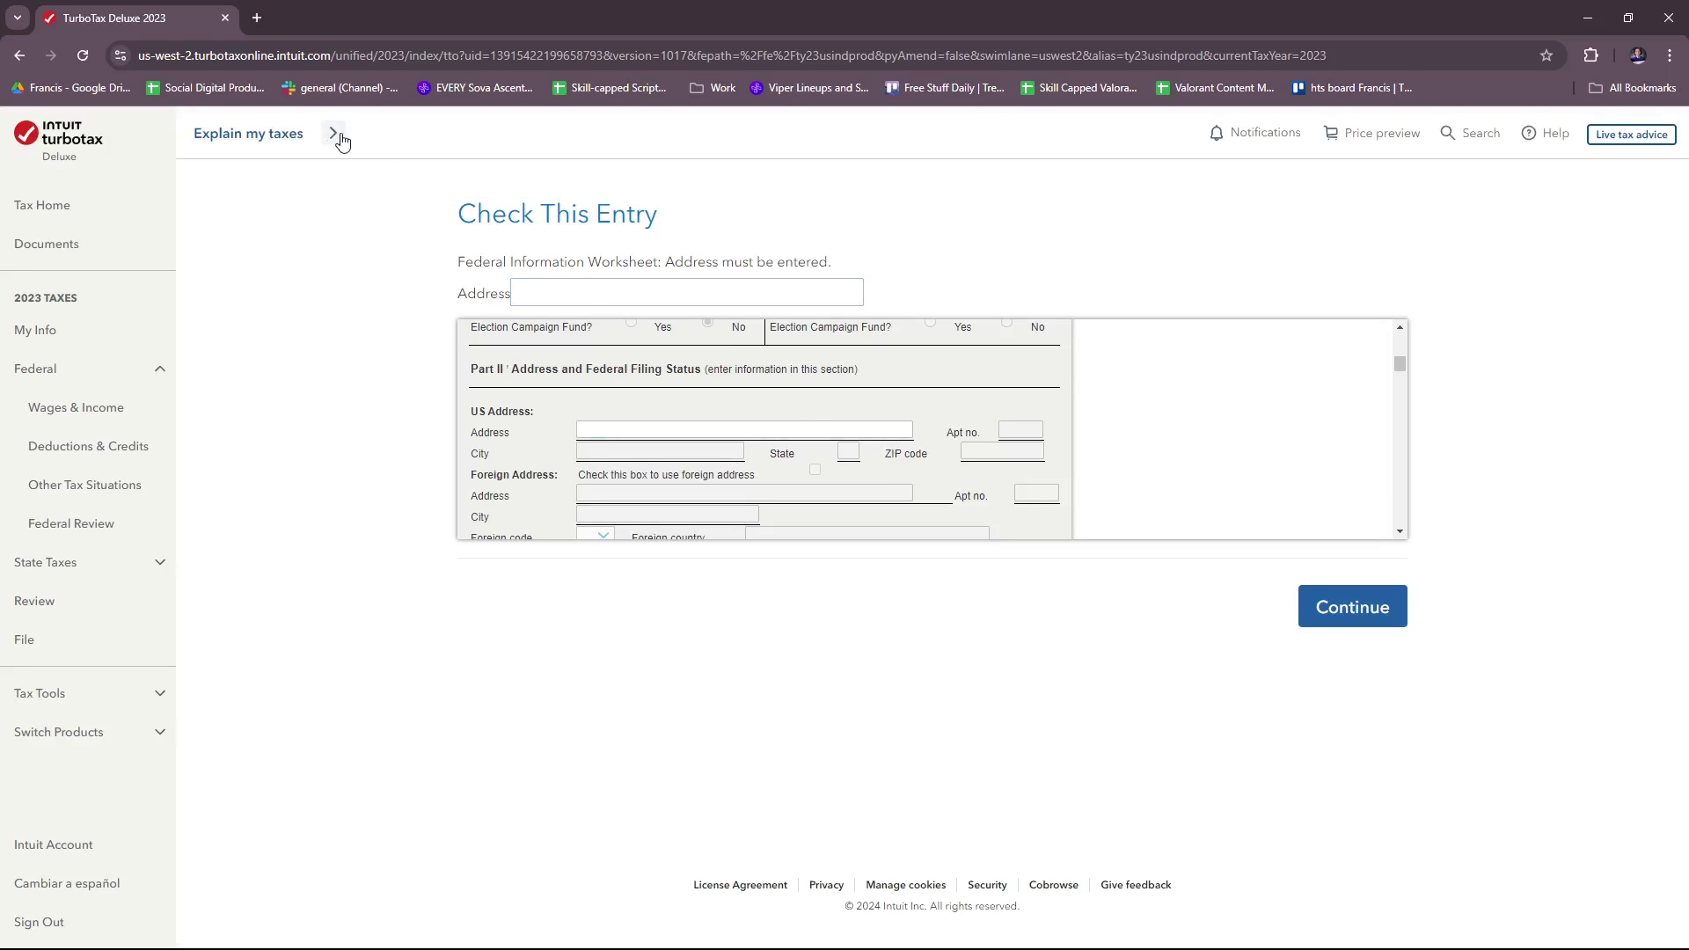
{"action": "left_click", "coordinate": [264, 143]}
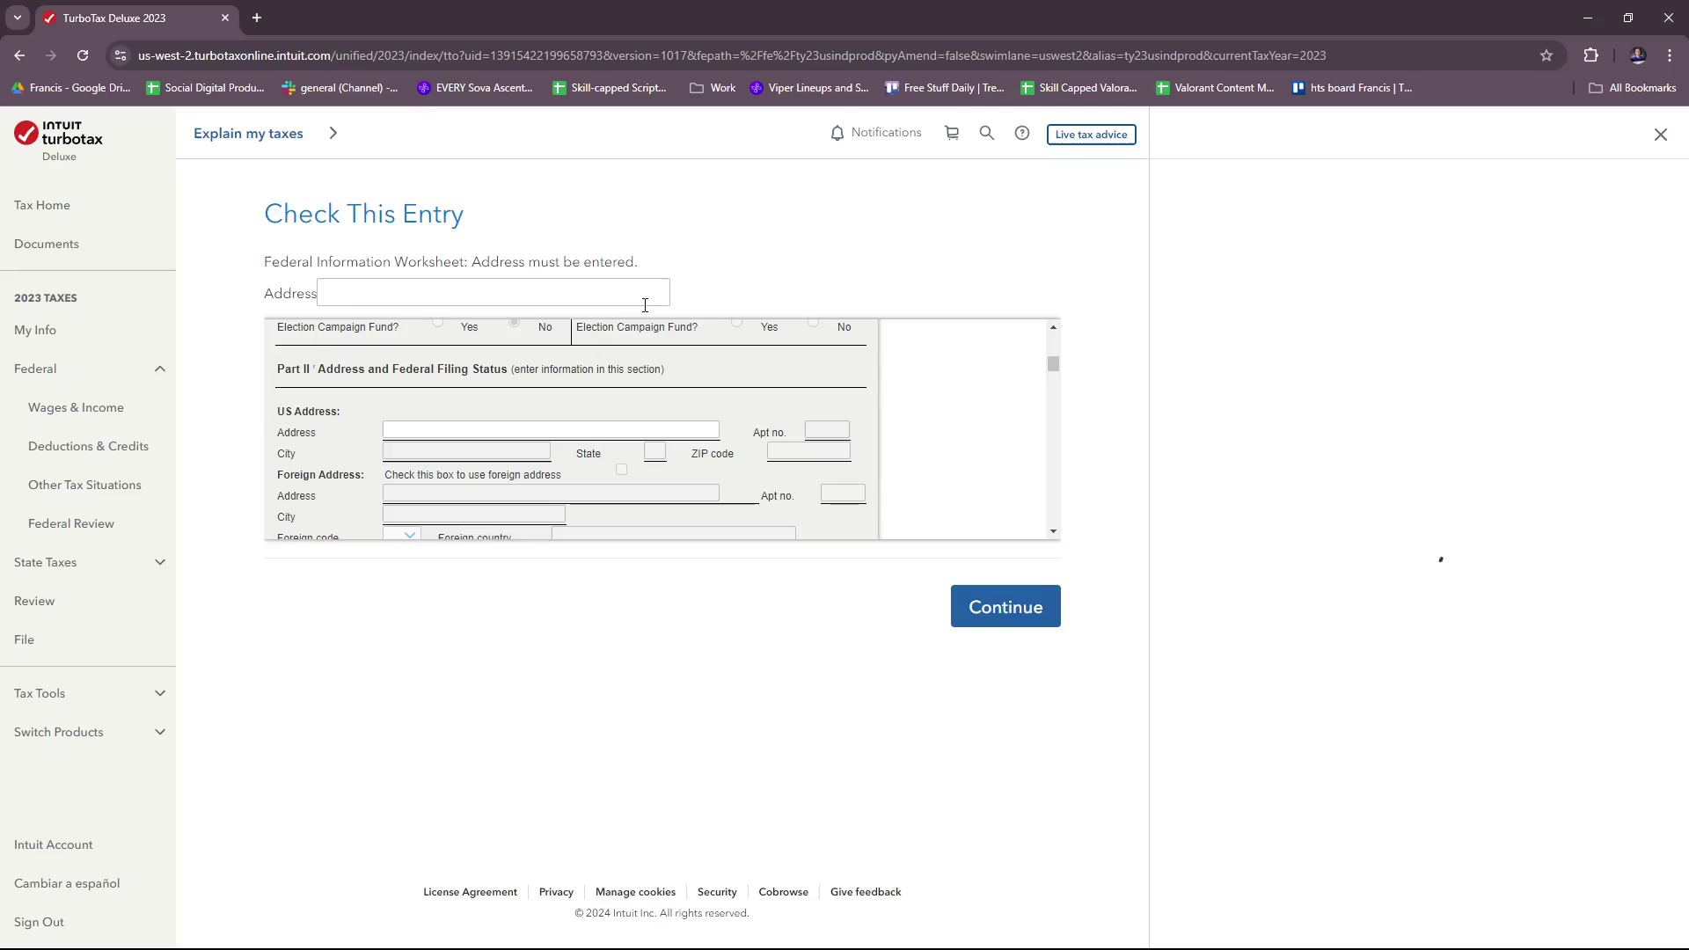
{"action": "left_click", "coordinate": [1660, 134]}
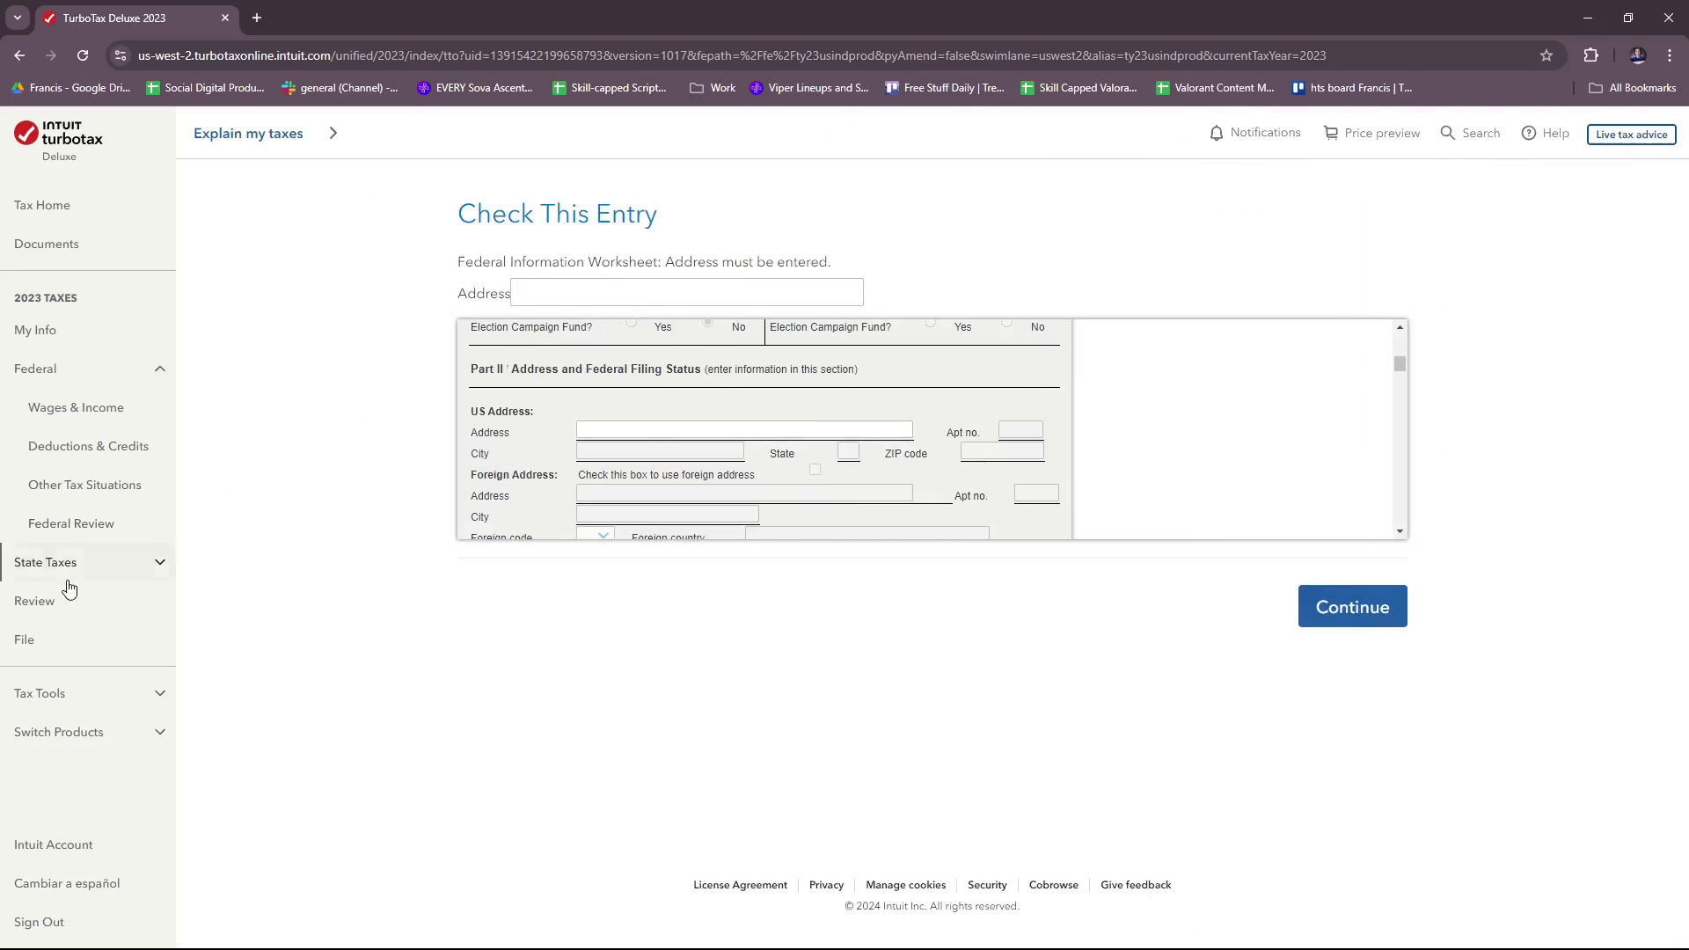
{"action": "left_click", "coordinate": [80, 563]}
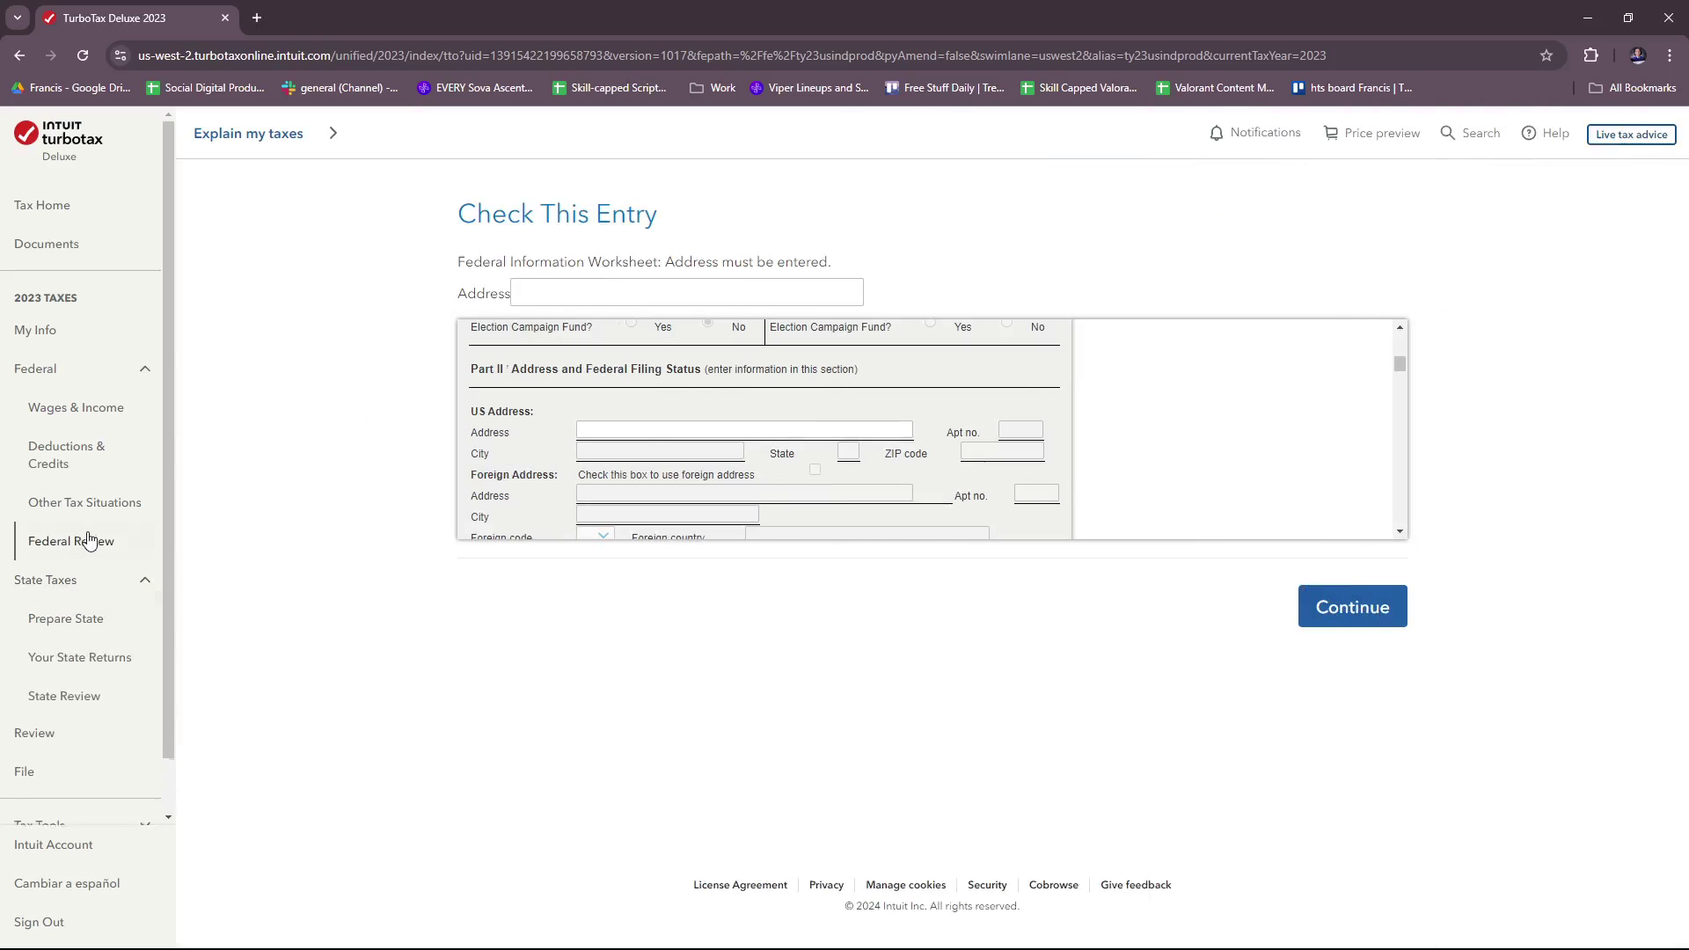
Step: Return to Tax Home and expand the Review and Finish & File sections
{"action": "left_click", "coordinate": [51, 205]}
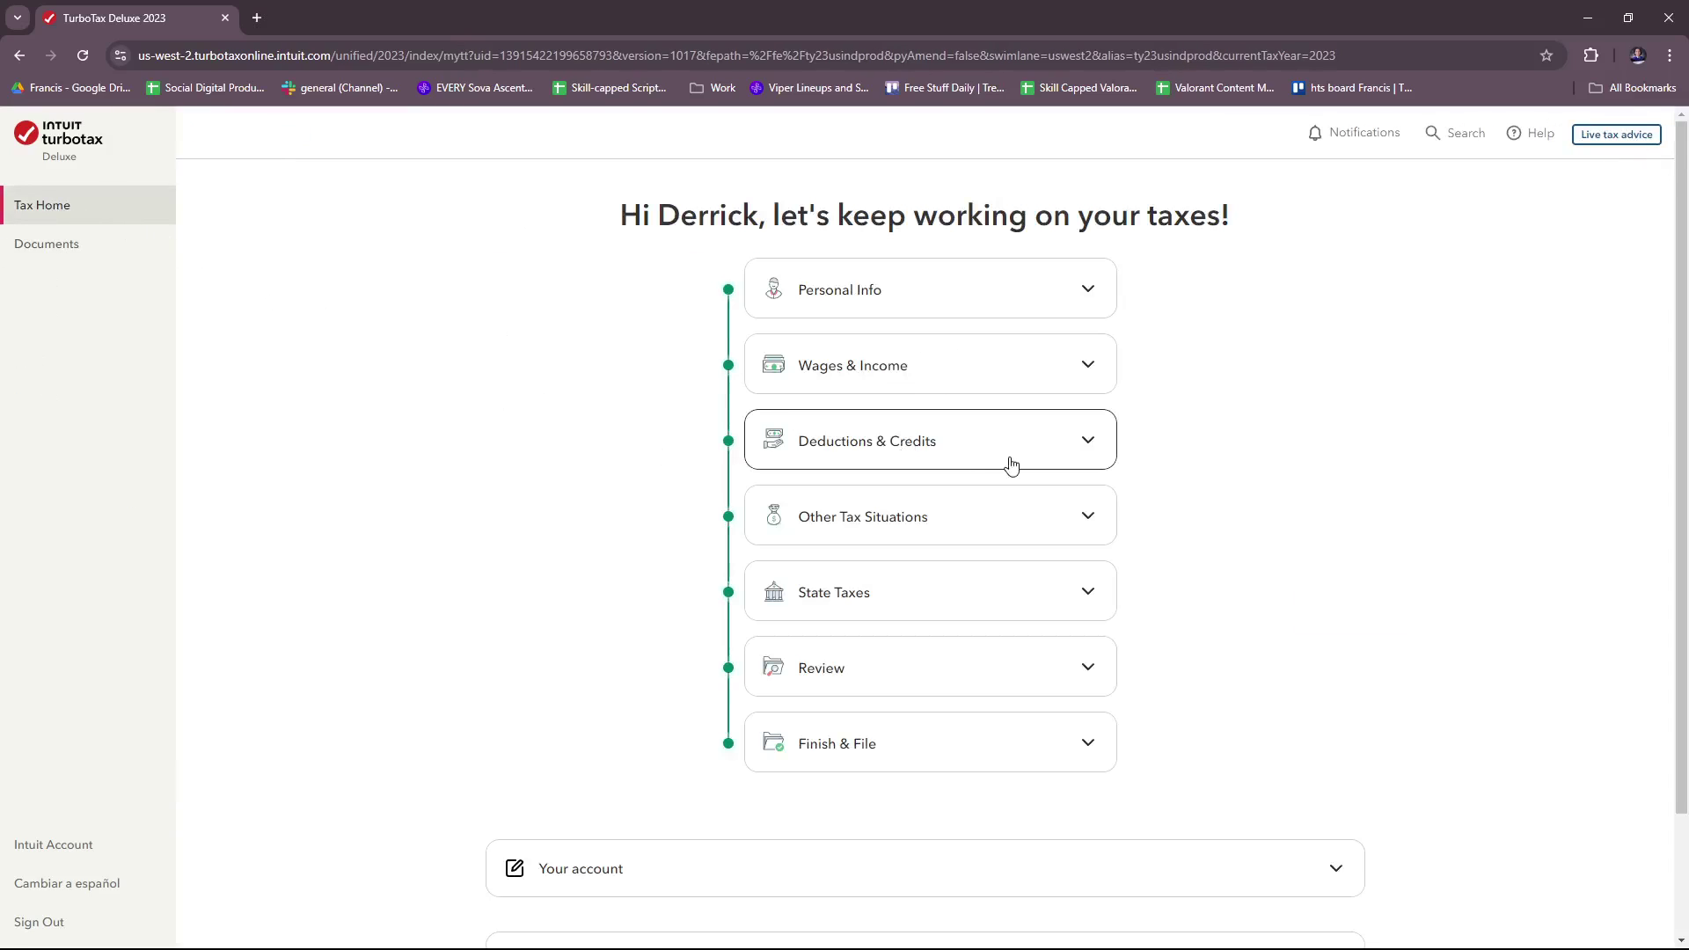
{"action": "scroll", "coordinate": [1006, 463], "scroll_direction": "down", "scroll_amount": 2}
{"action": "left_click", "coordinate": [880, 526]}
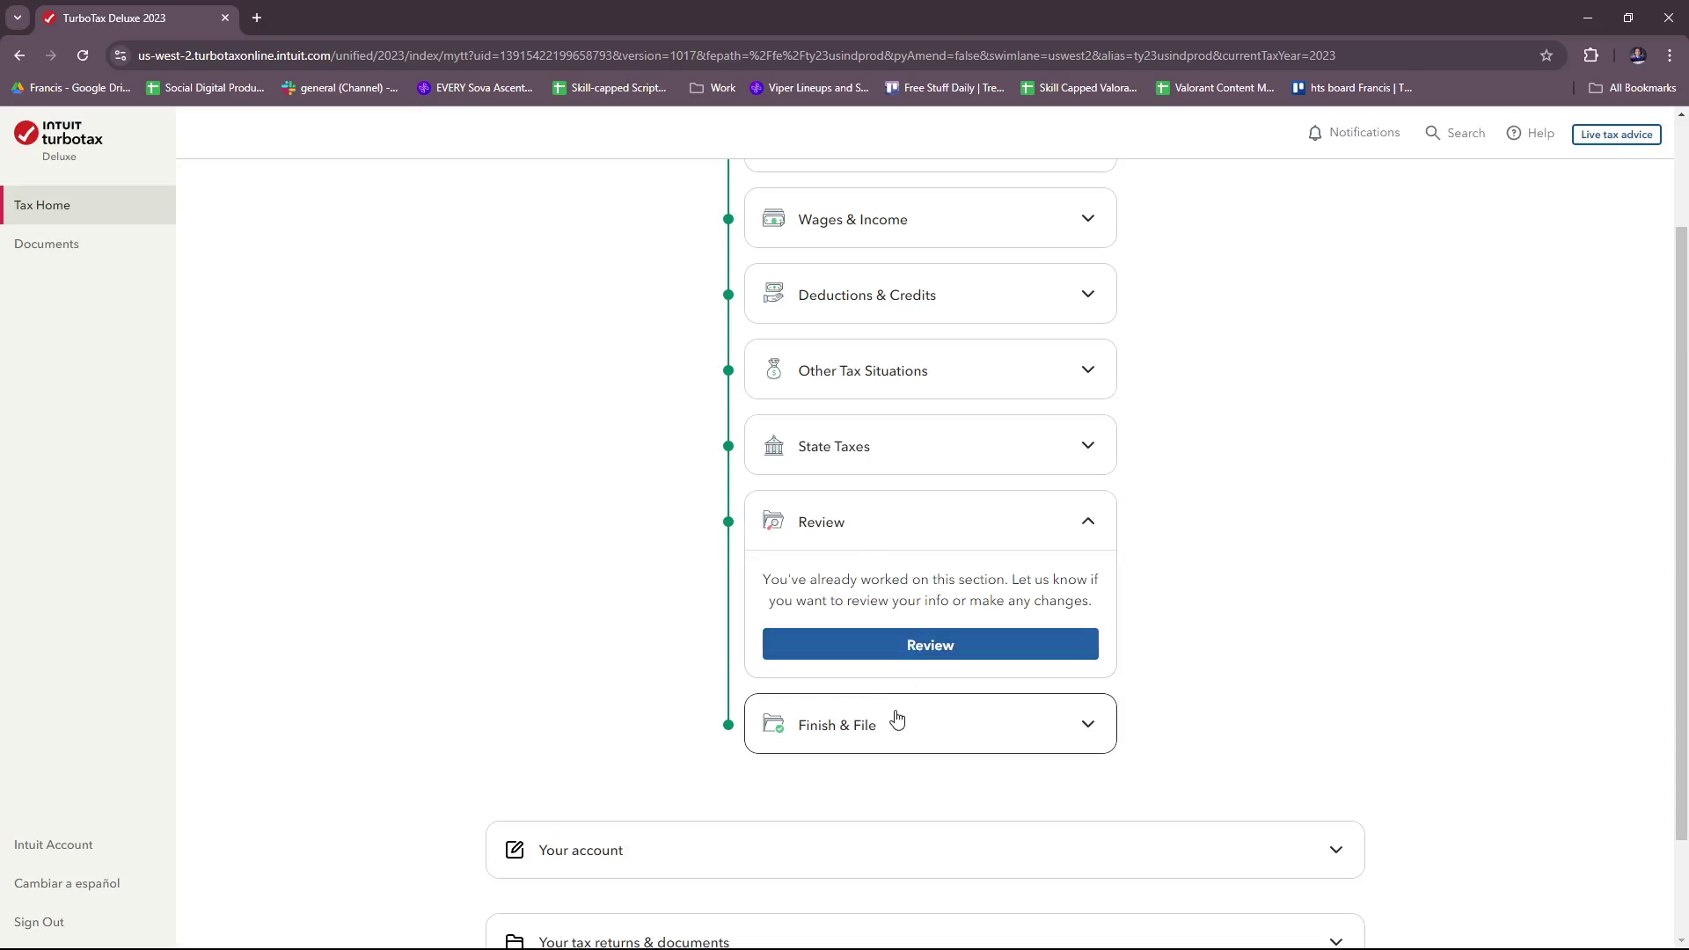
{"action": "left_click", "coordinate": [896, 721]}
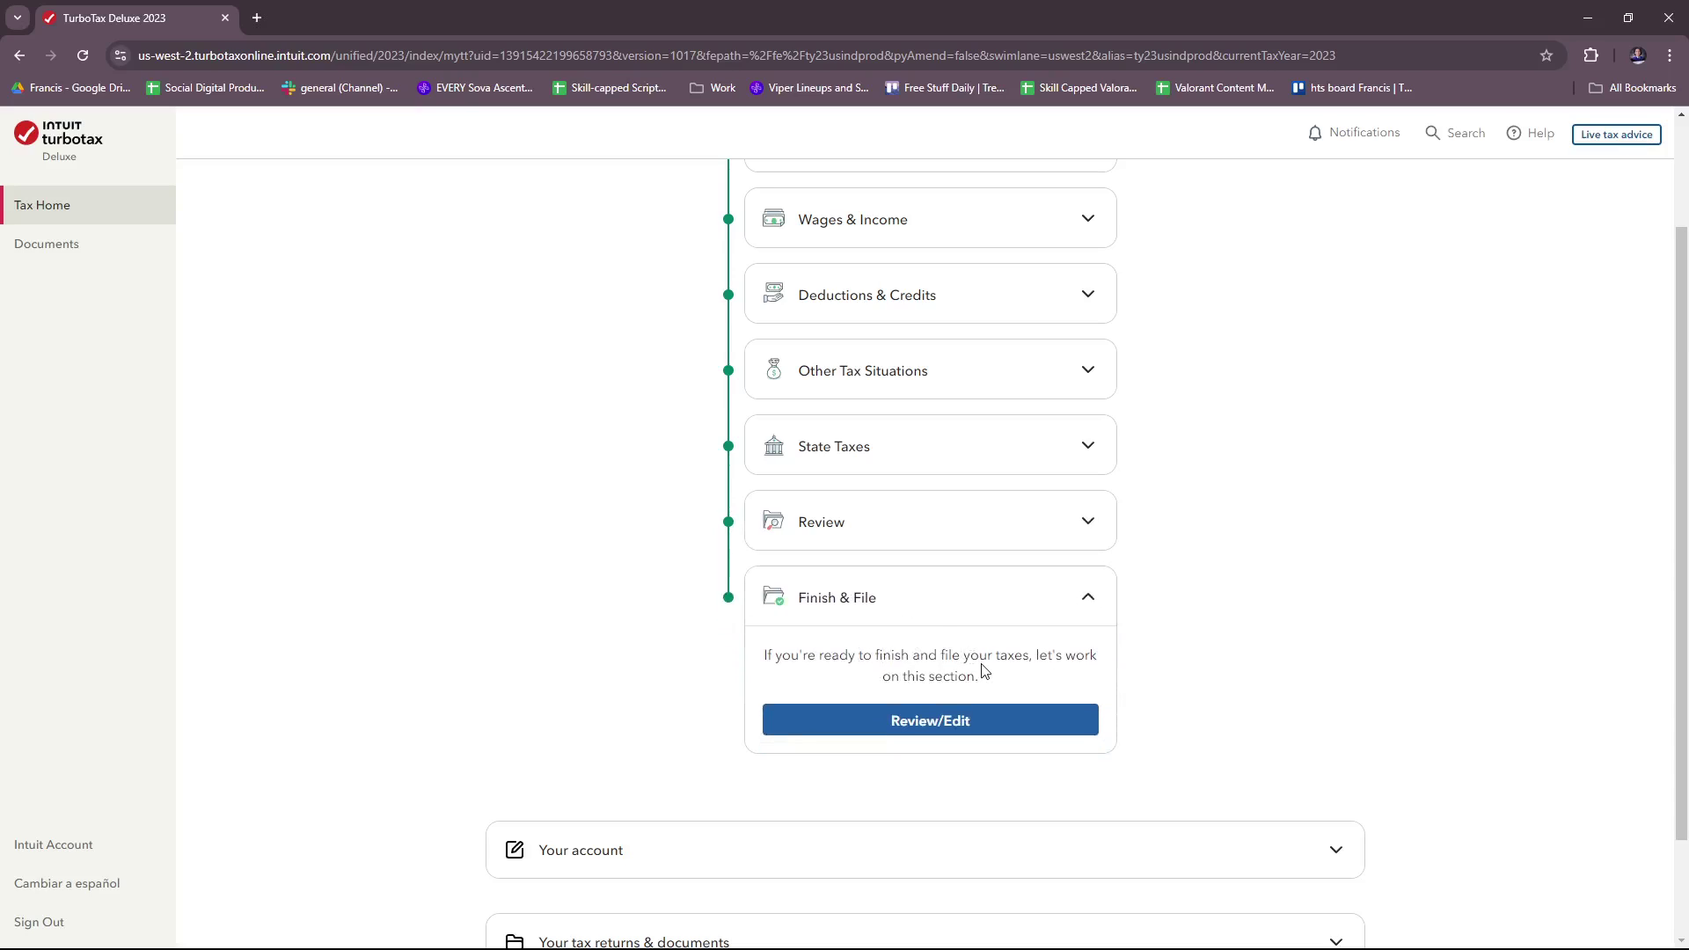